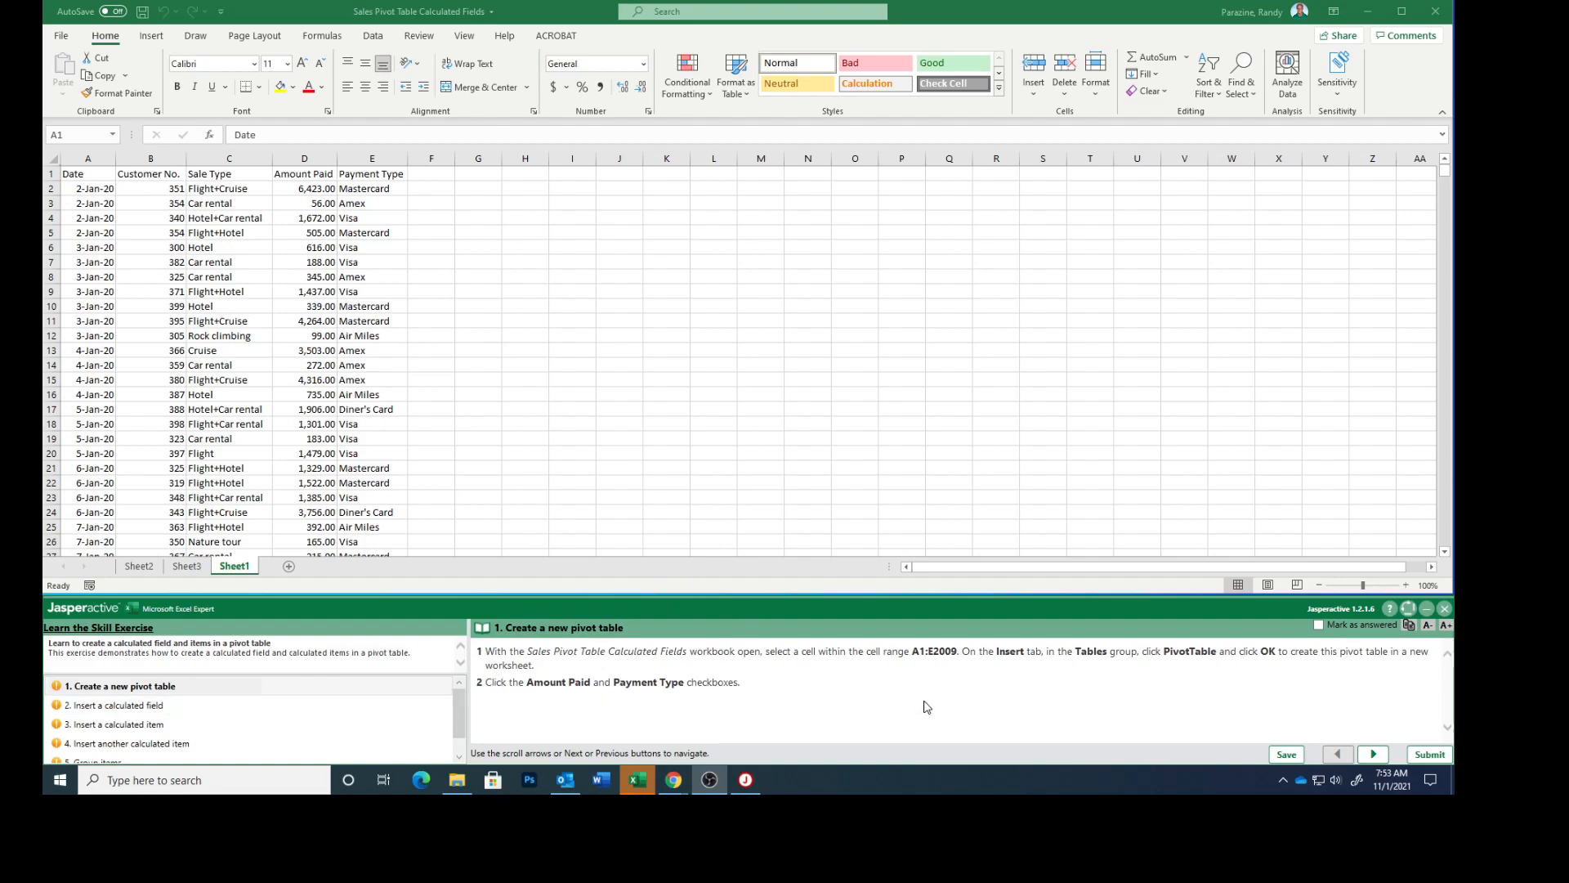
Step: Create a pivot table from the sales data on a new worksheet with Amount Paid and Payment Type, and mark the first task as answered
{"action": "left_click", "coordinate": [234, 353]}
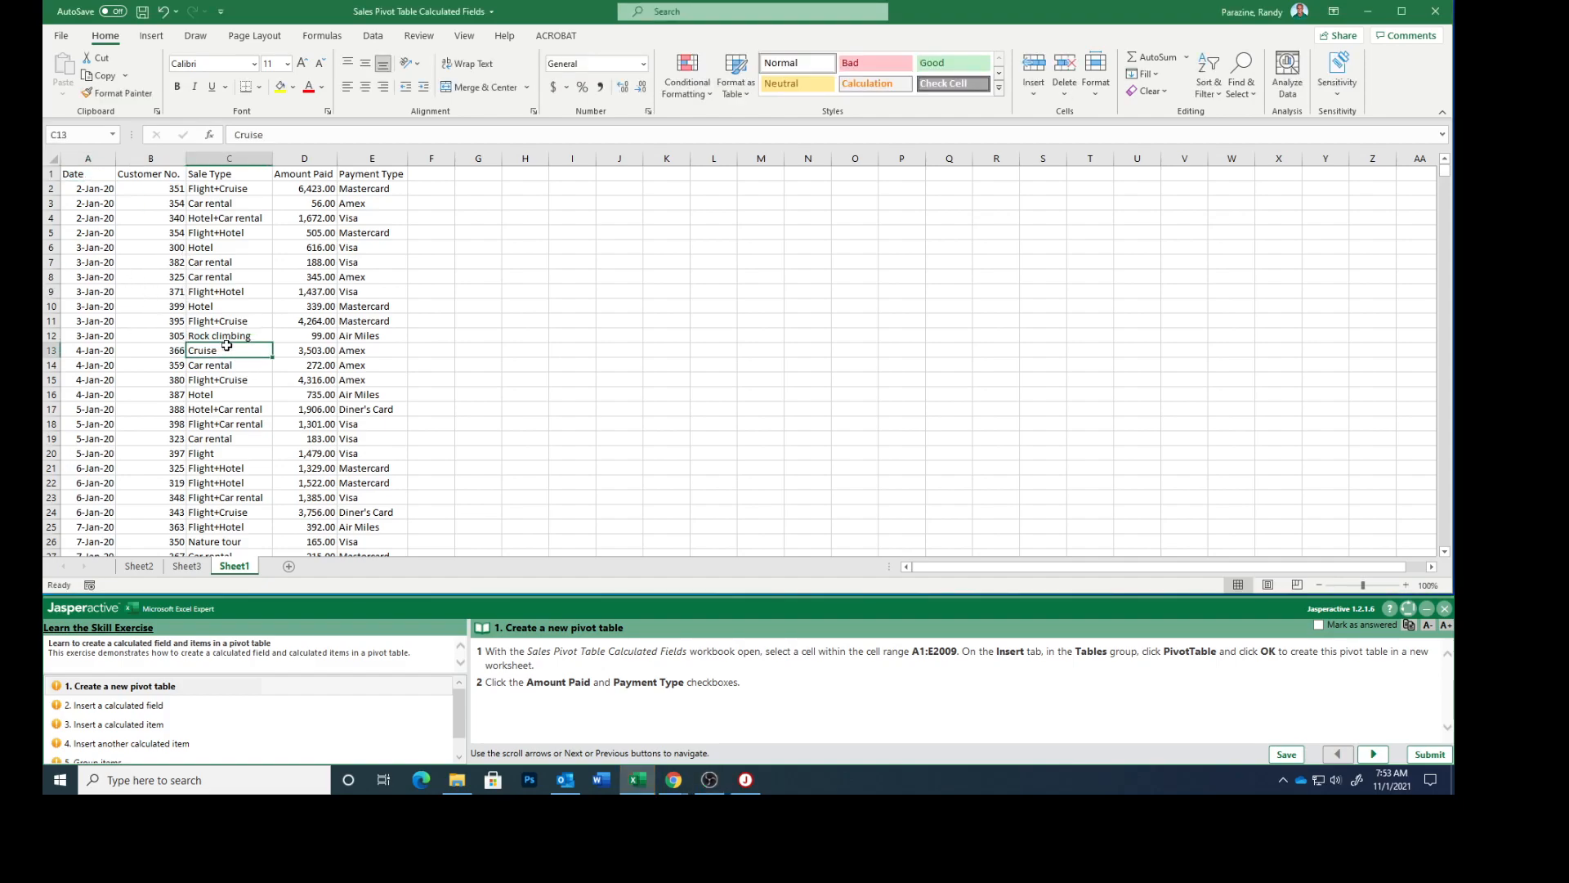
{"action": "left_click", "coordinate": [152, 36]}
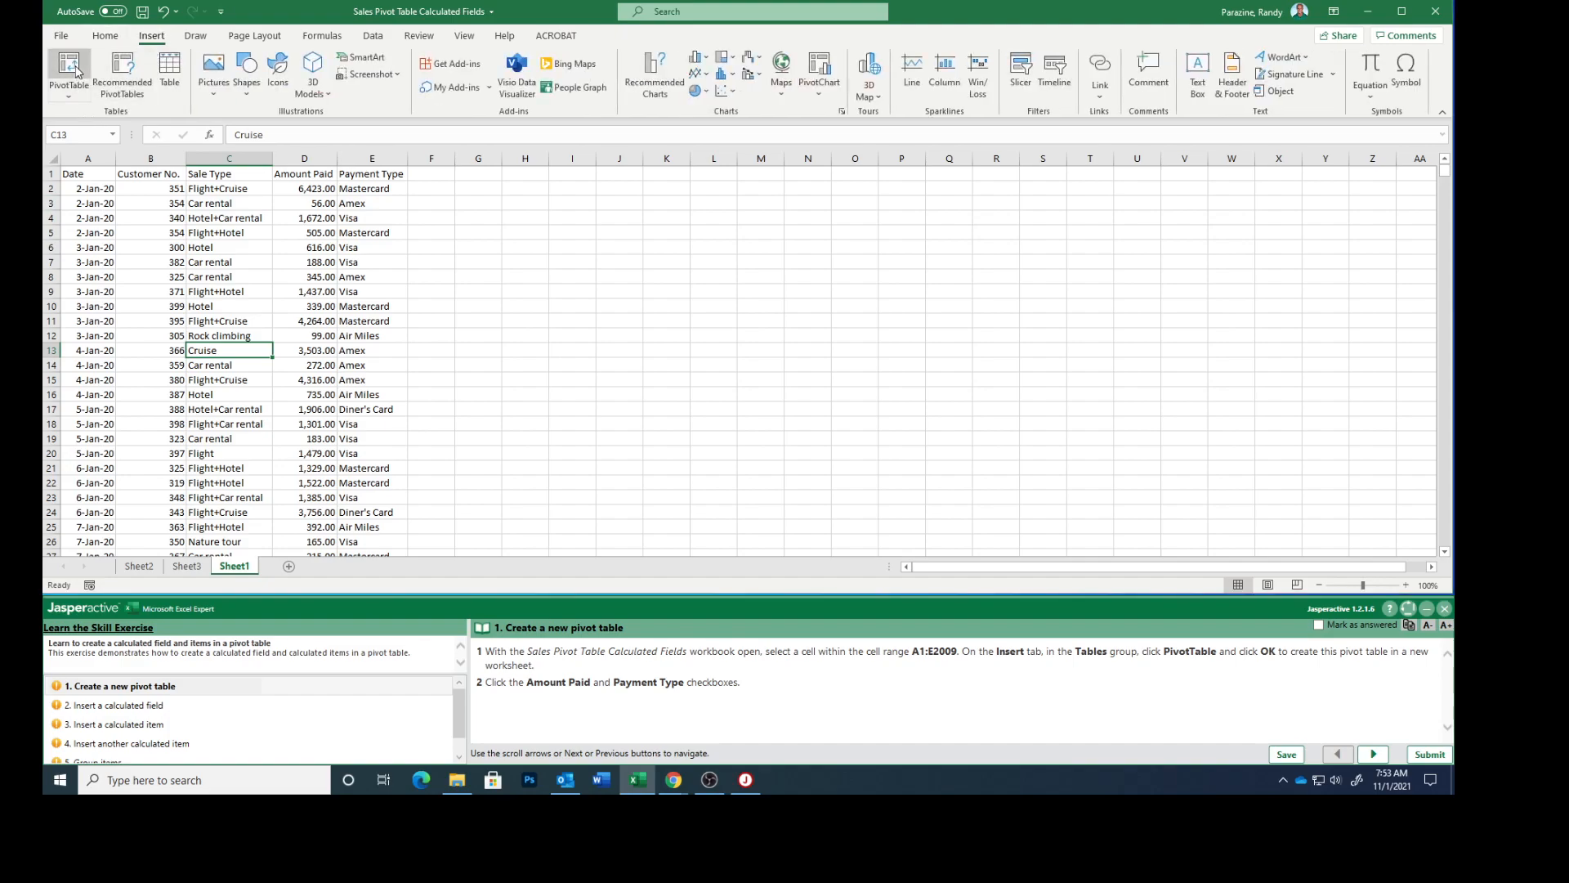
{"action": "left_click", "coordinate": [72, 72]}
{"action": "left_click", "coordinate": [1012, 451]}
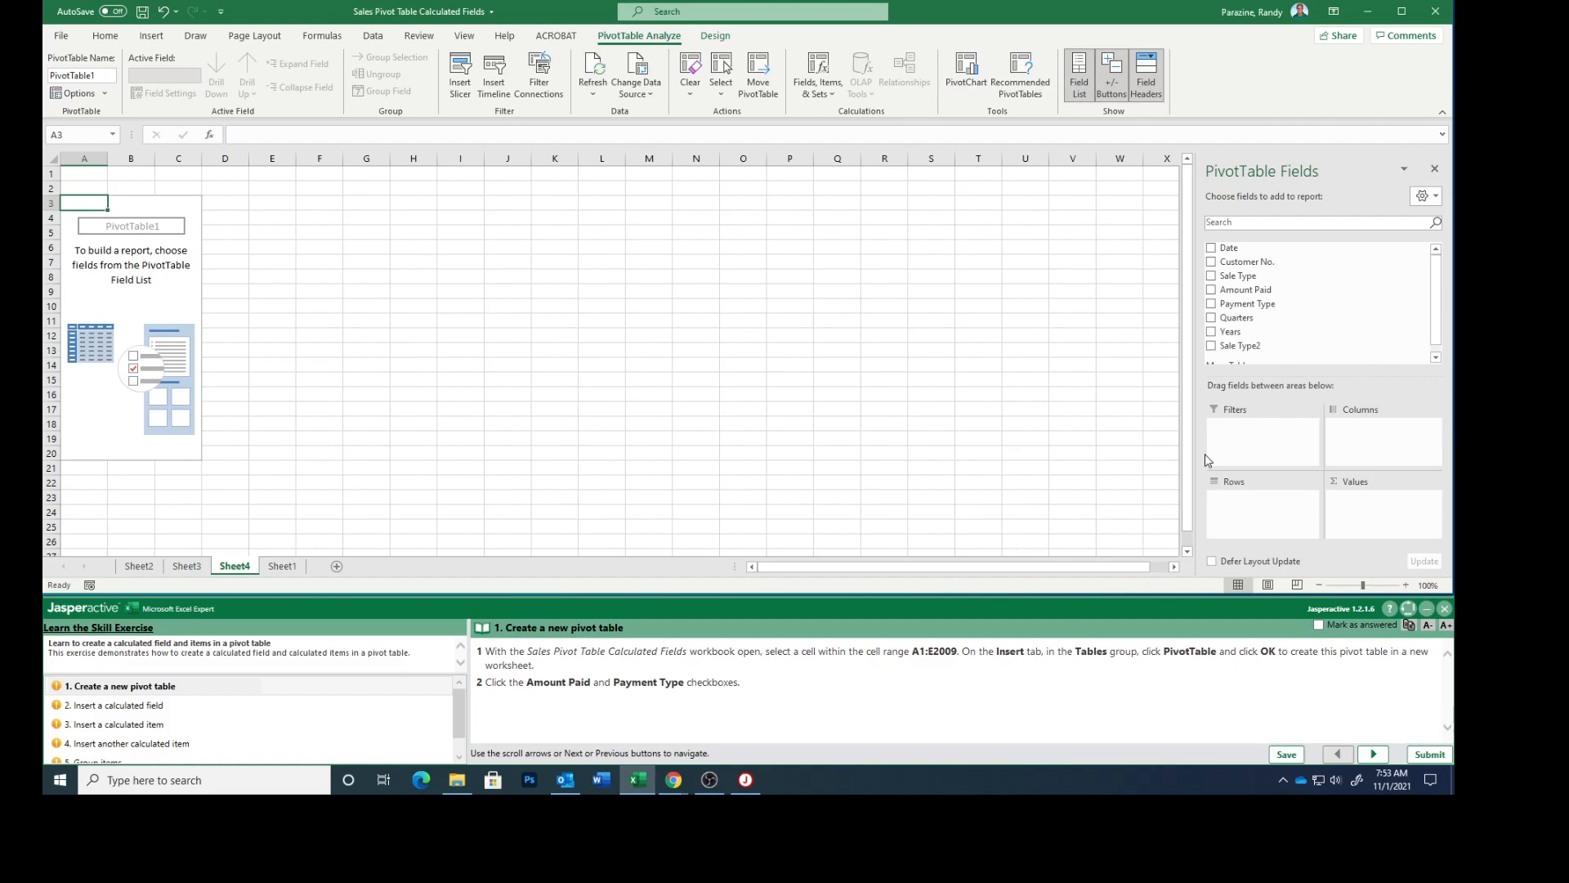
{"action": "left_click", "coordinate": [1212, 289]}
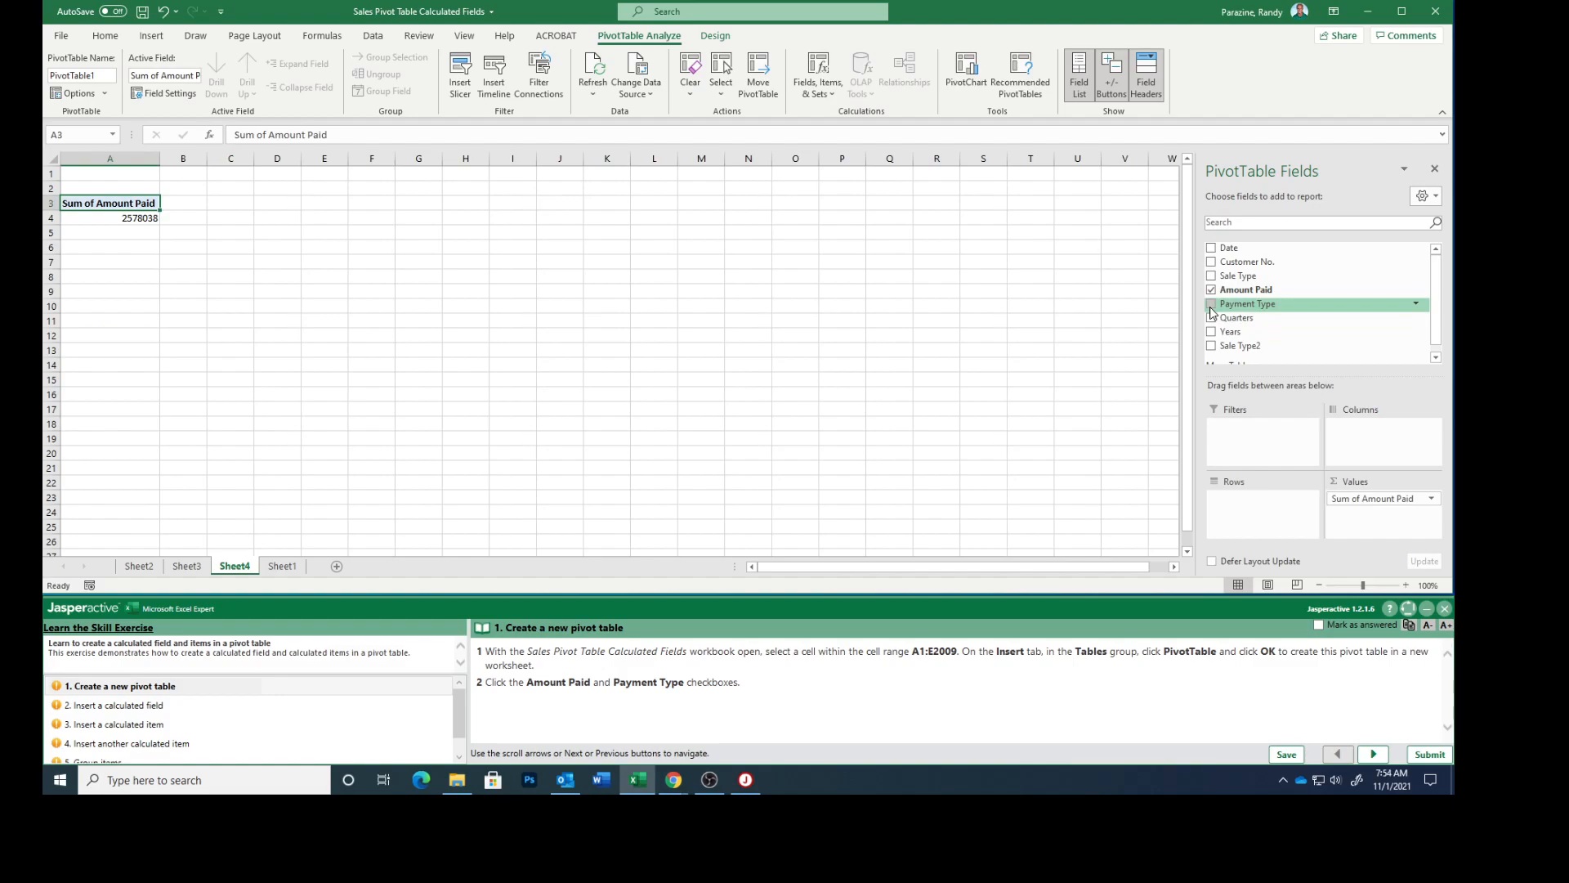
{"action": "left_click", "coordinate": [1211, 305]}
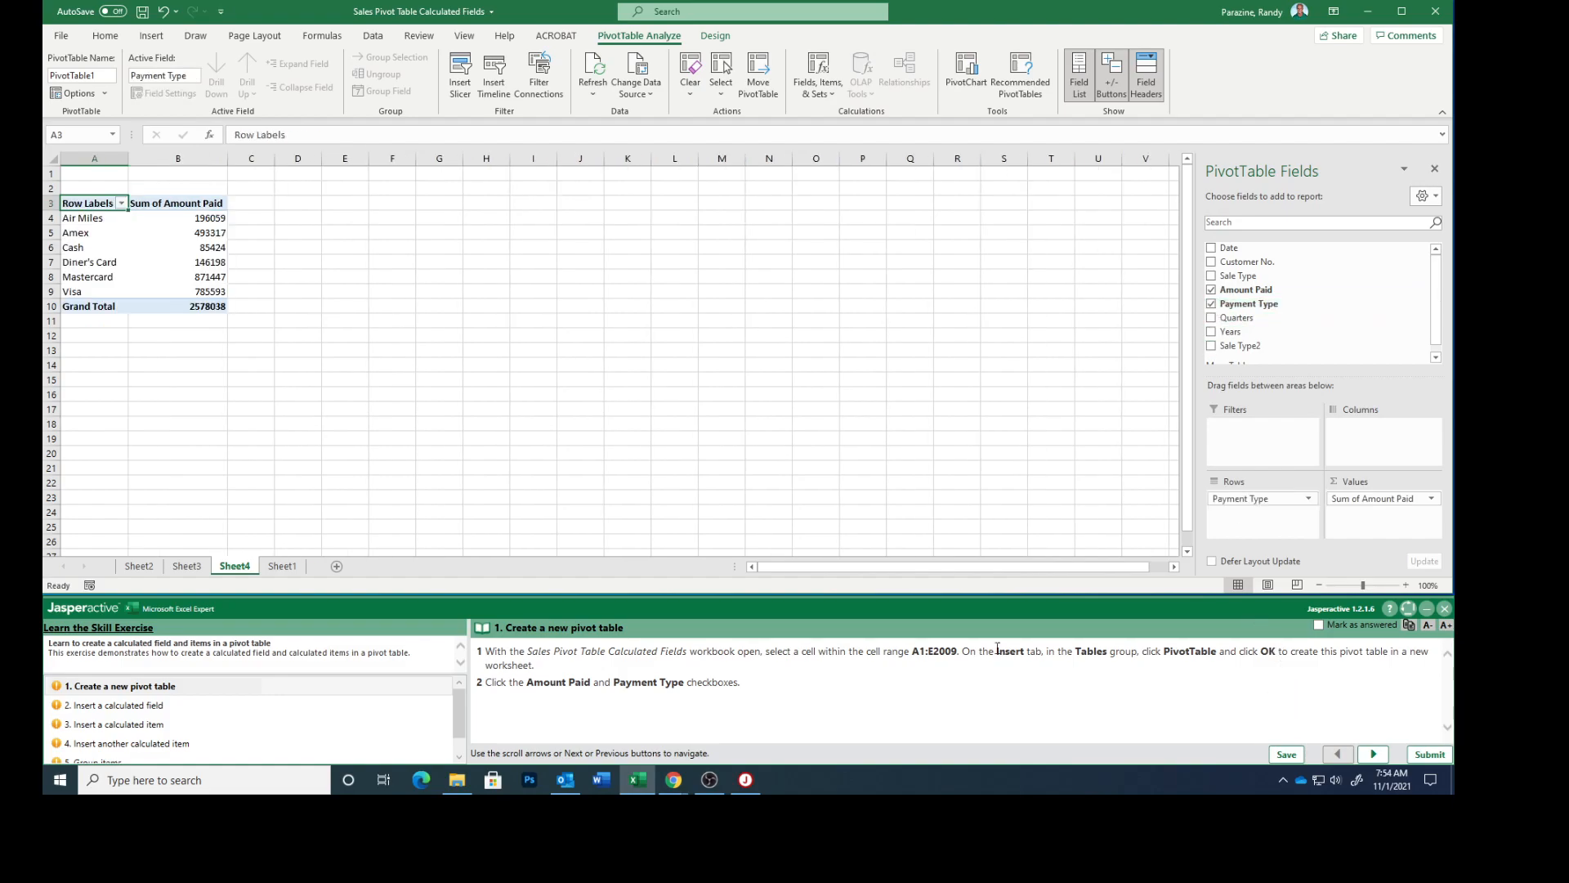
{"action": "left_click", "coordinate": [1319, 626]}
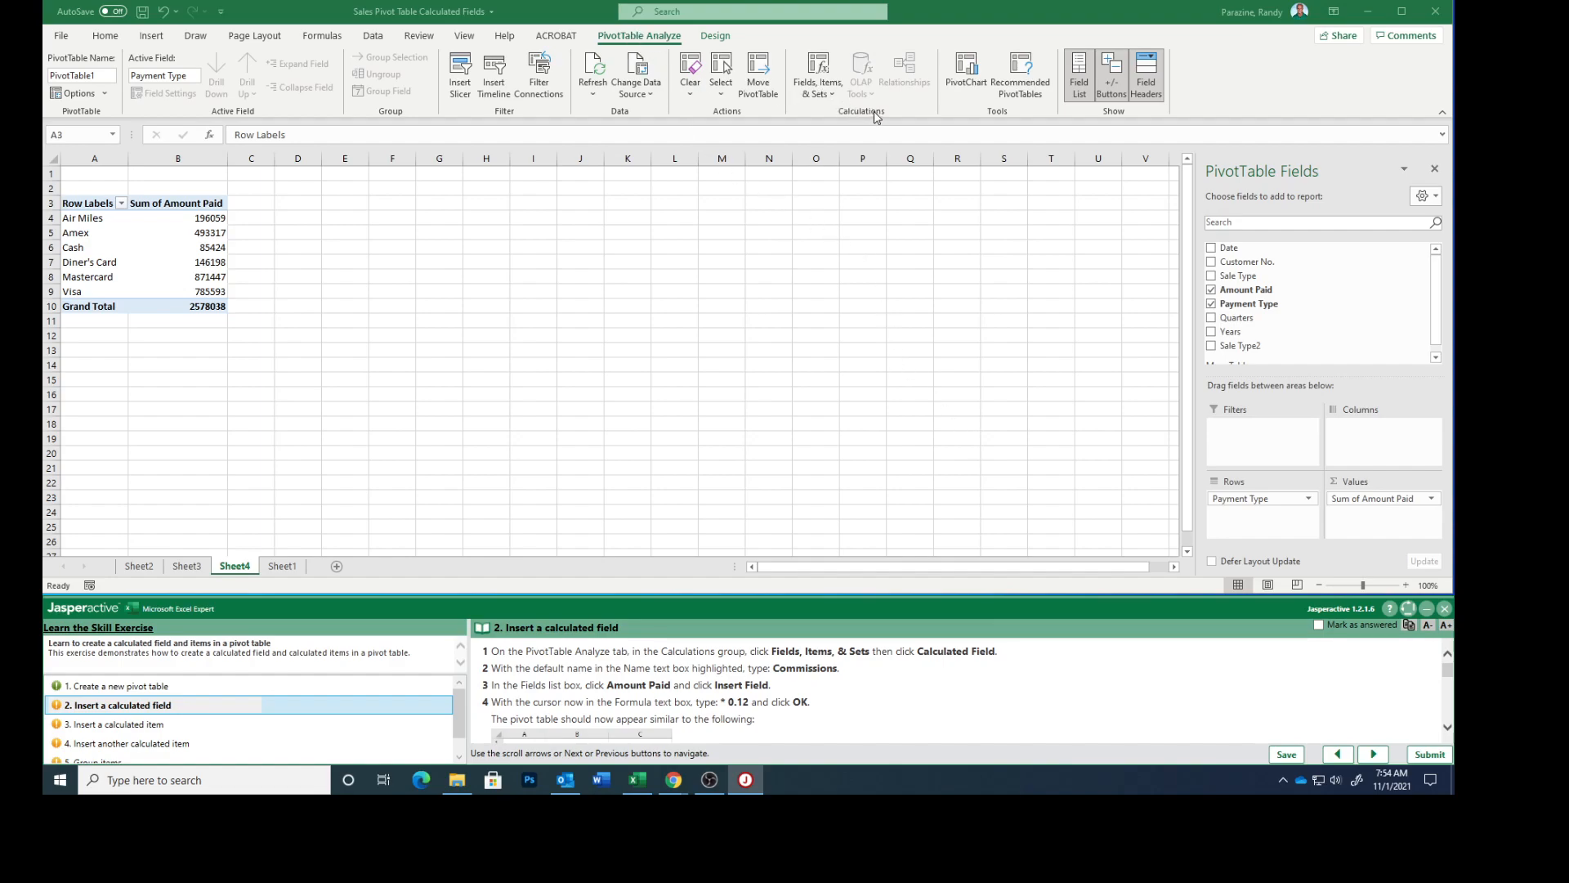
Step: Insert a calculated field named Commissions into the pivot table with the formula ='Amount Paid'*0.12
{"action": "left_click", "coordinate": [822, 71]}
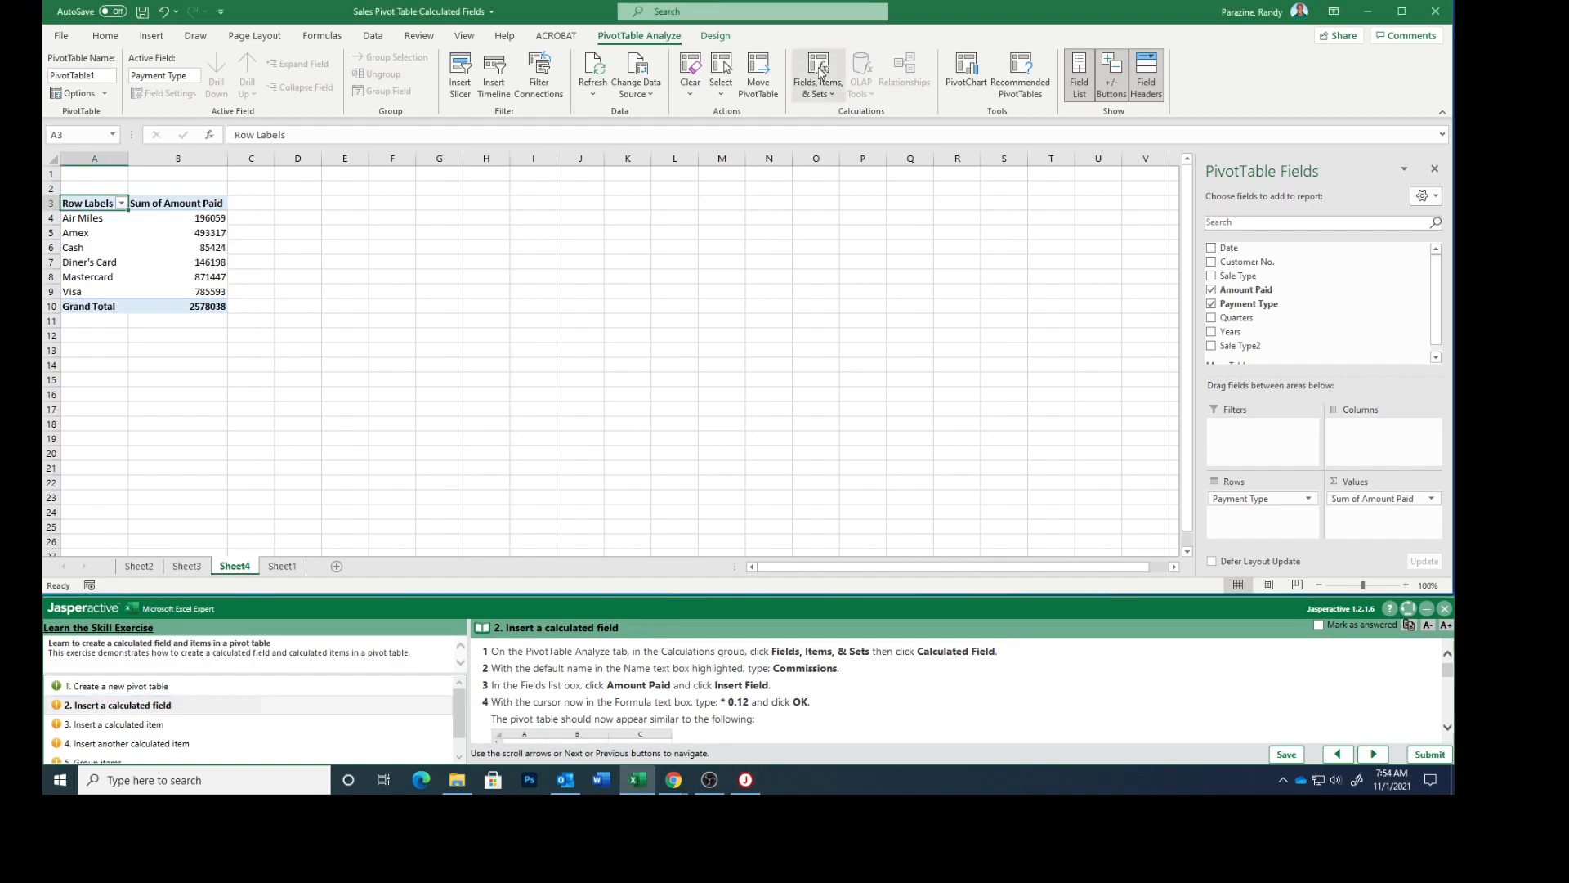
{"action": "left_click", "coordinate": [822, 72]}
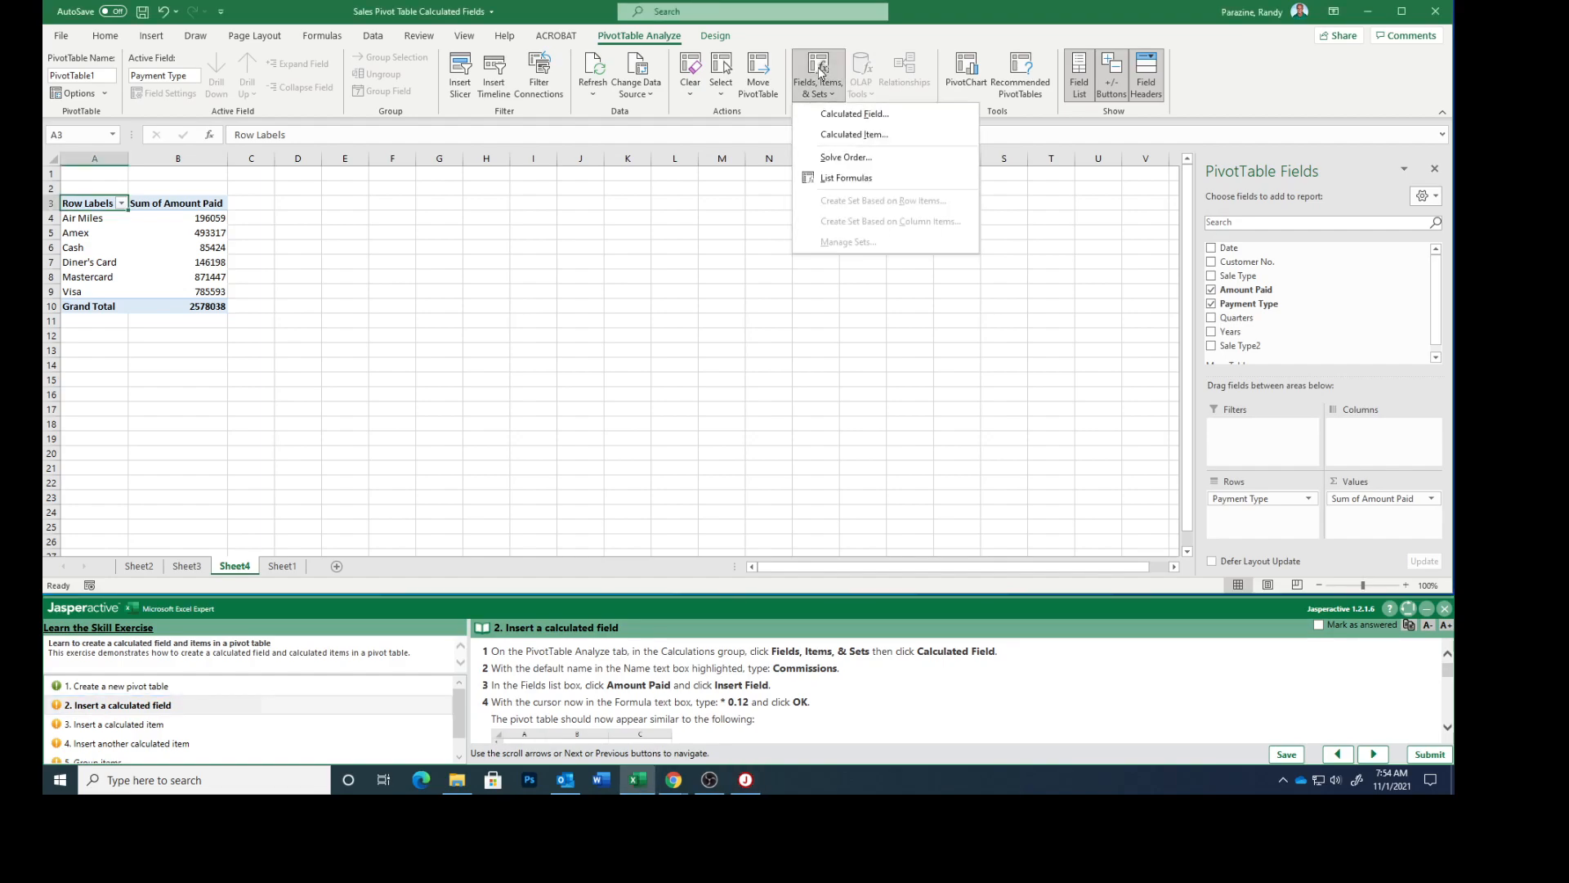
{"action": "left_click", "coordinate": [842, 115]}
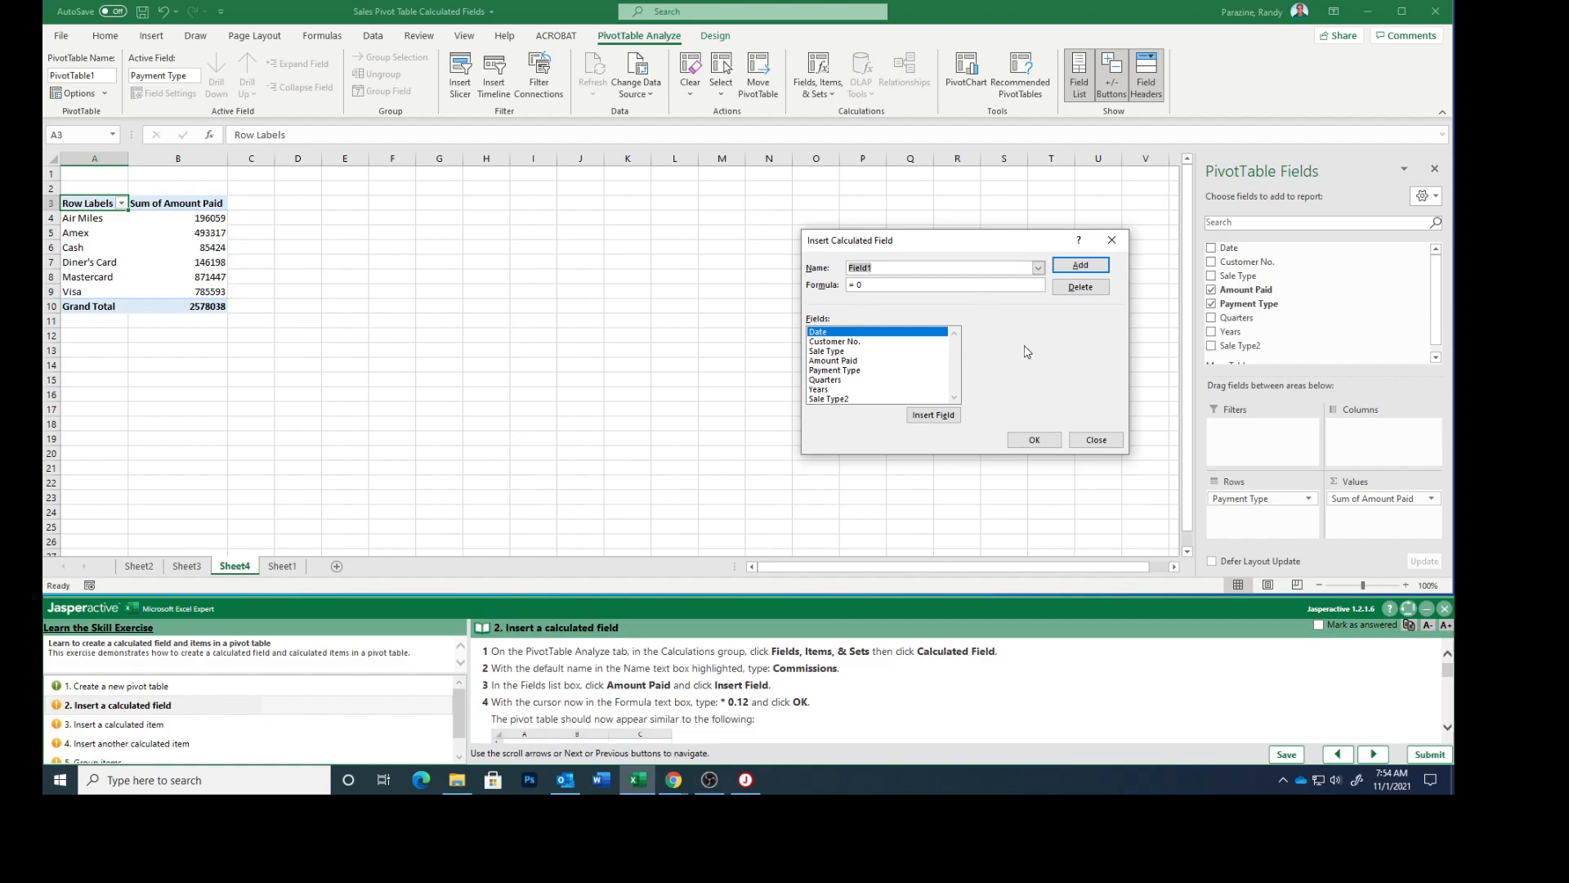
{"action": "type", "text": "Commissions"}
{"action": "left_click", "coordinate": [824, 362]}
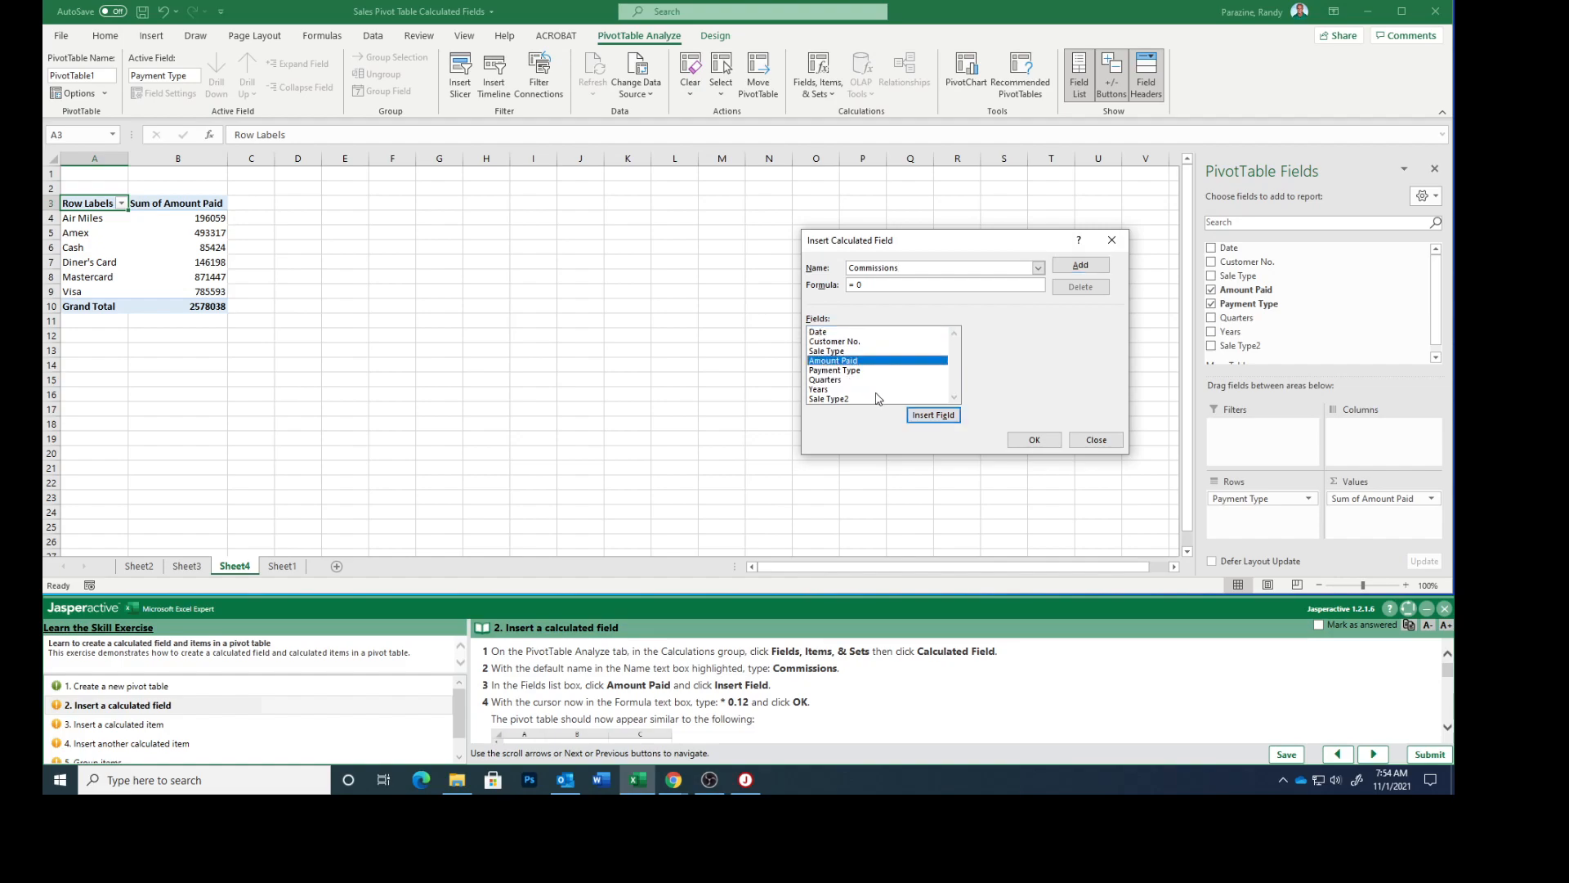
{"action": "left_click", "coordinate": [922, 417]}
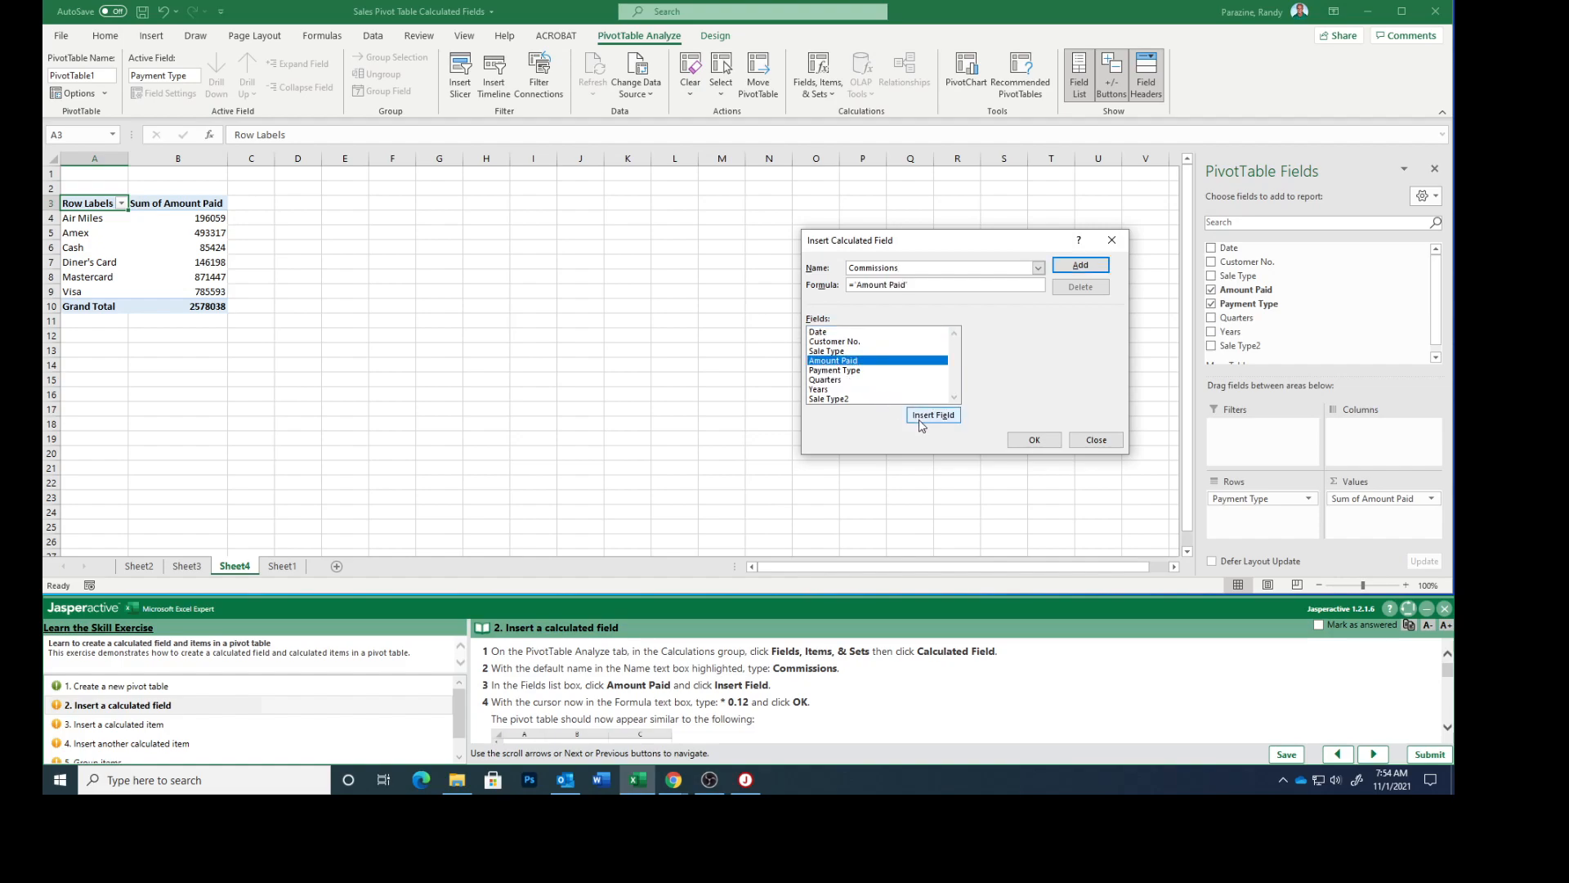
{"action": "scroll", "coordinate": [902, 708], "scroll_direction": "down", "scroll_amount": 1}
{"action": "scroll", "coordinate": [902, 707], "scroll_direction": "down", "scroll_amount": 1}
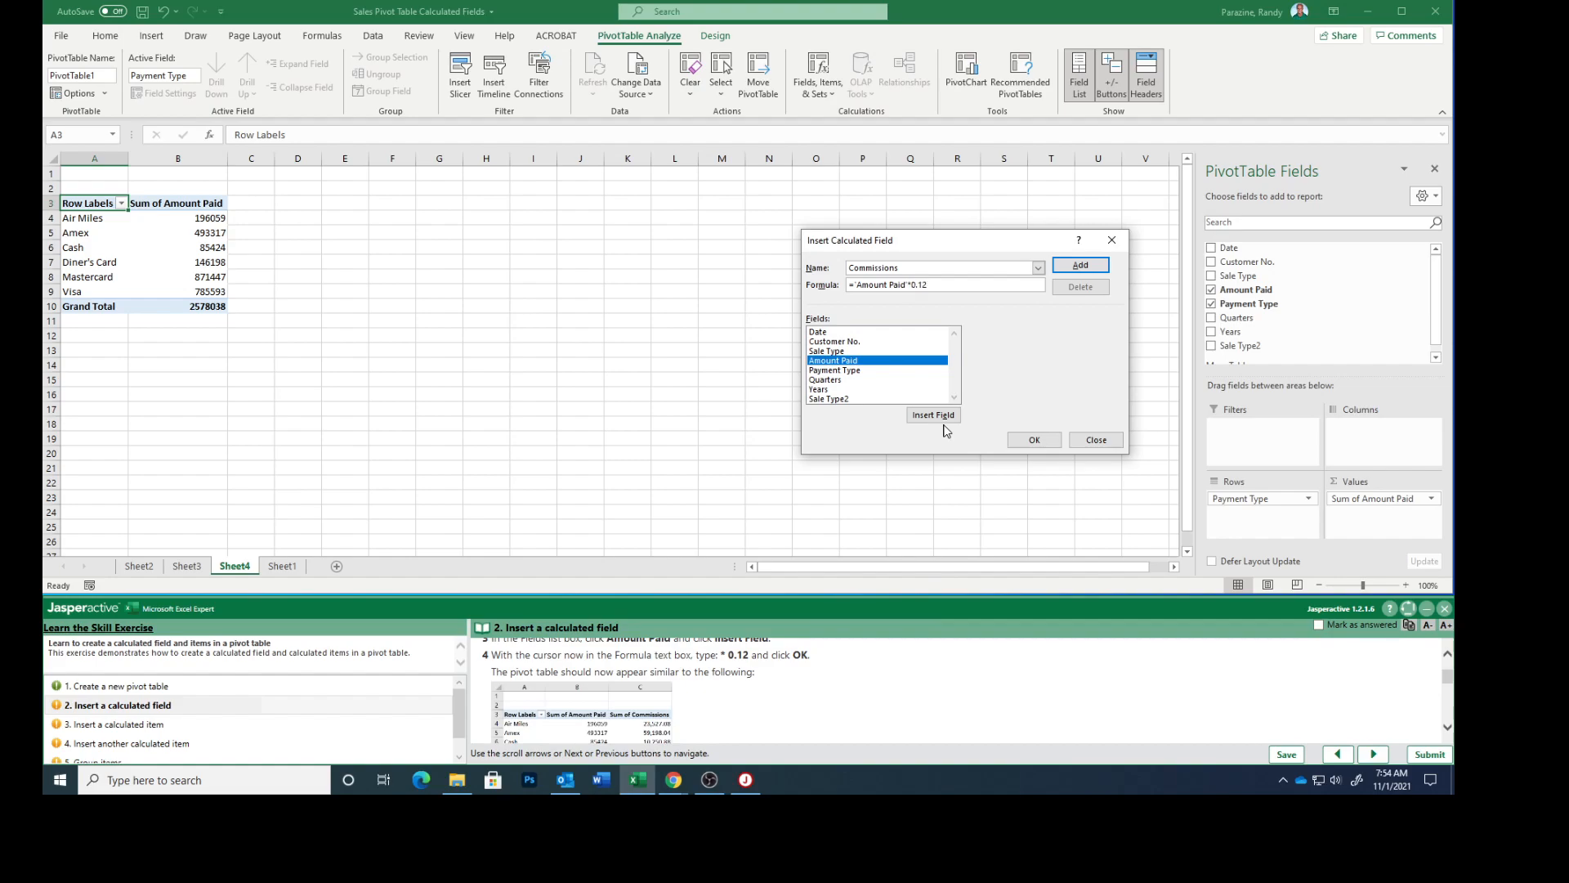
{"action": "left_click", "coordinate": [1032, 441]}
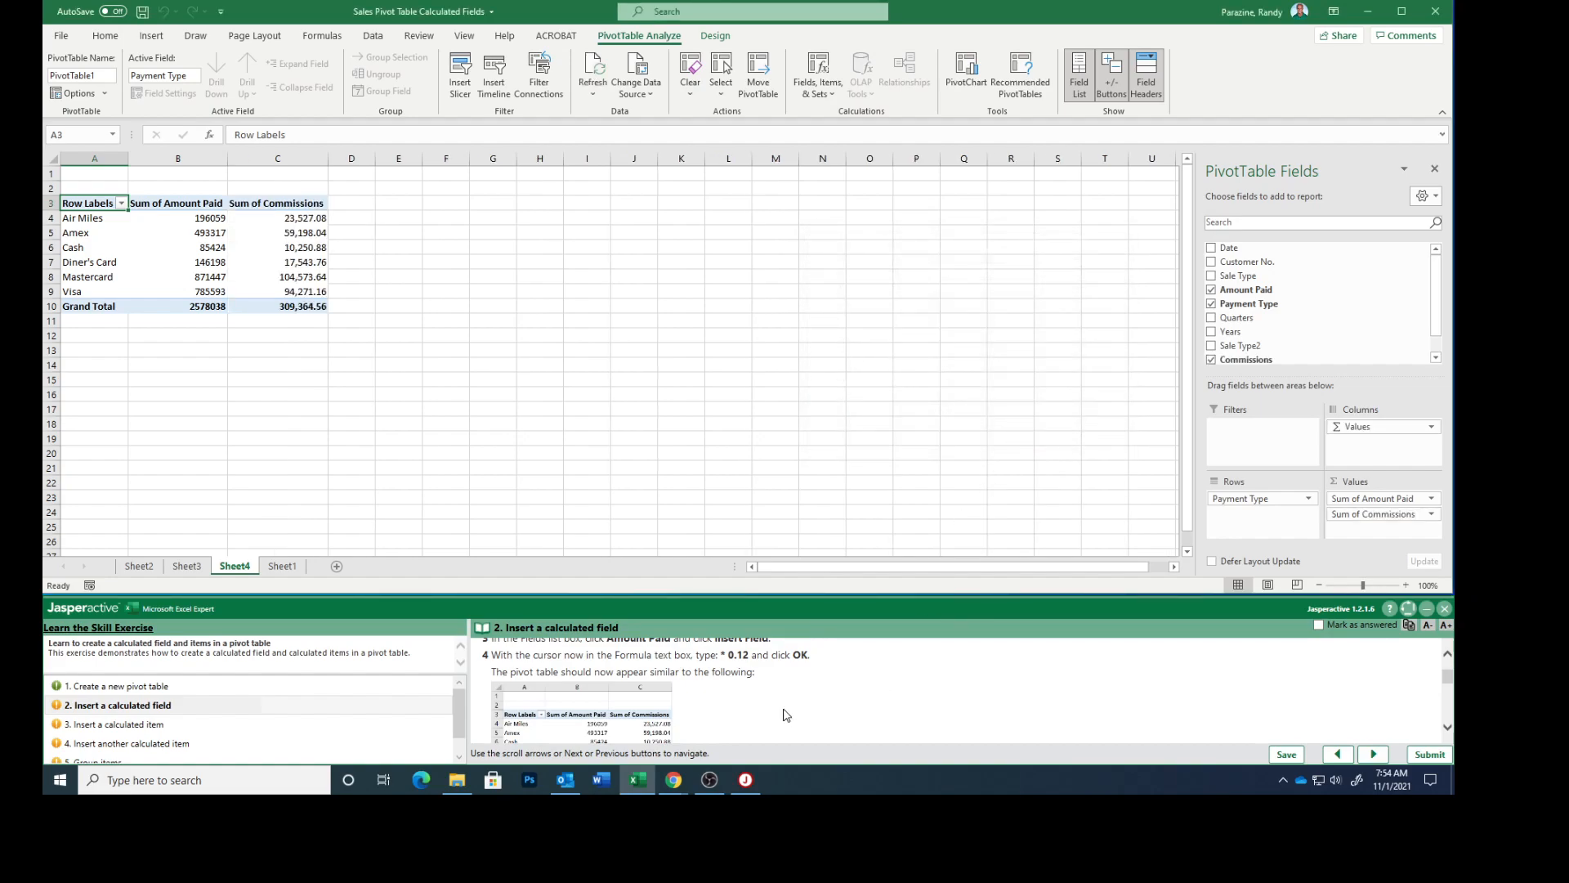
Step: Create a second pivot table on a new worksheet from the Sheet1 data, including the Amount Paid and Payment Type fields
{"action": "scroll", "coordinate": [785, 715], "scroll_direction": "down", "scroll_amount": 2}
{"action": "scroll", "coordinate": [786, 715], "scroll_direction": "down", "scroll_amount": 3}
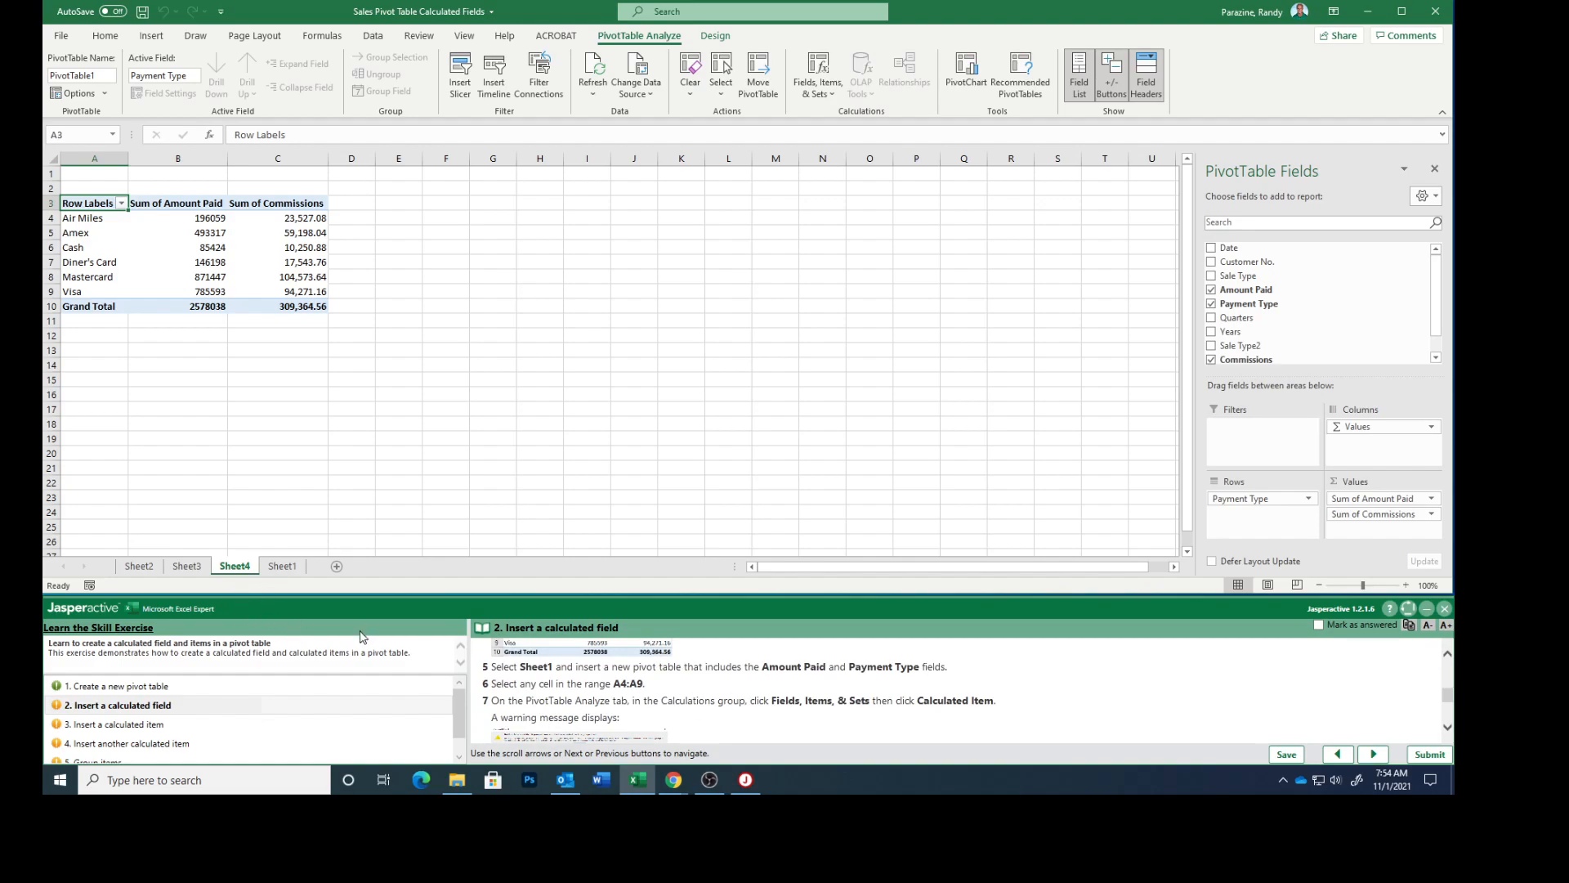
{"action": "left_click", "coordinate": [282, 566]}
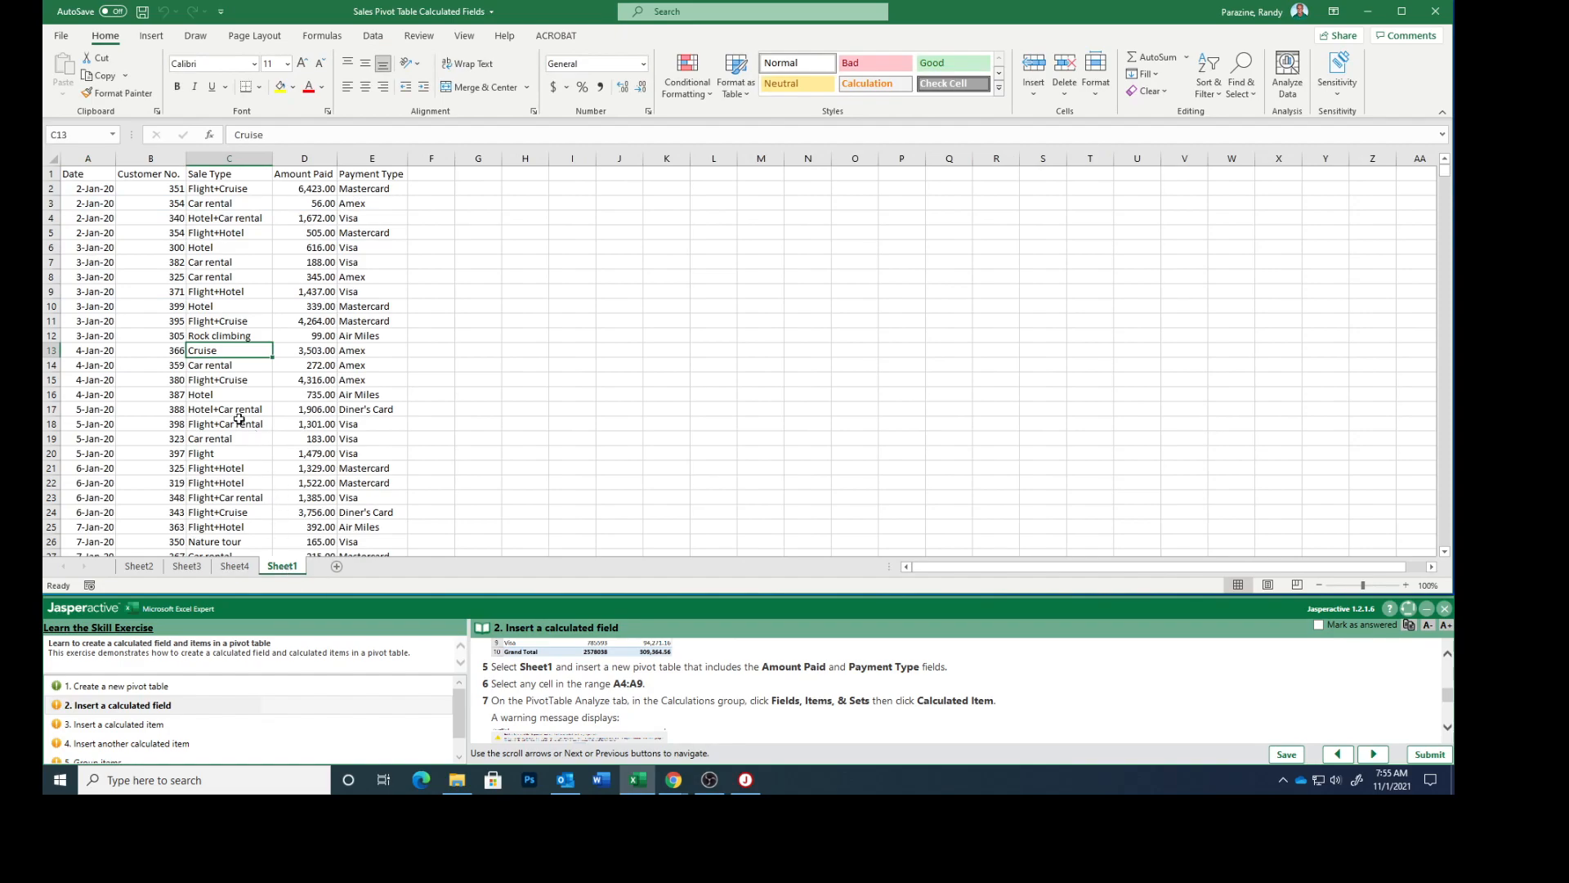
{"action": "left_click", "coordinate": [159, 287]}
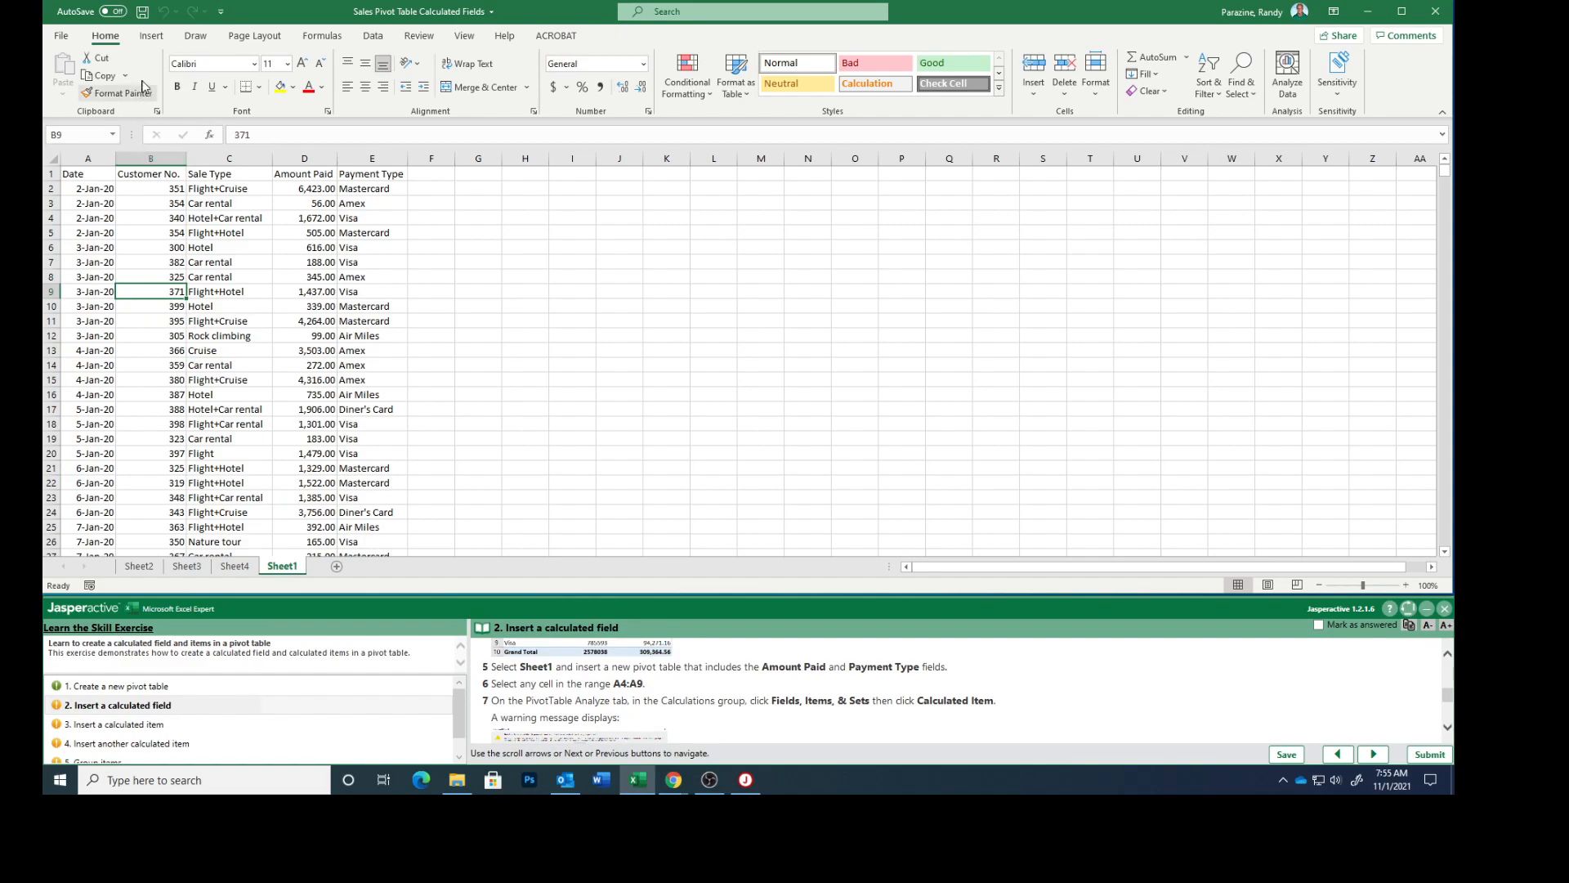
{"action": "left_click", "coordinate": [151, 34]}
{"action": "left_click", "coordinate": [68, 66]}
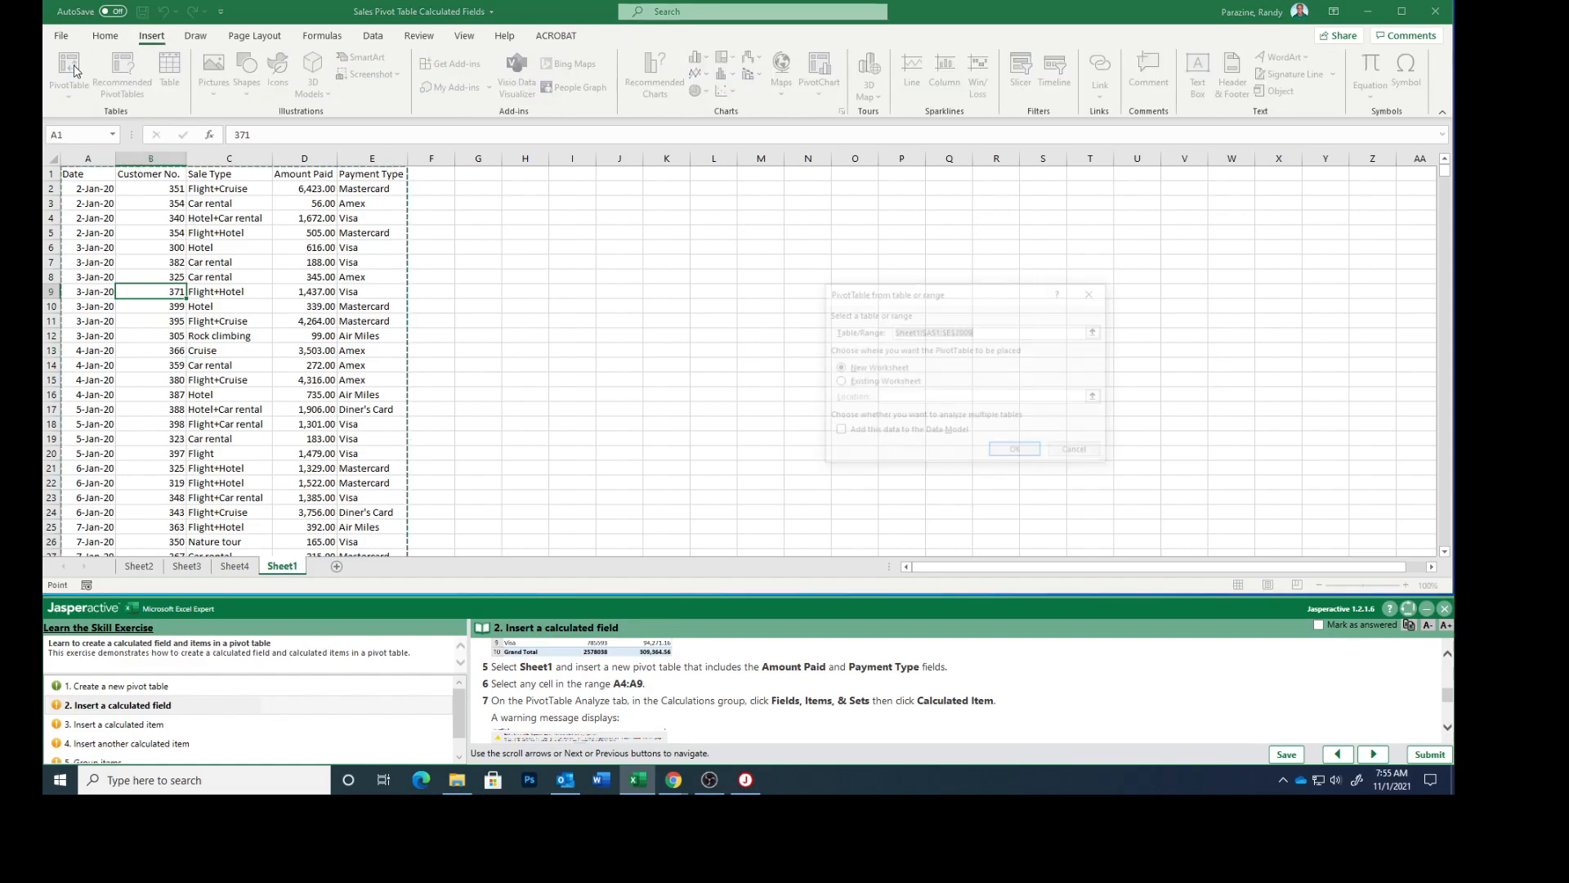
{"action": "left_click", "coordinate": [1017, 452]}
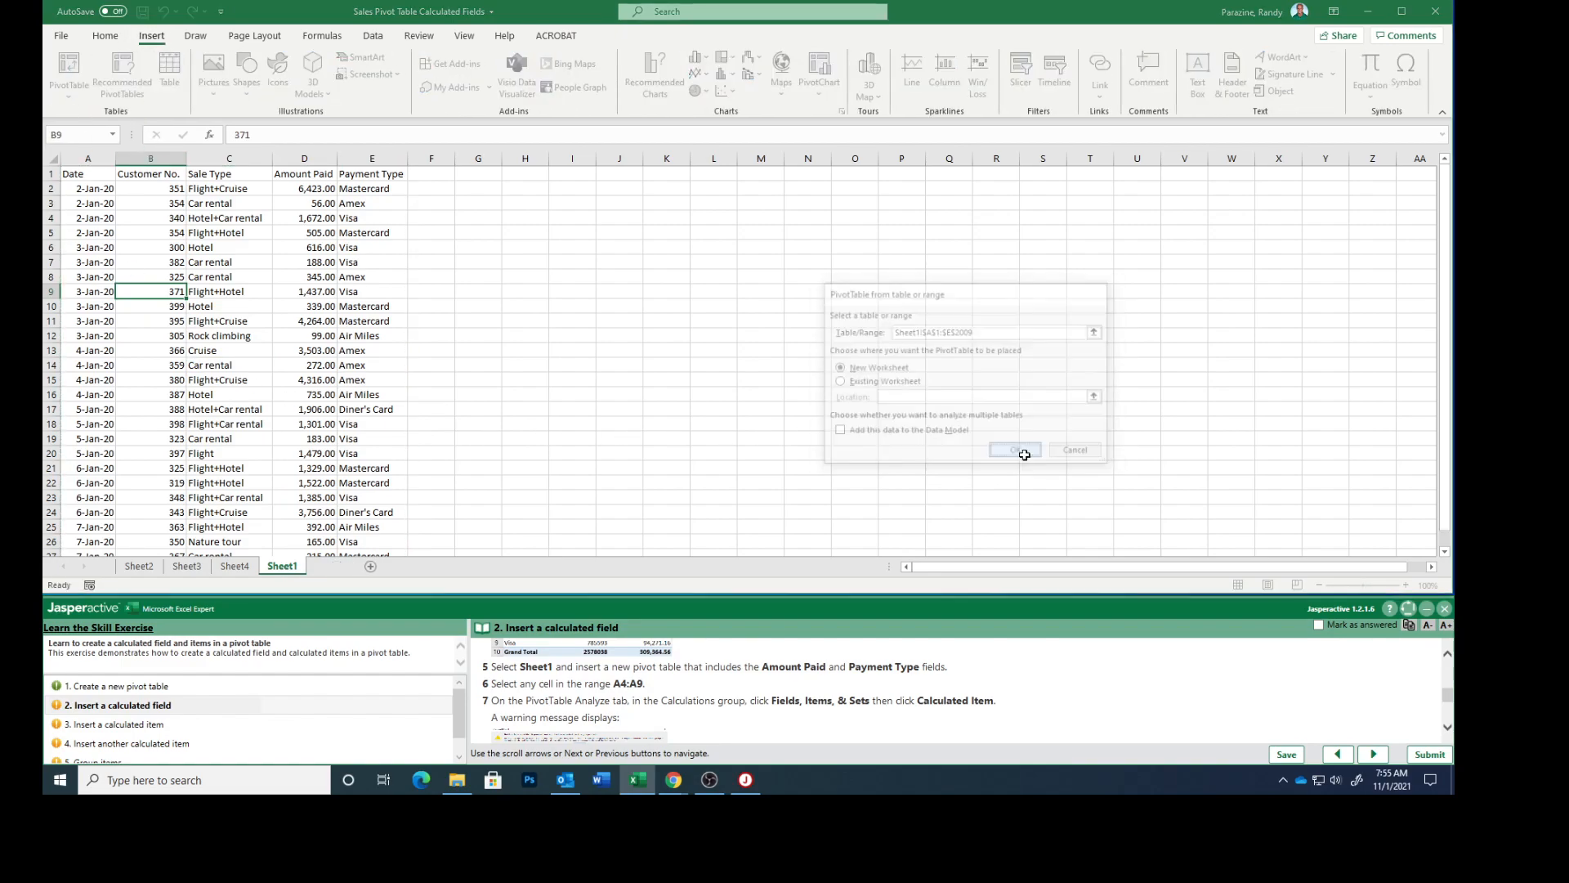
{"action": "left_click", "coordinate": [1211, 289]}
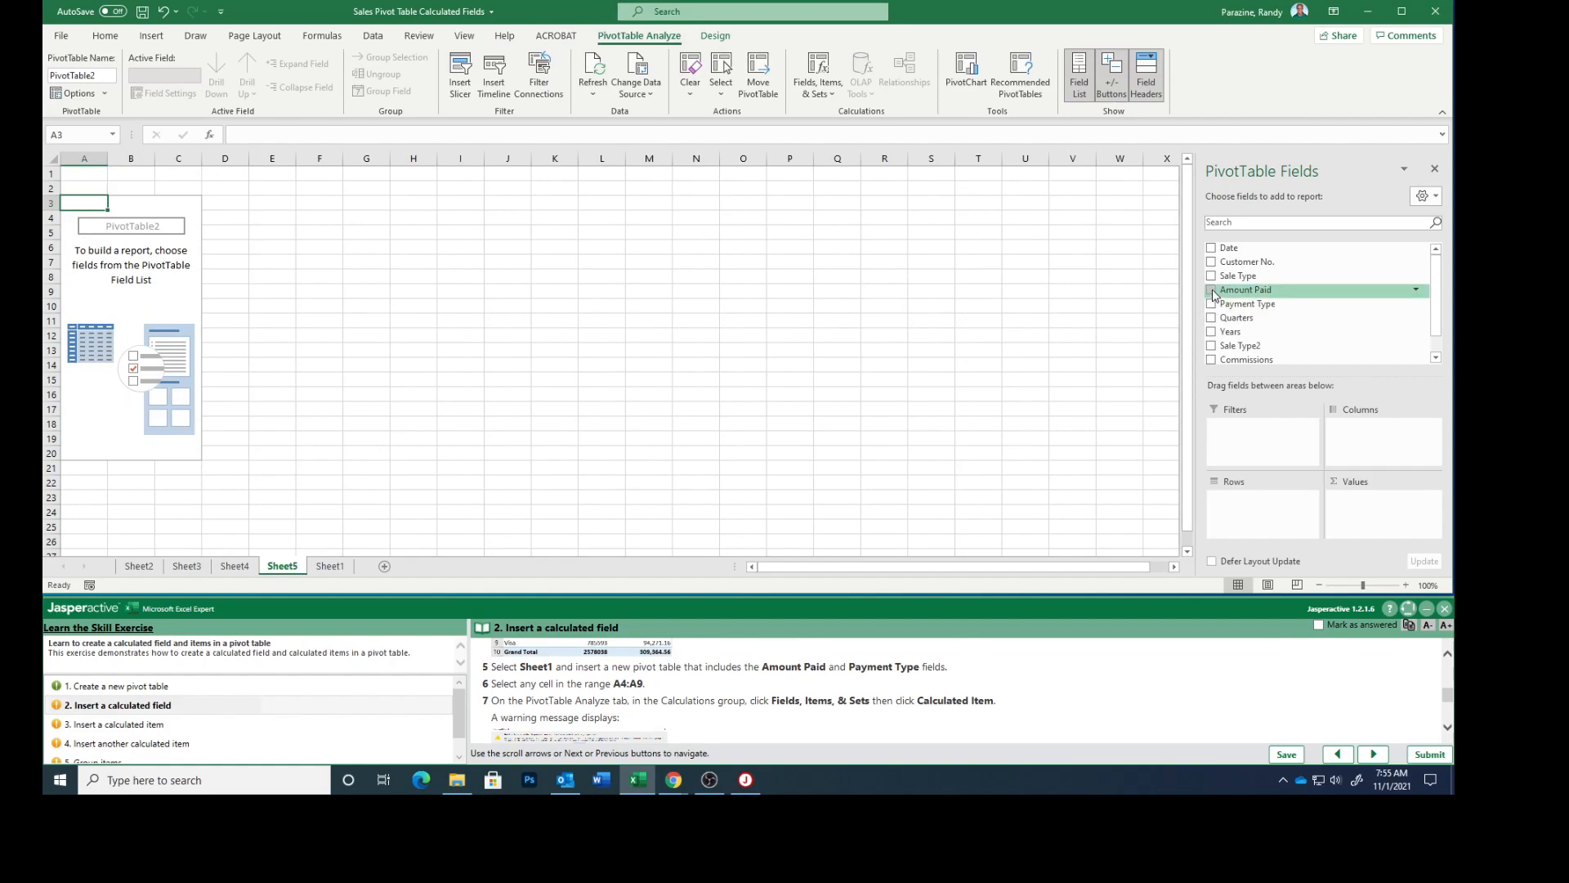
{"action": "left_click", "coordinate": [1211, 305]}
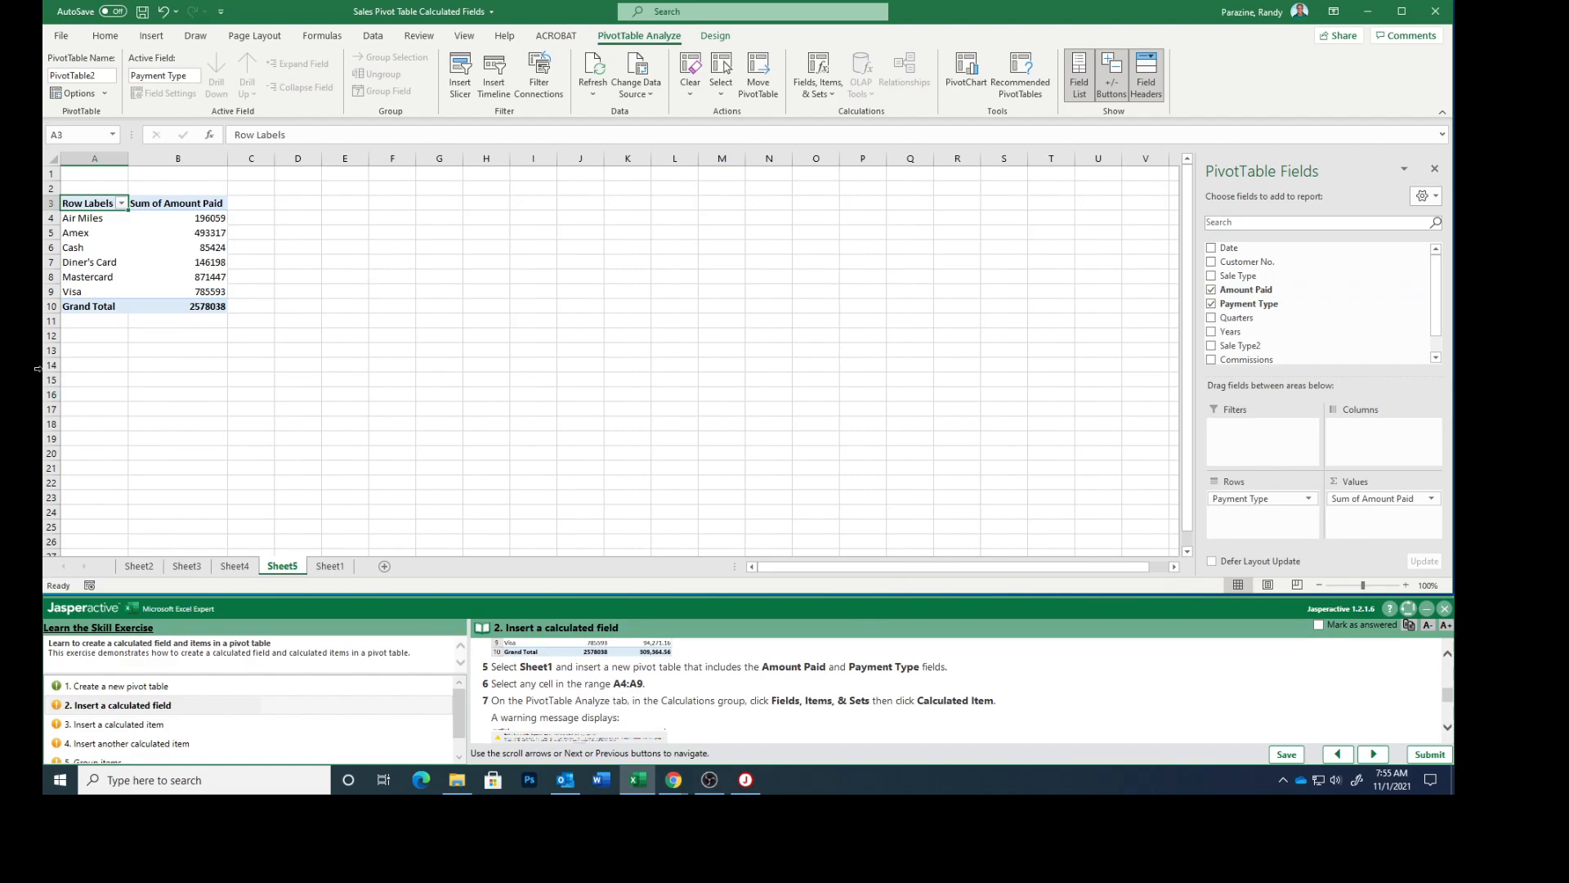
Step: Try to insert a calculated item from the Cash row label of the new pivot table
{"action": "left_click", "coordinate": [73, 246]}
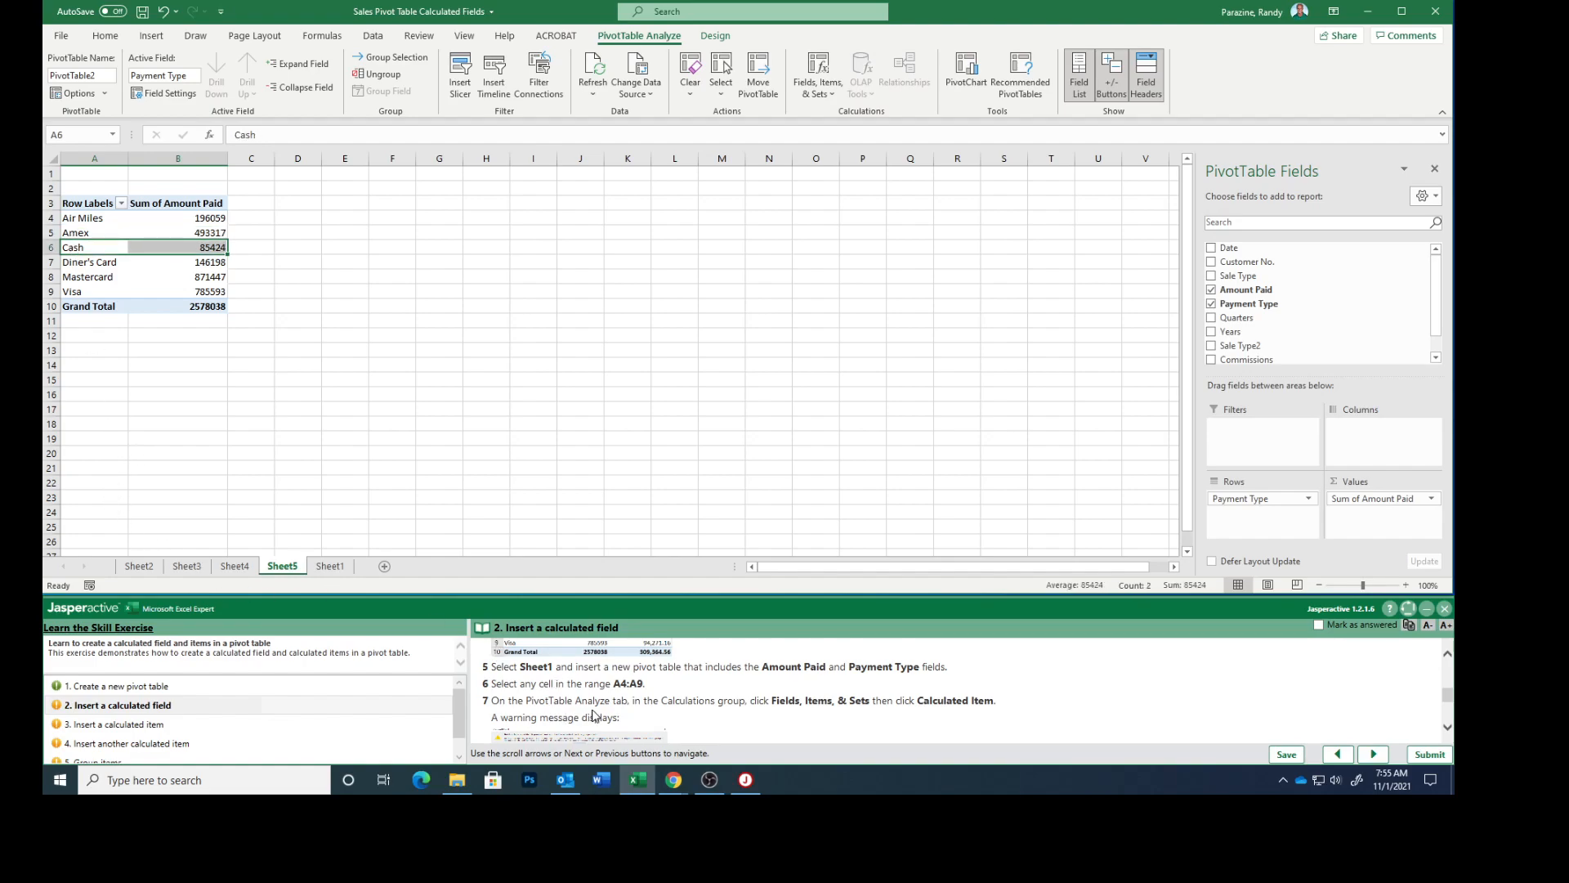
{"action": "scroll", "coordinate": [687, 716], "scroll_direction": "down", "scroll_amount": 3}
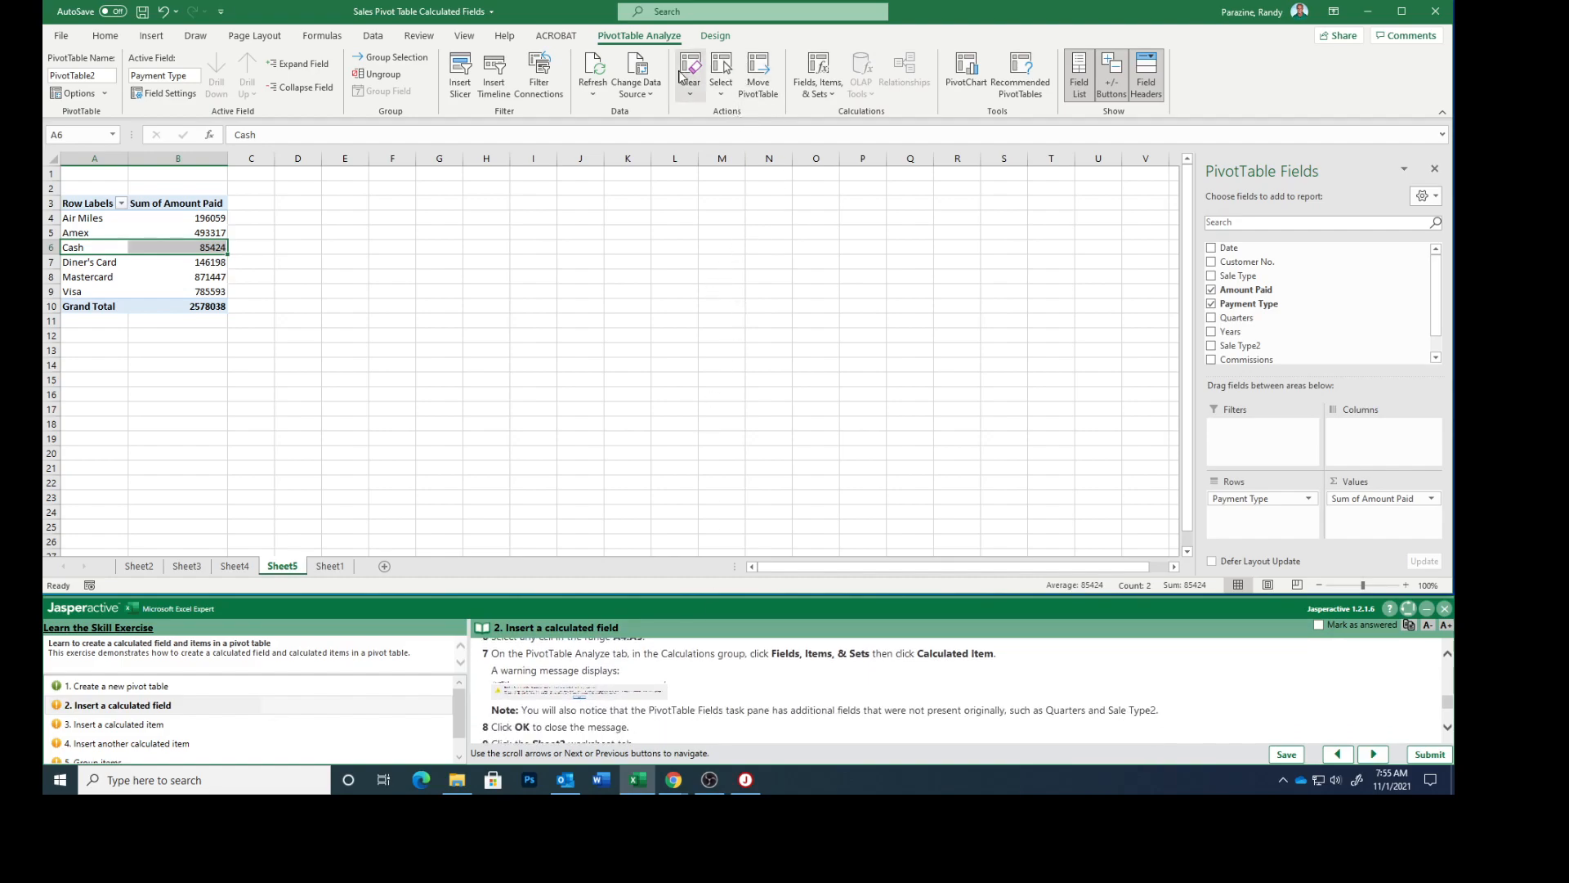
{"action": "left_click", "coordinate": [815, 67]}
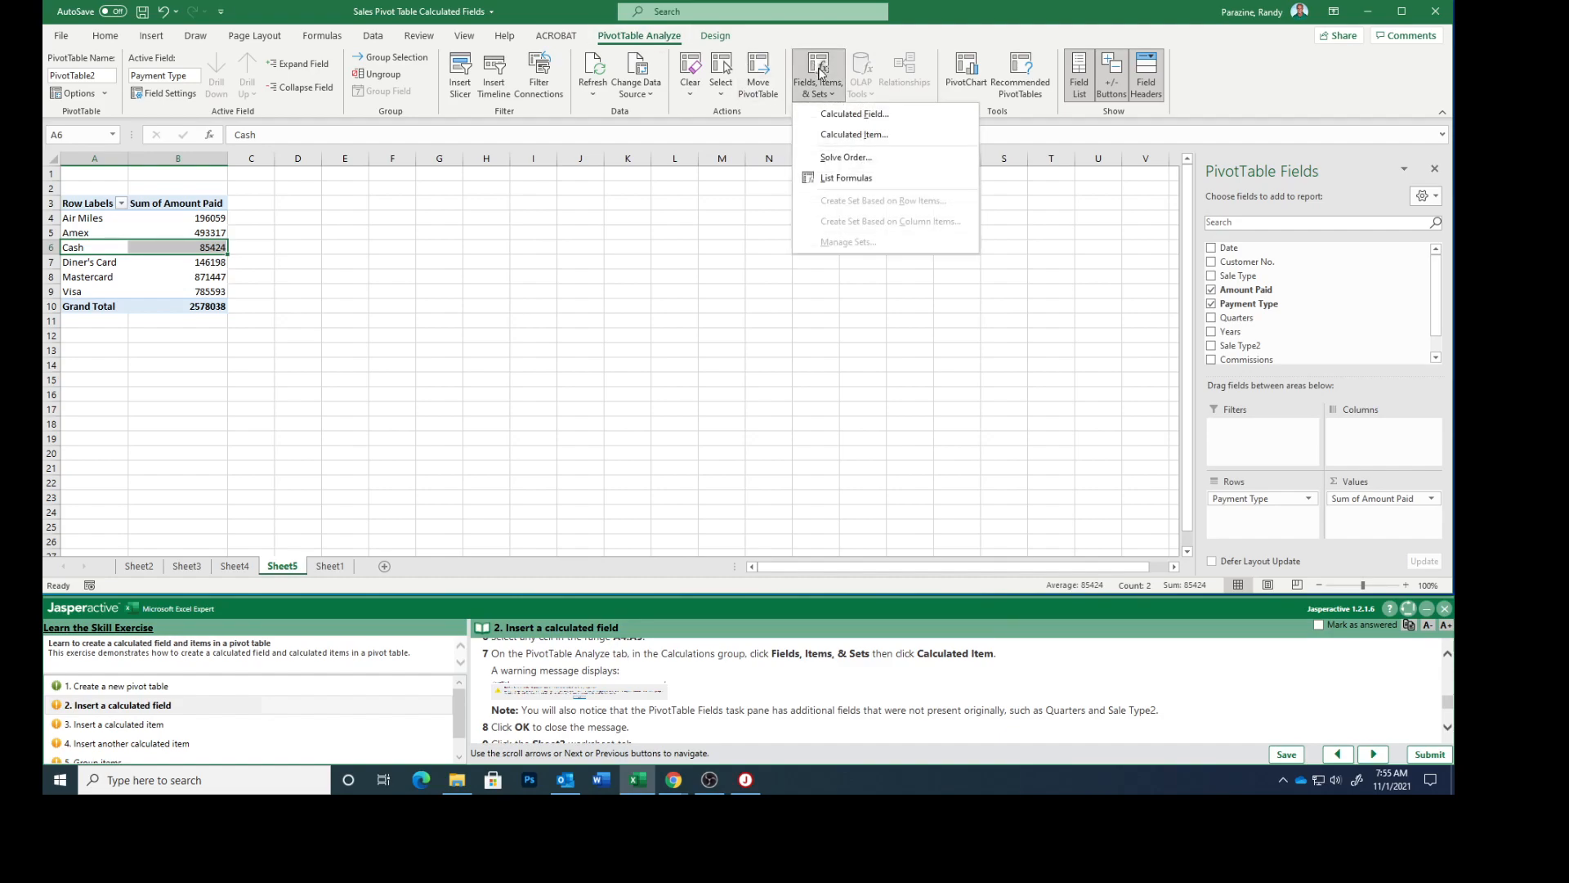
{"action": "left_click", "coordinate": [852, 138]}
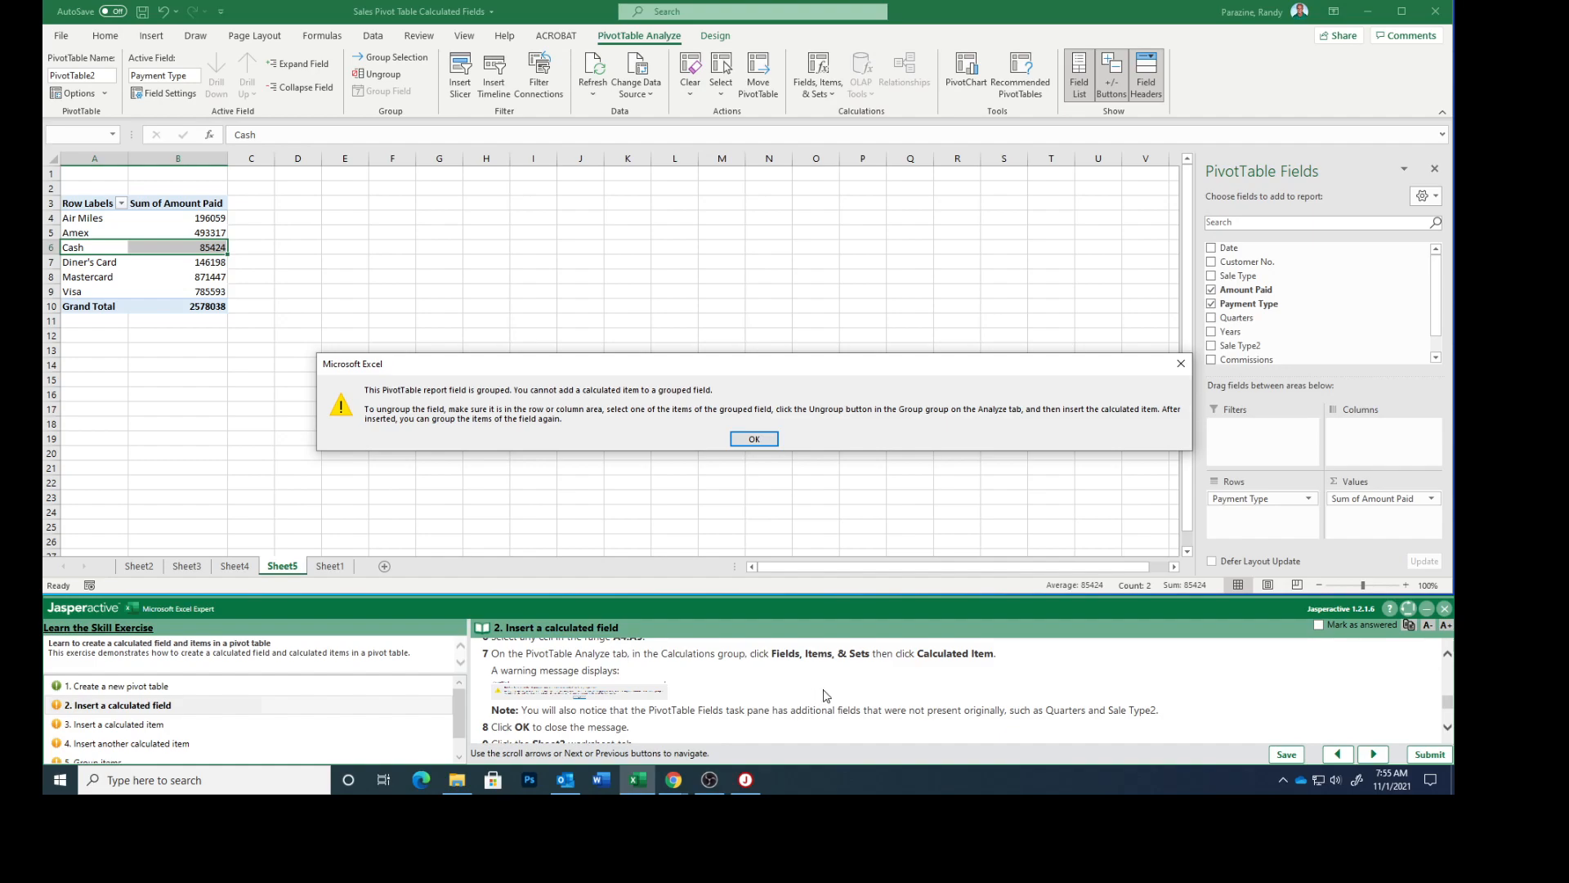
{"action": "scroll", "coordinate": [826, 696], "scroll_direction": "down", "scroll_amount": 2}
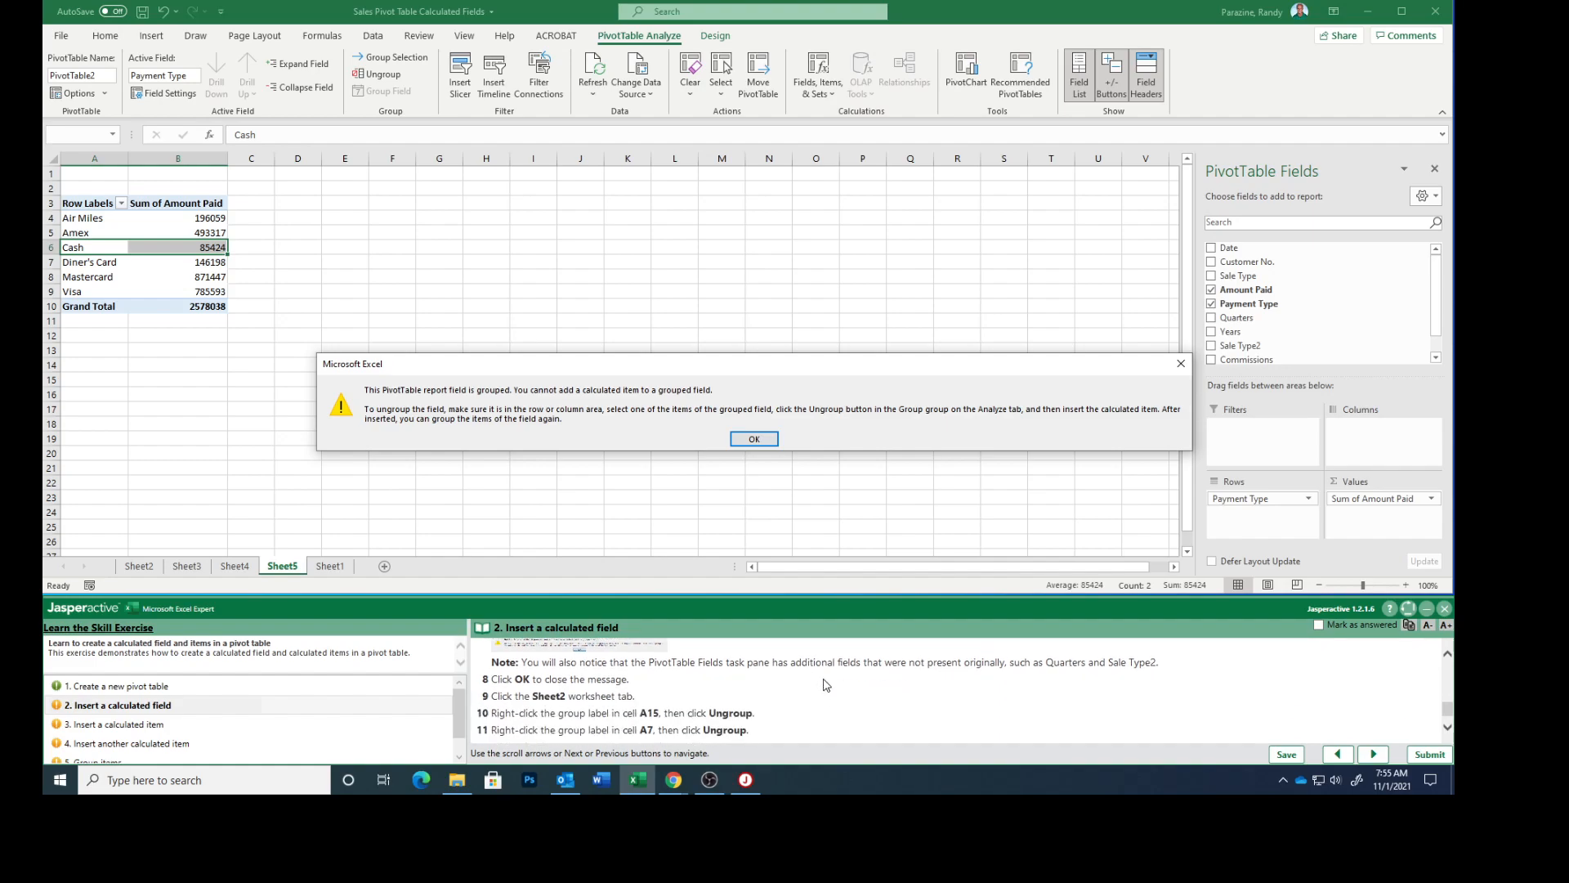
{"action": "left_click", "coordinate": [745, 442]}
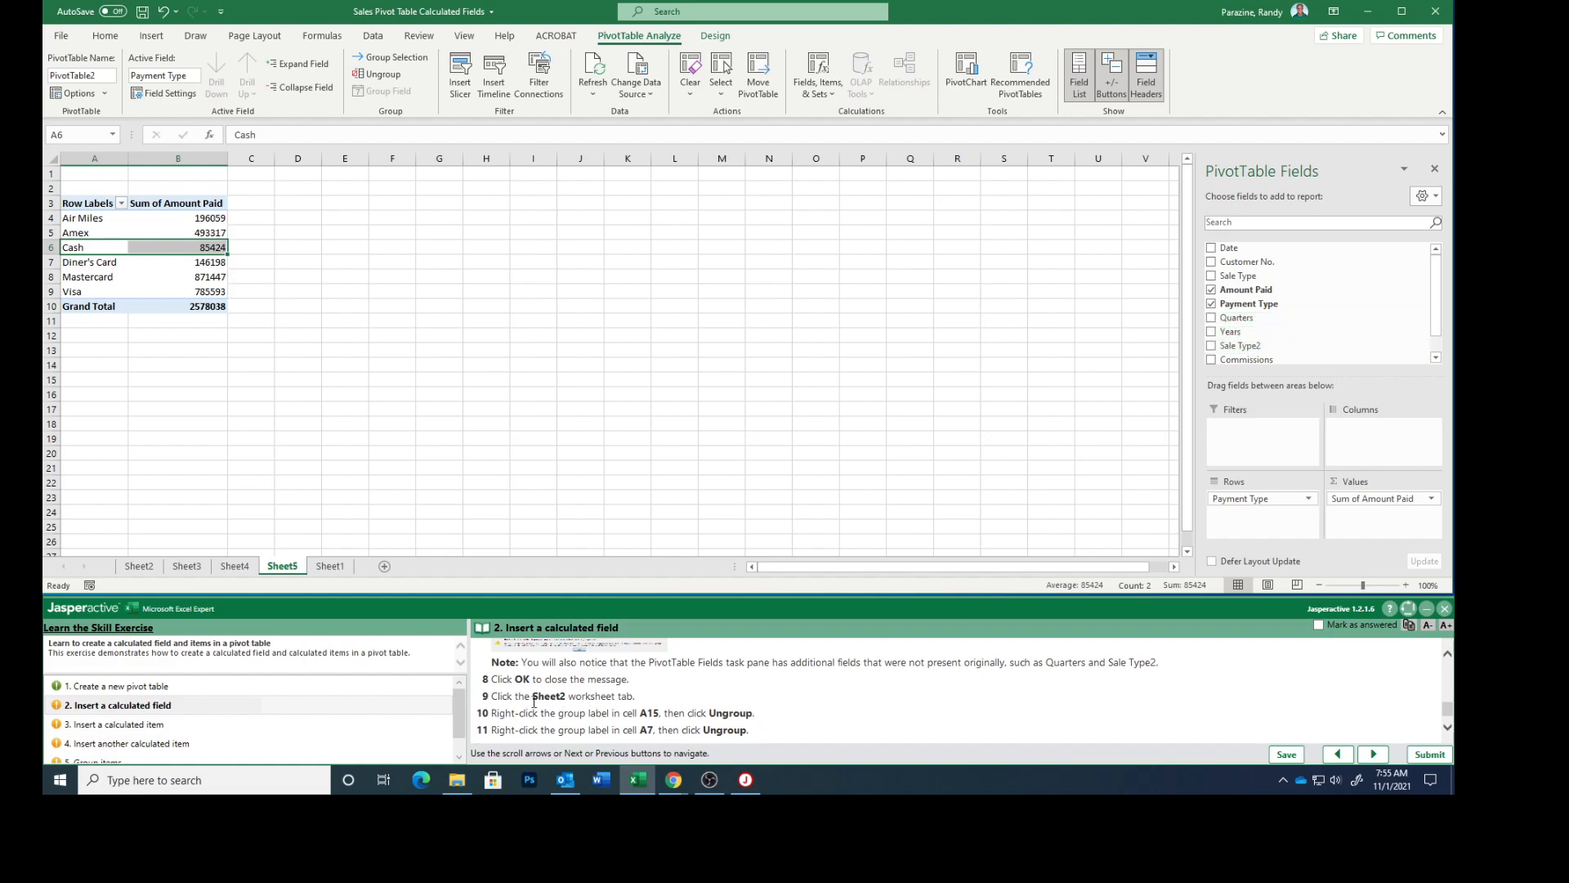
Step: Ungroup the Multiple Booking group in A15 and the Single Booking group in A7 of the Sheet2 pivot table
{"action": "left_click", "coordinate": [137, 567]}
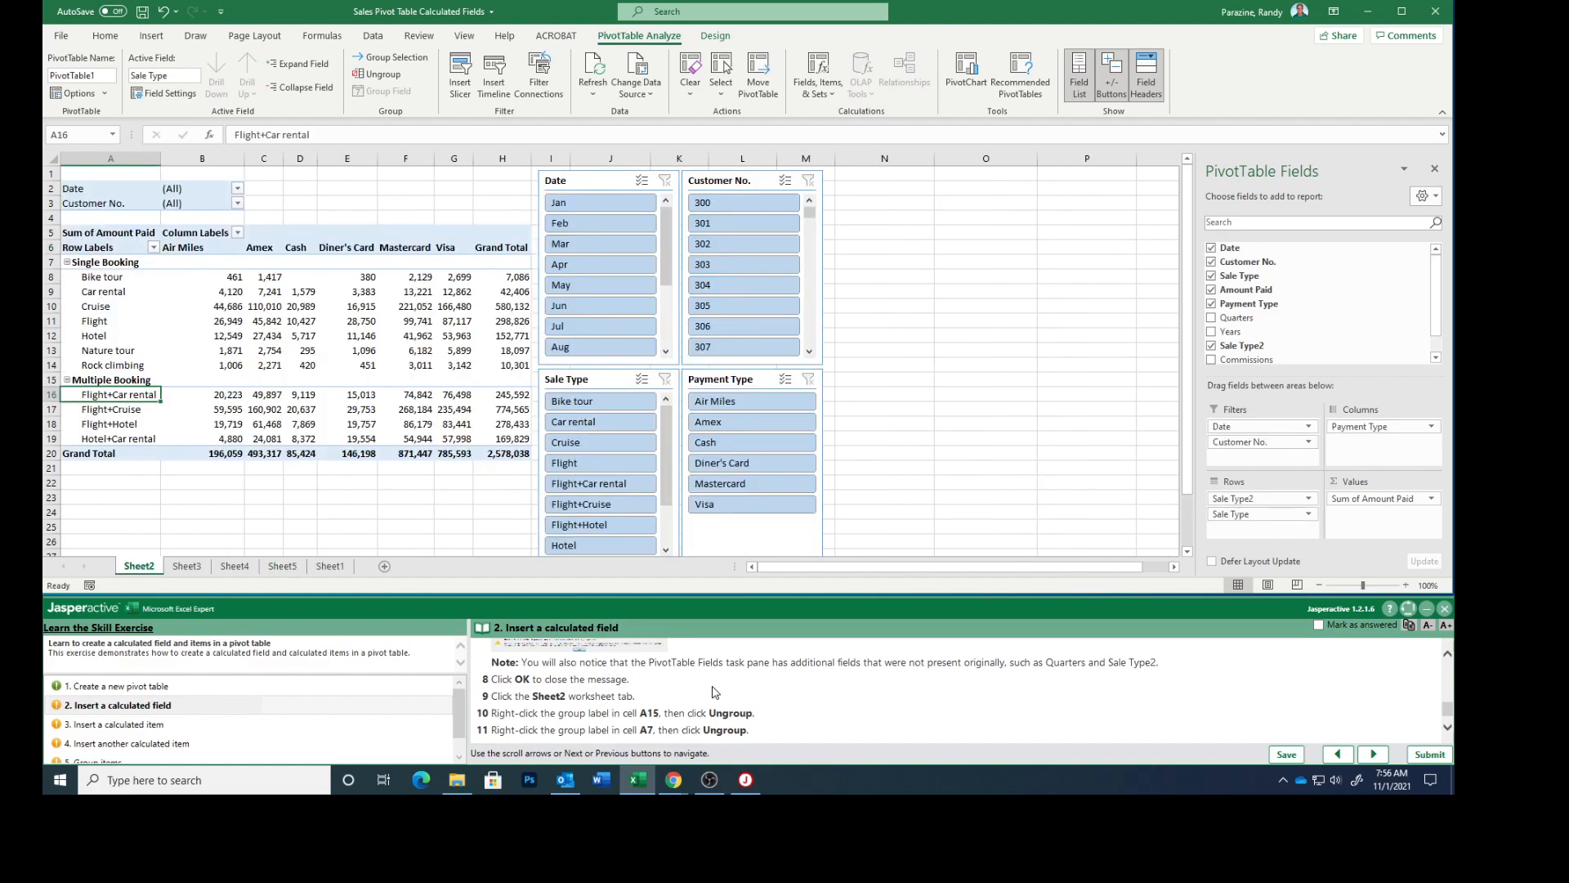
{"action": "scroll", "coordinate": [712, 692], "scroll_direction": "down", "scroll_amount": 1}
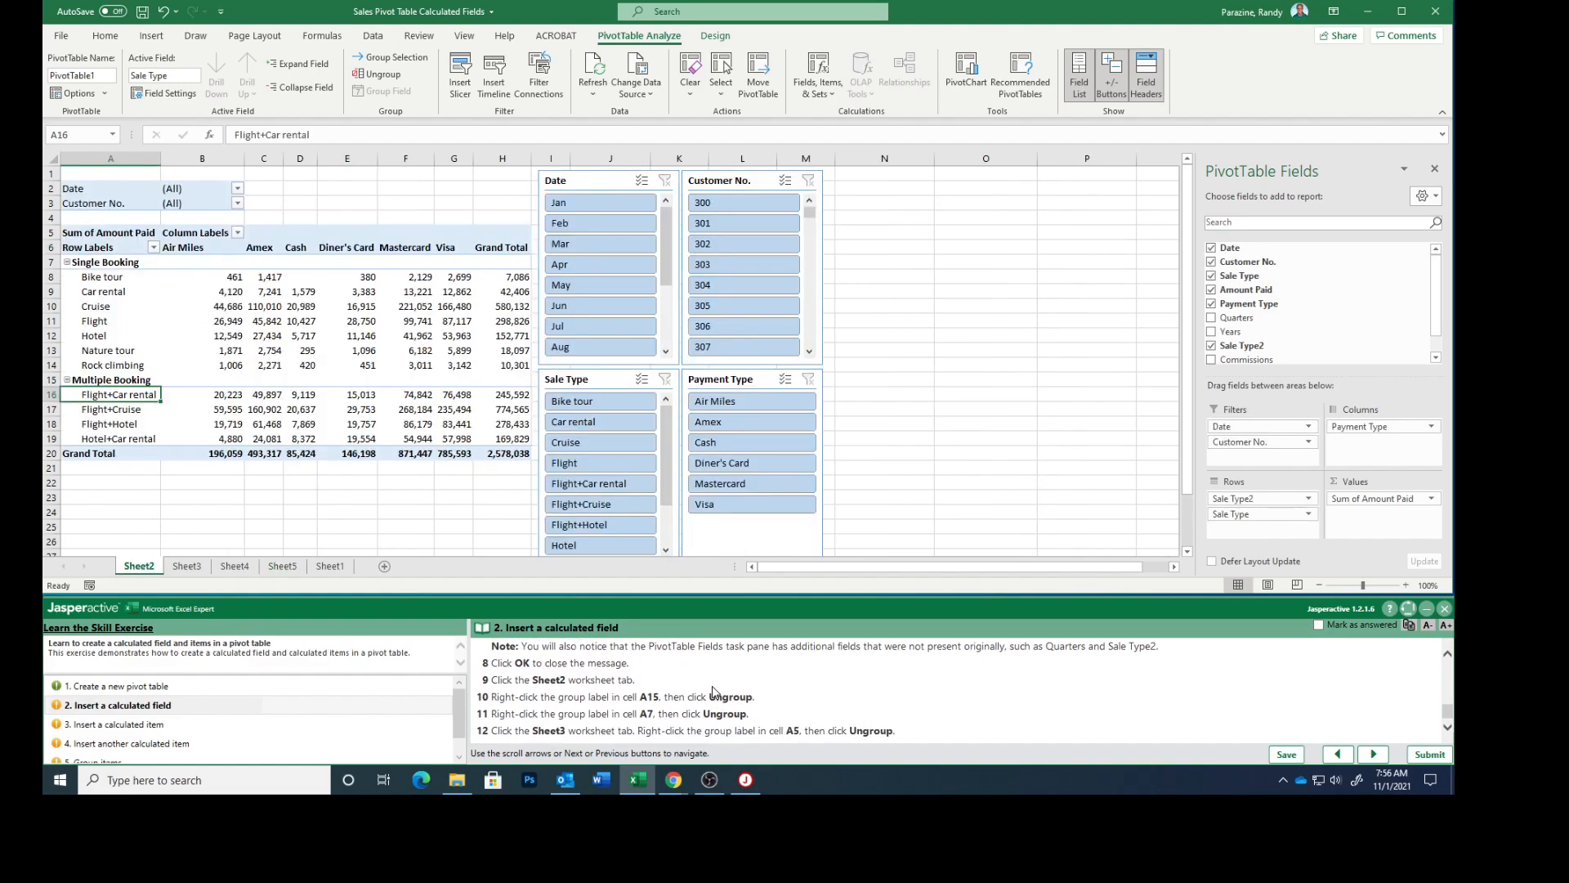
{"action": "right_click", "coordinate": [100, 381]}
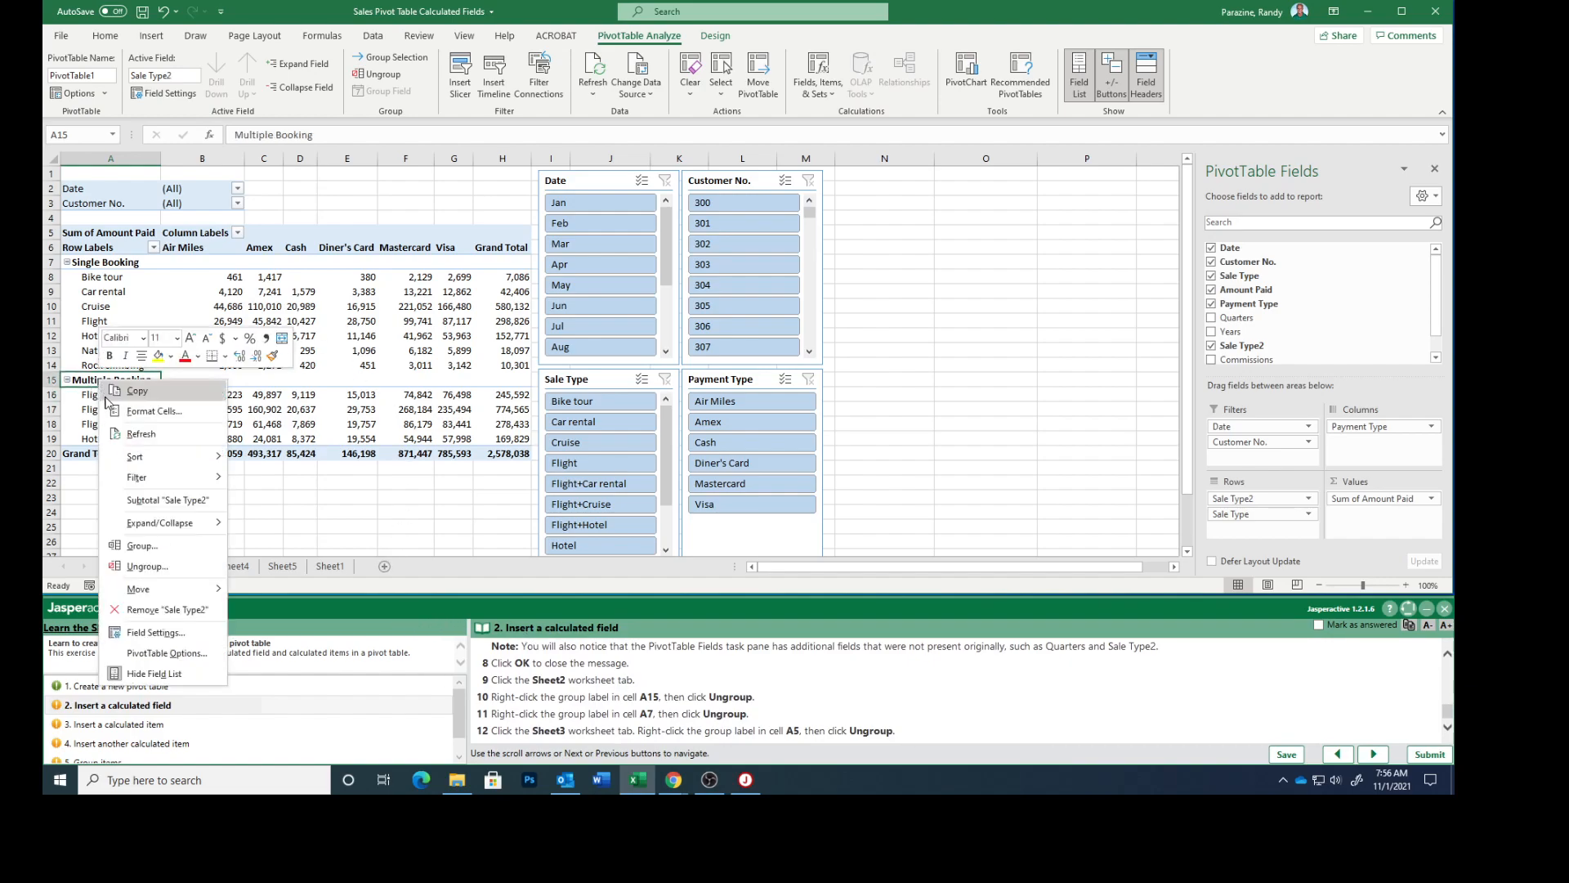
{"action": "left_click", "coordinate": [136, 568]}
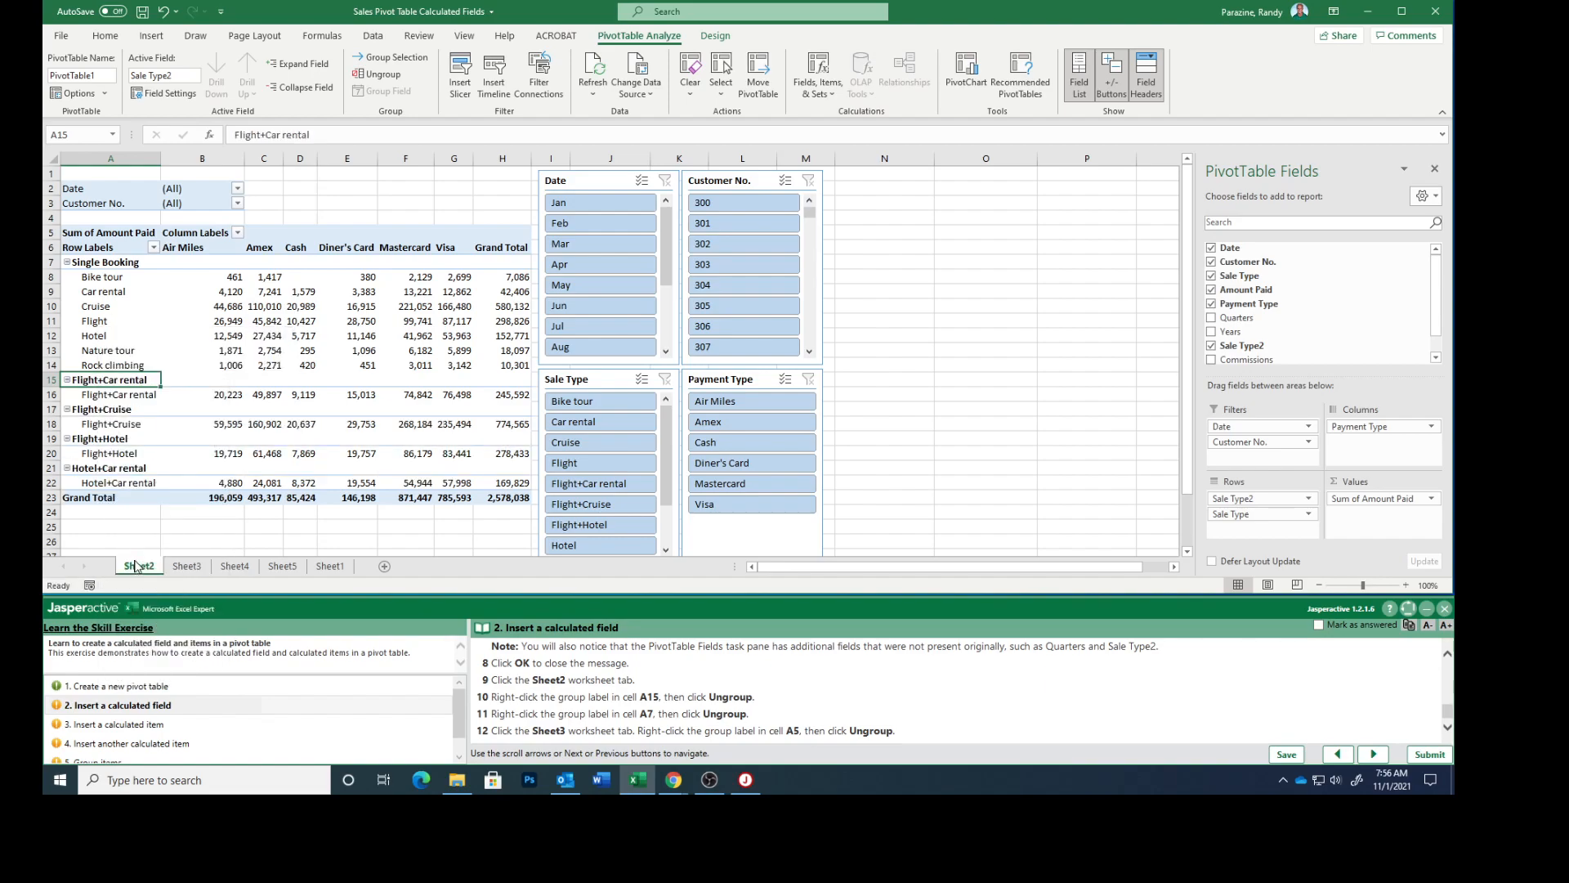
{"action": "right_click", "coordinate": [96, 264]}
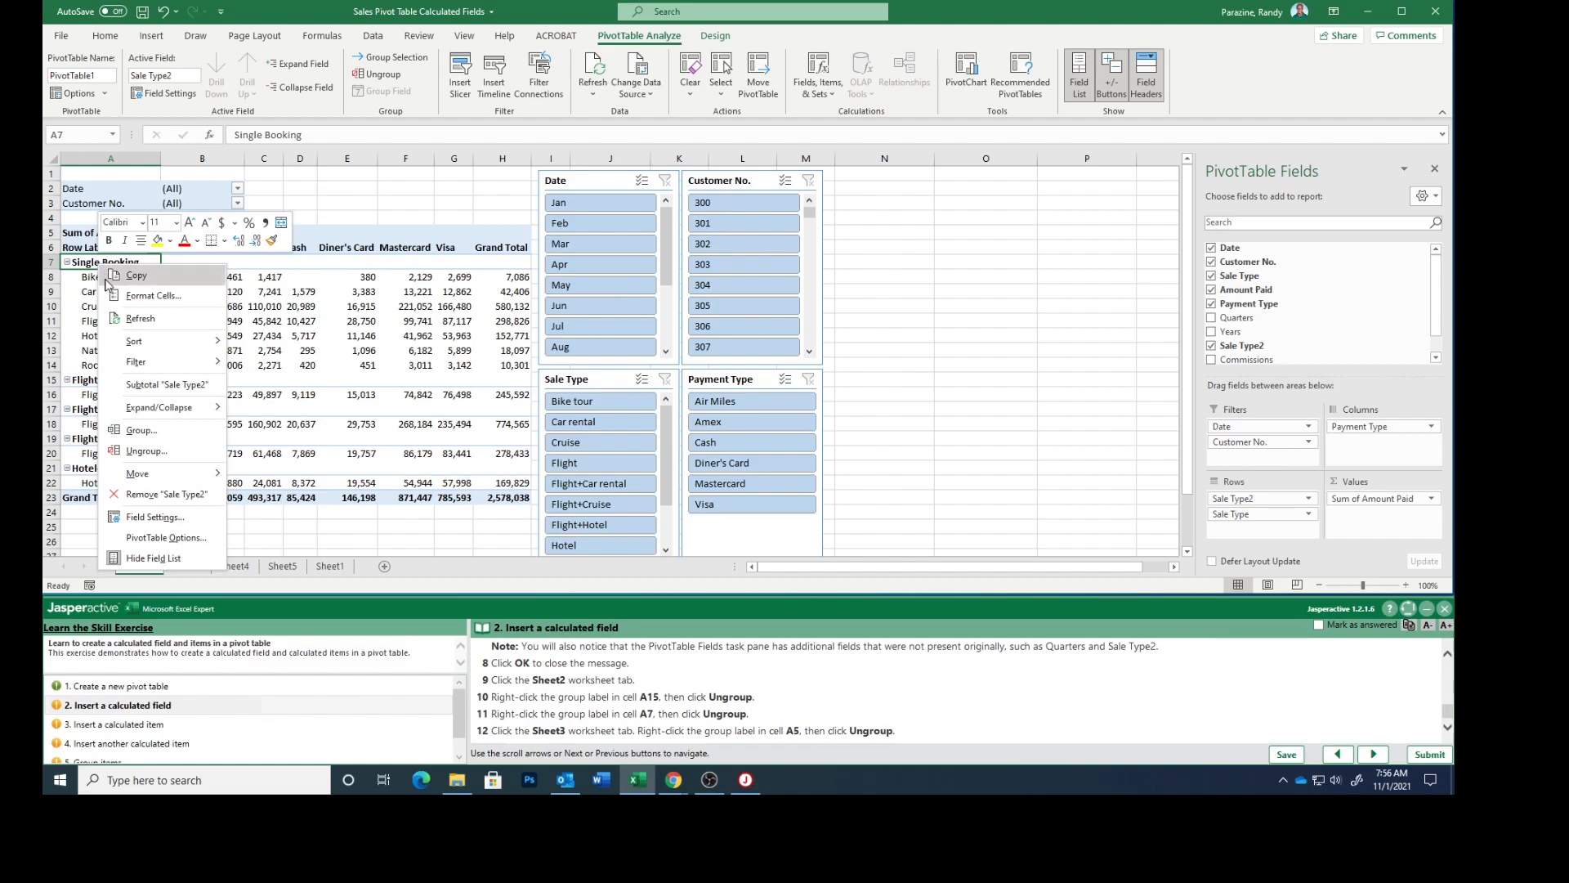
{"action": "left_click", "coordinate": [147, 452]}
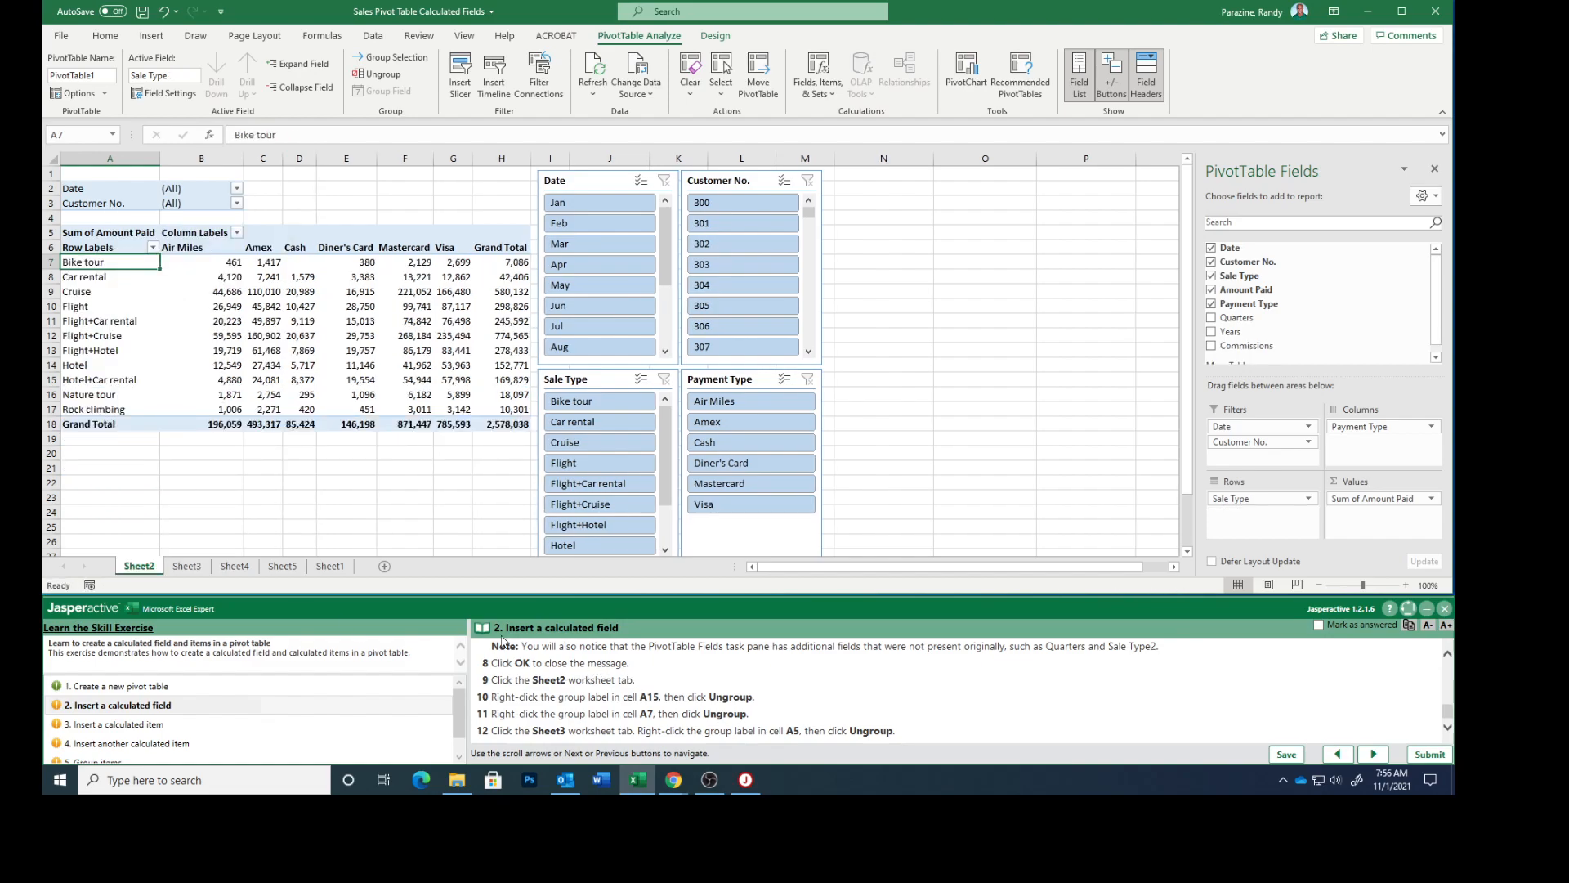
Step: Ungroup the dates in the Sheet3 pivot table from the 2020 group label in cell A5
{"action": "left_click", "coordinate": [187, 569]}
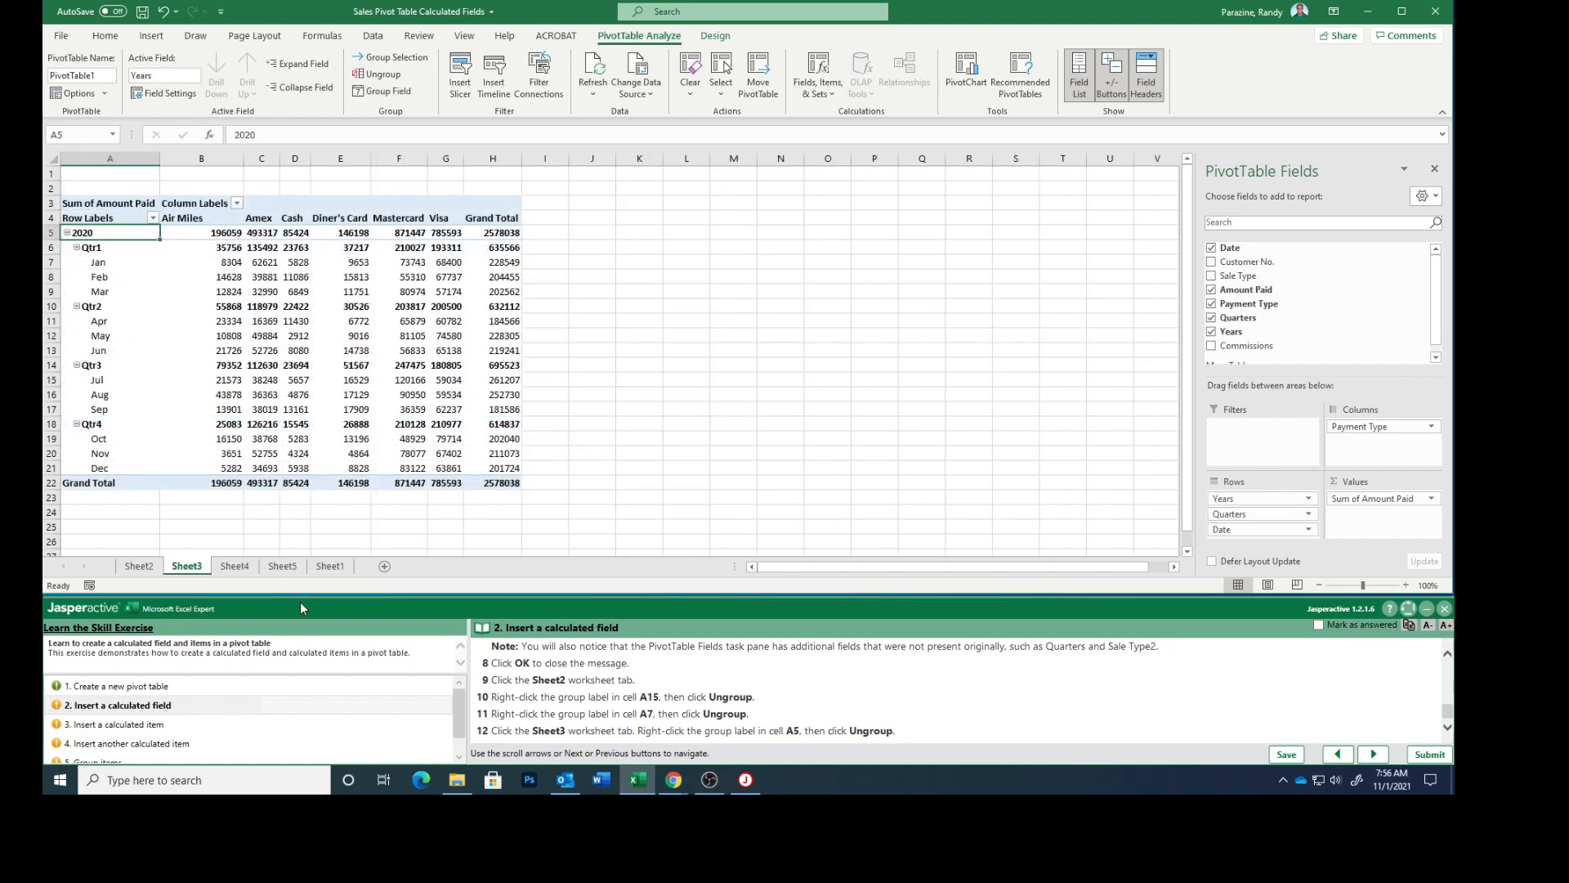
{"action": "right_click", "coordinate": [86, 233]}
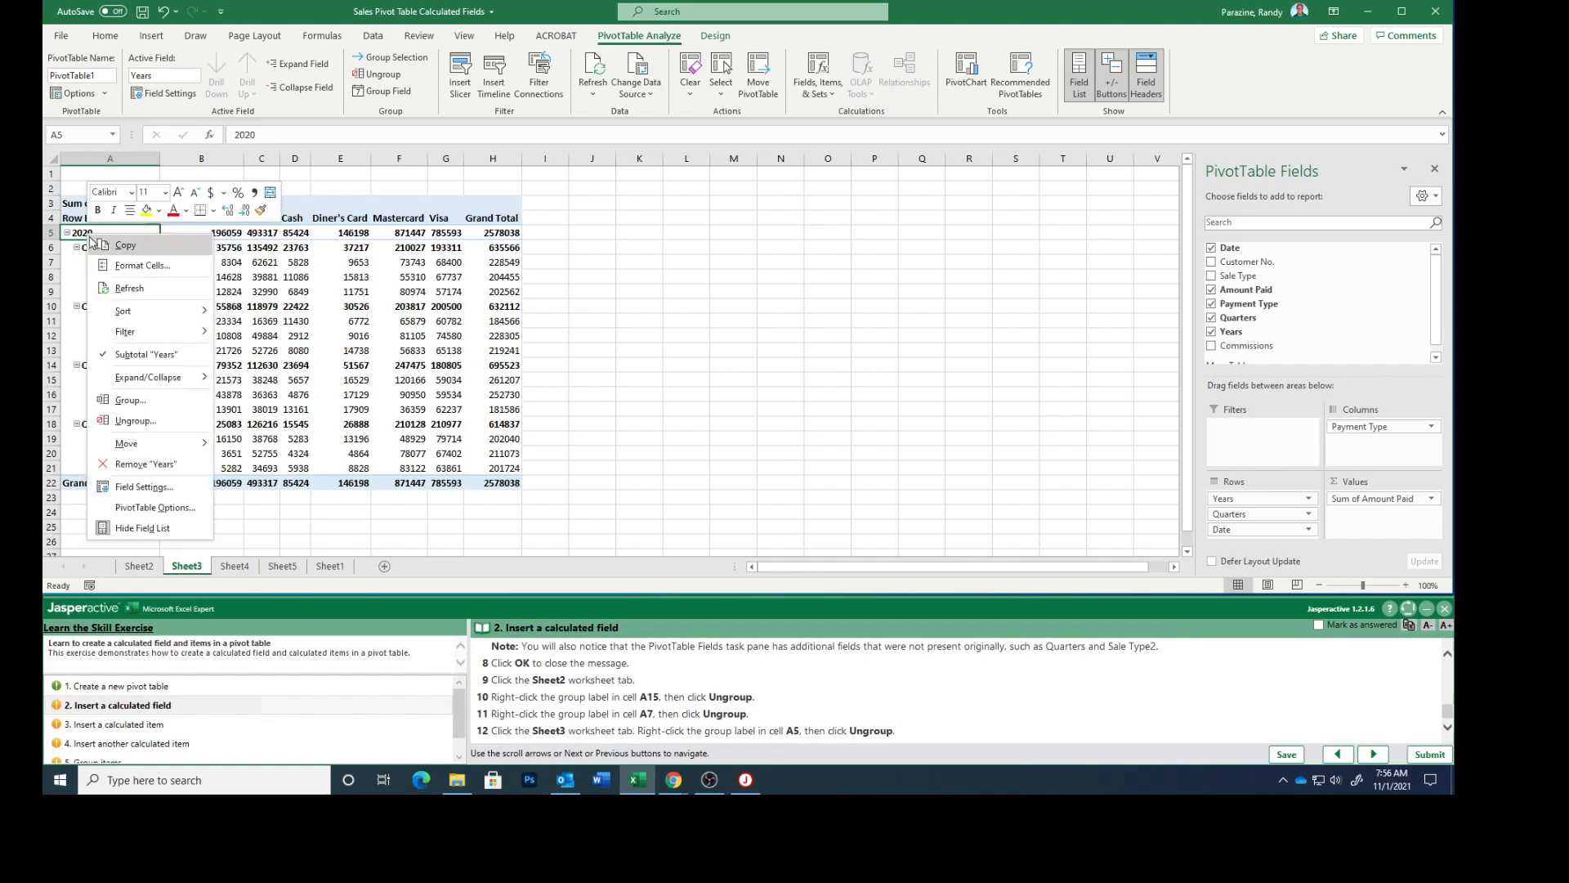
{"action": "left_click", "coordinate": [137, 426]}
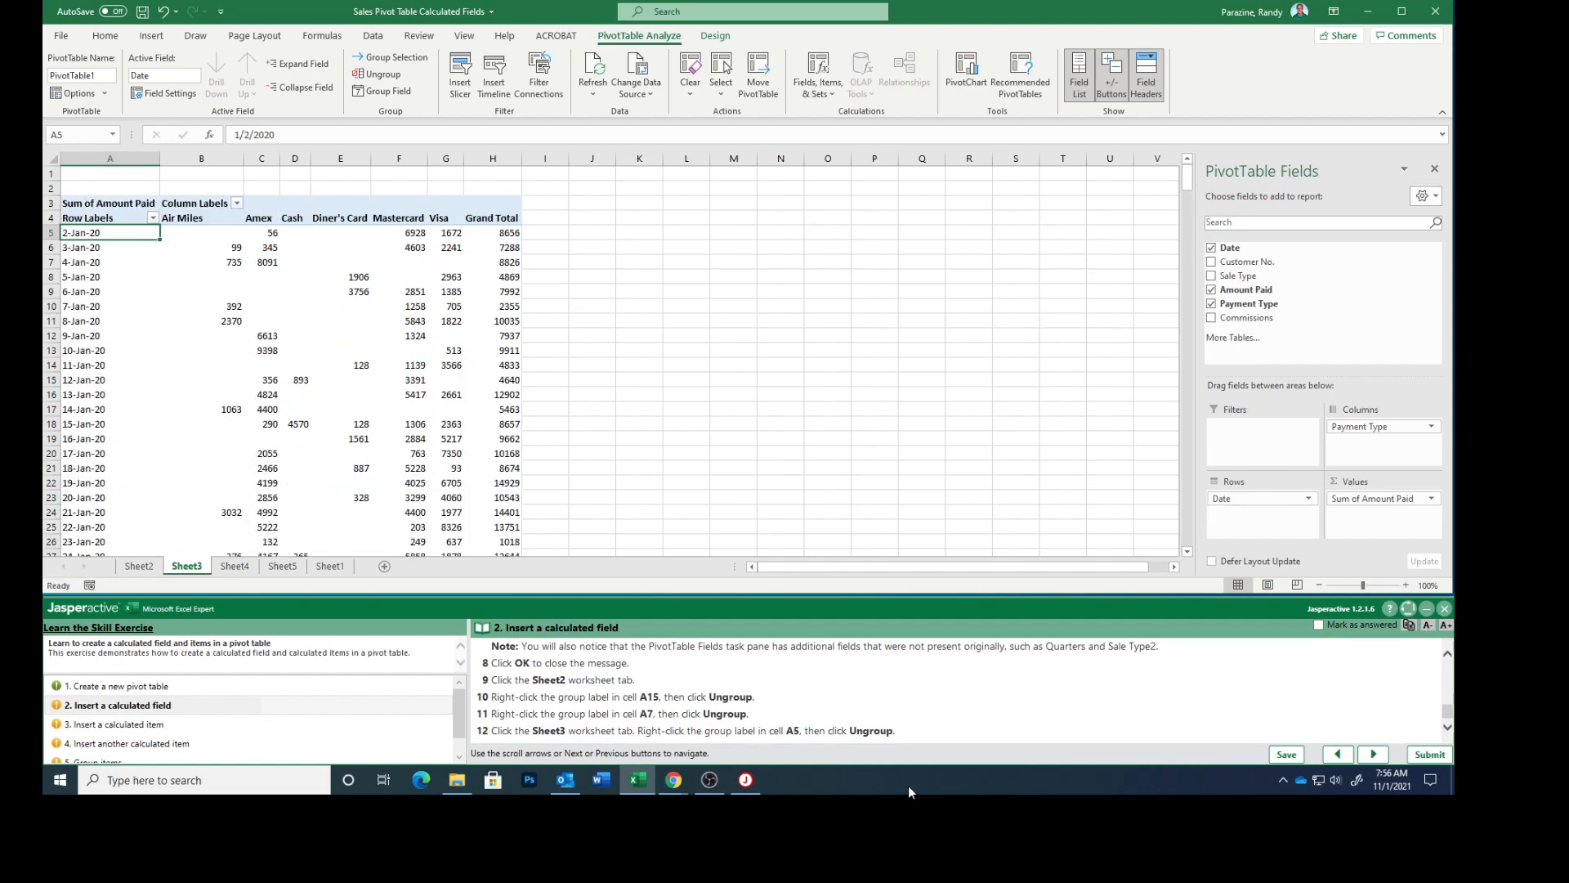
Step: Mark the Insert a calculated field task as answered and advance to task 3 of the exercise
{"action": "left_click", "coordinate": [1319, 626]}
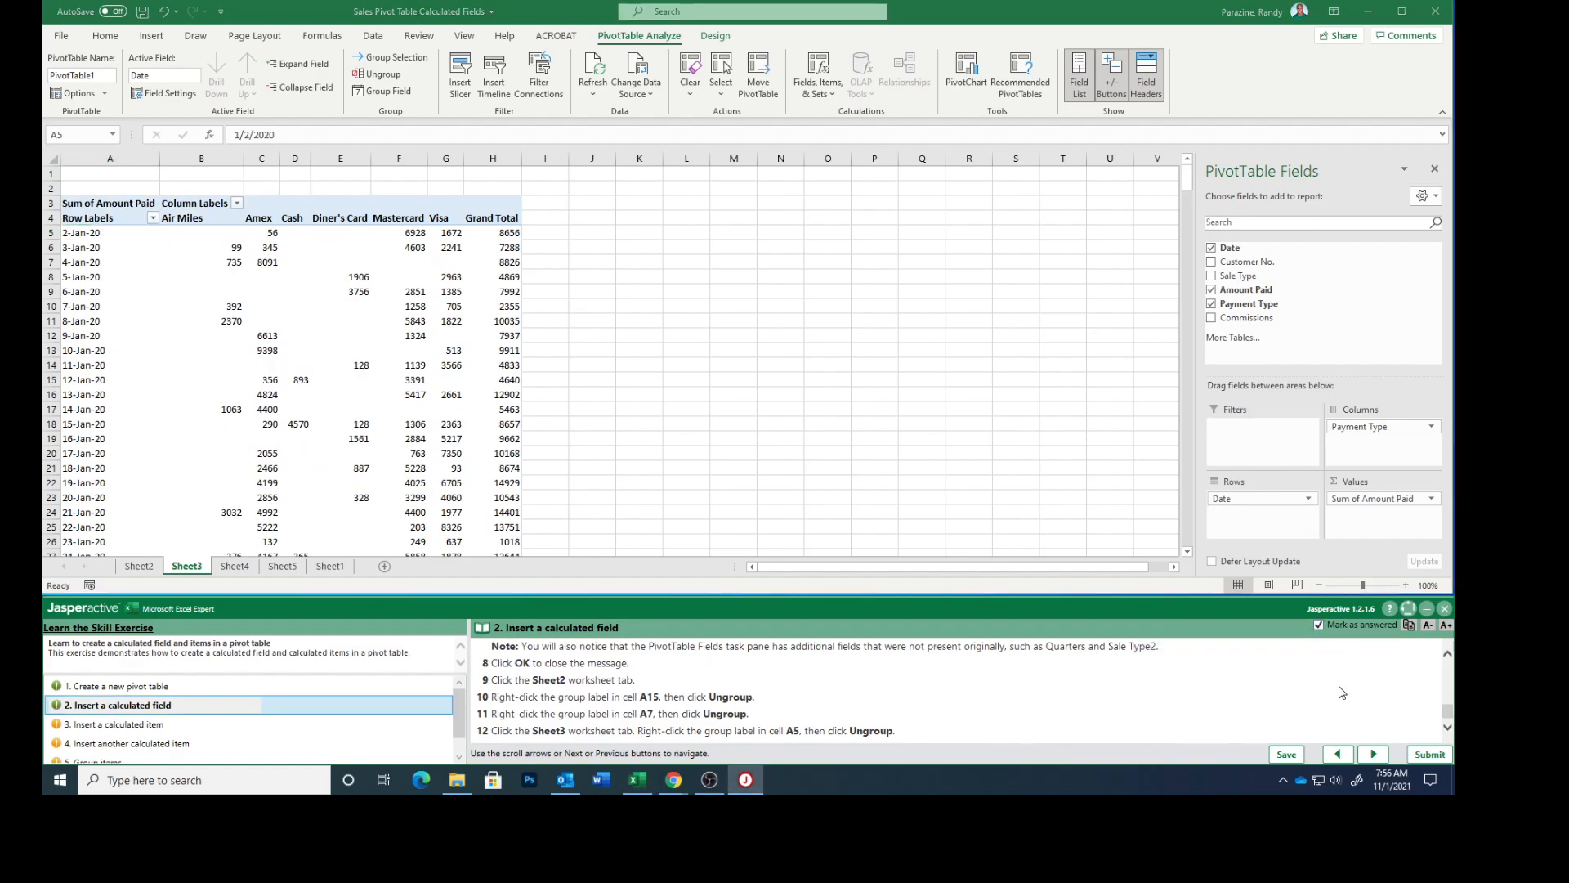
{"action": "left_click", "coordinate": [1373, 755]}
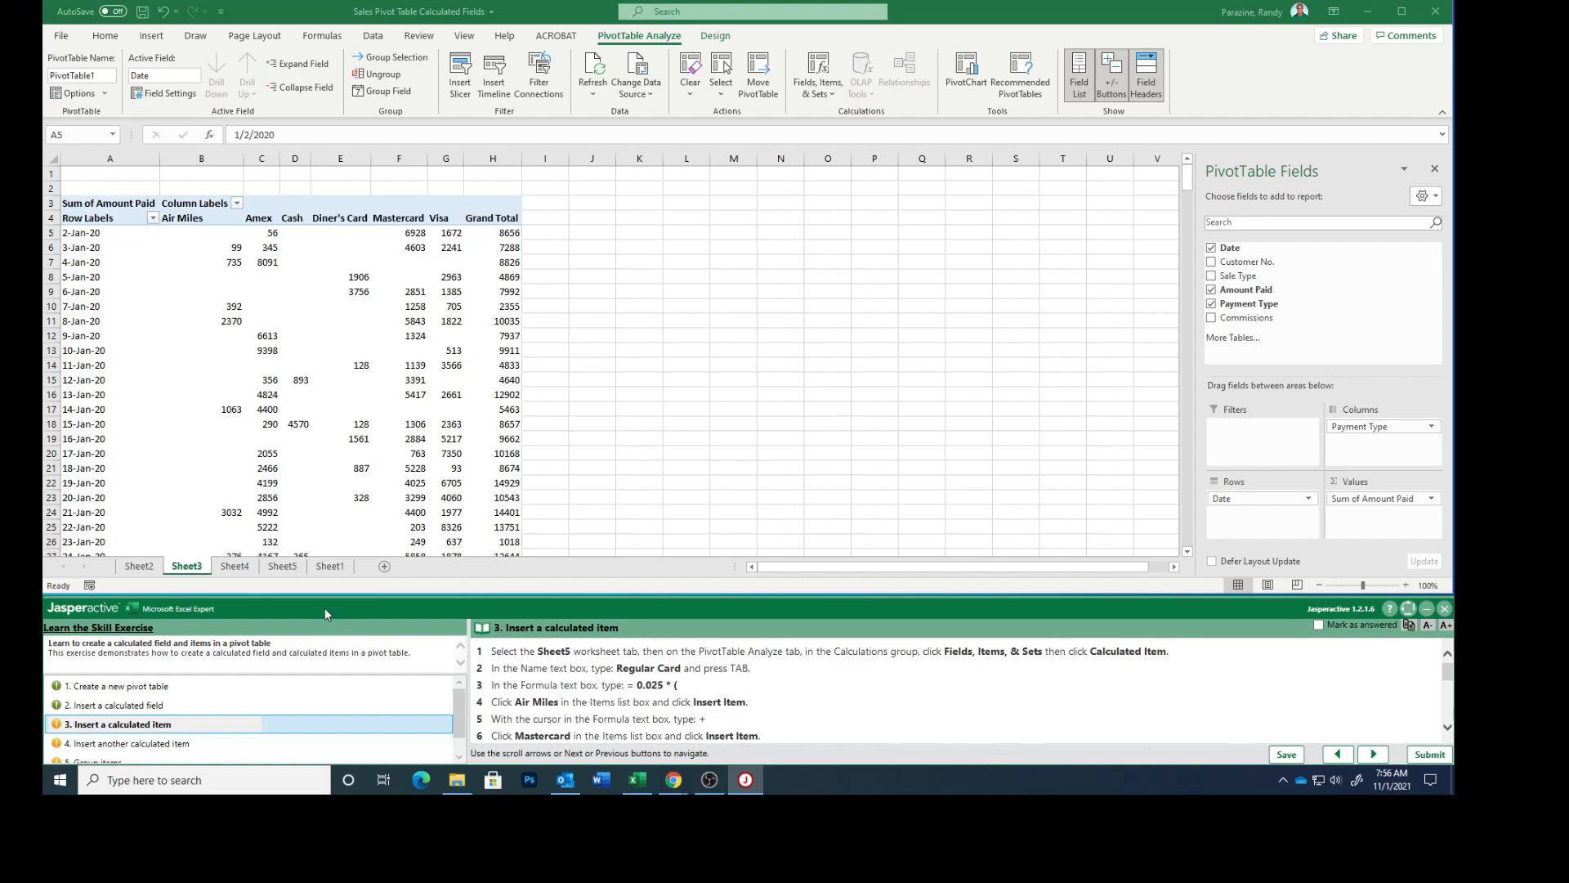
Step: Start a calculated item named Regular Card in the Sheet5 pivot table, with its formula beginning =0.025*('Air Miles'
{"action": "left_click", "coordinate": [281, 568]}
{"action": "left_click", "coordinate": [282, 566]}
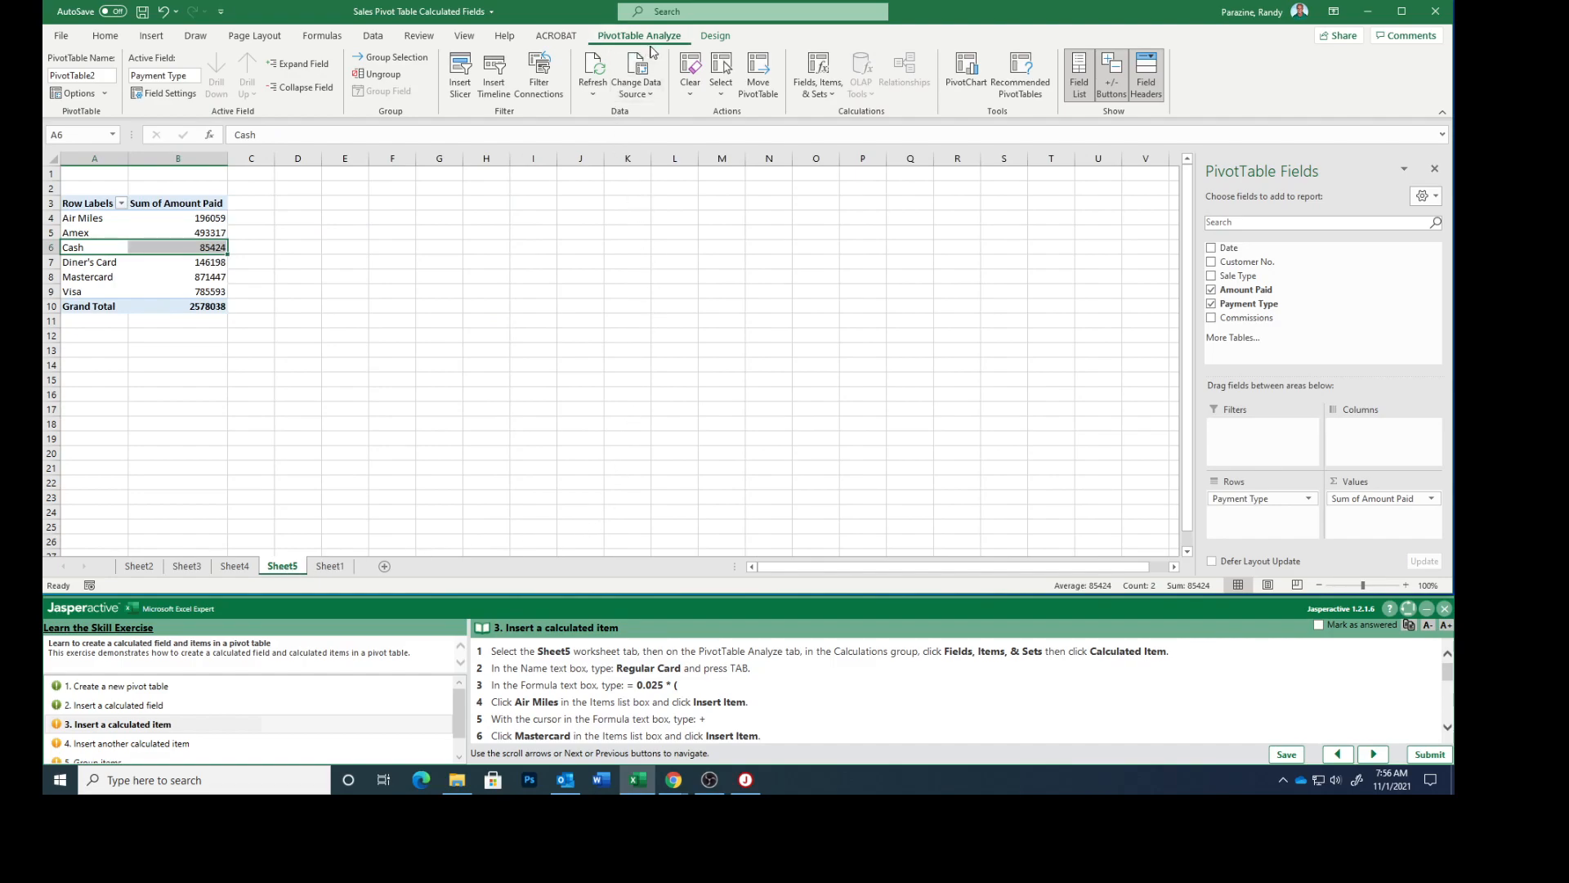
{"action": "left_click", "coordinate": [820, 80]}
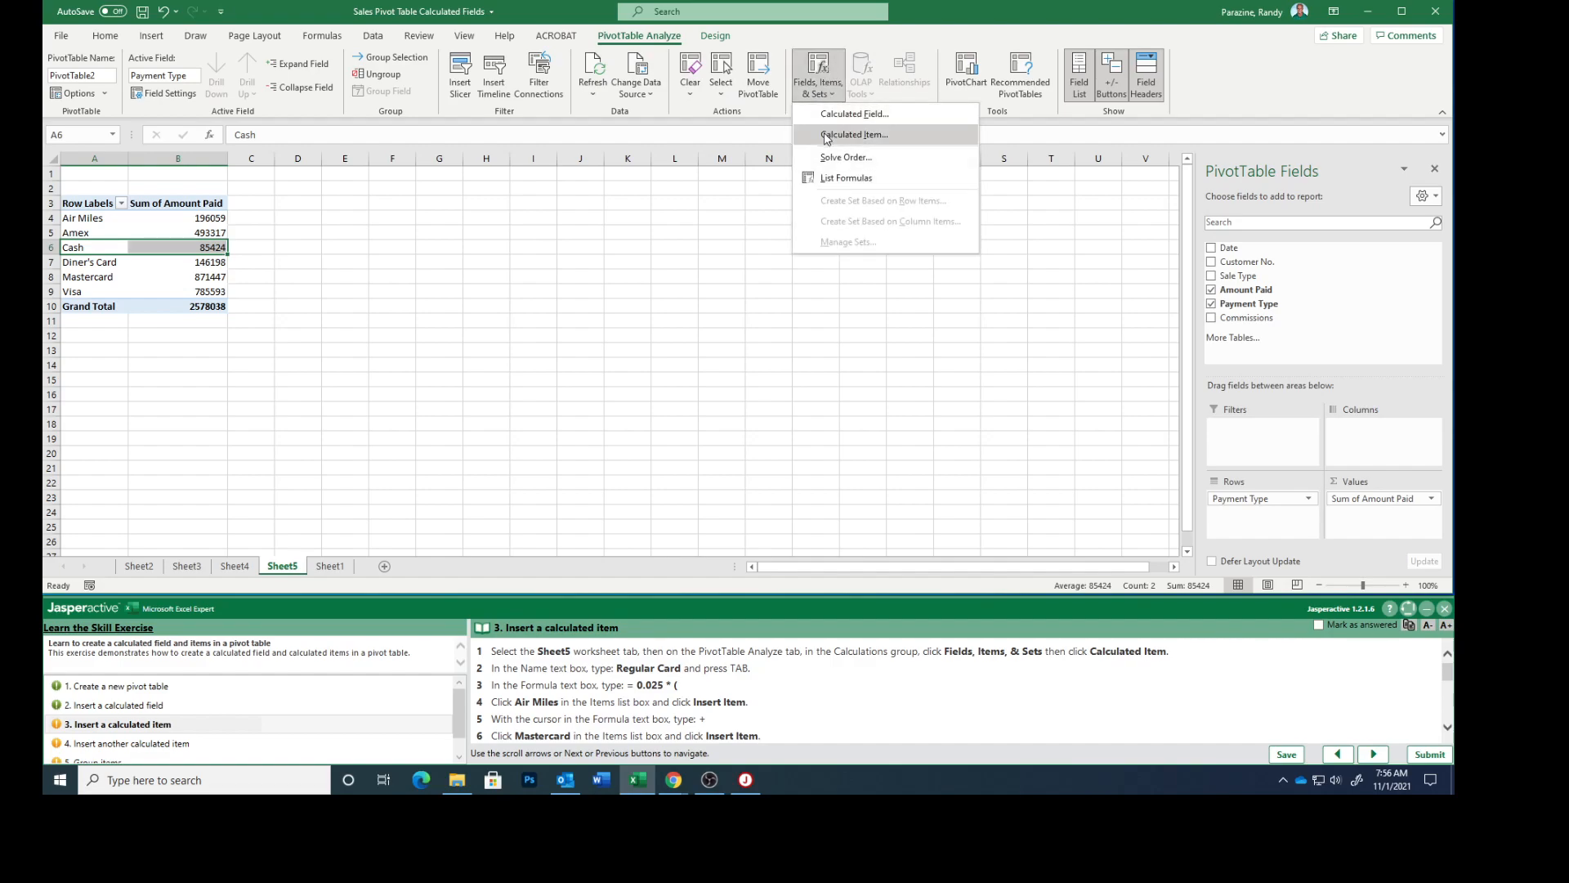
{"action": "left_click", "coordinate": [826, 136]}
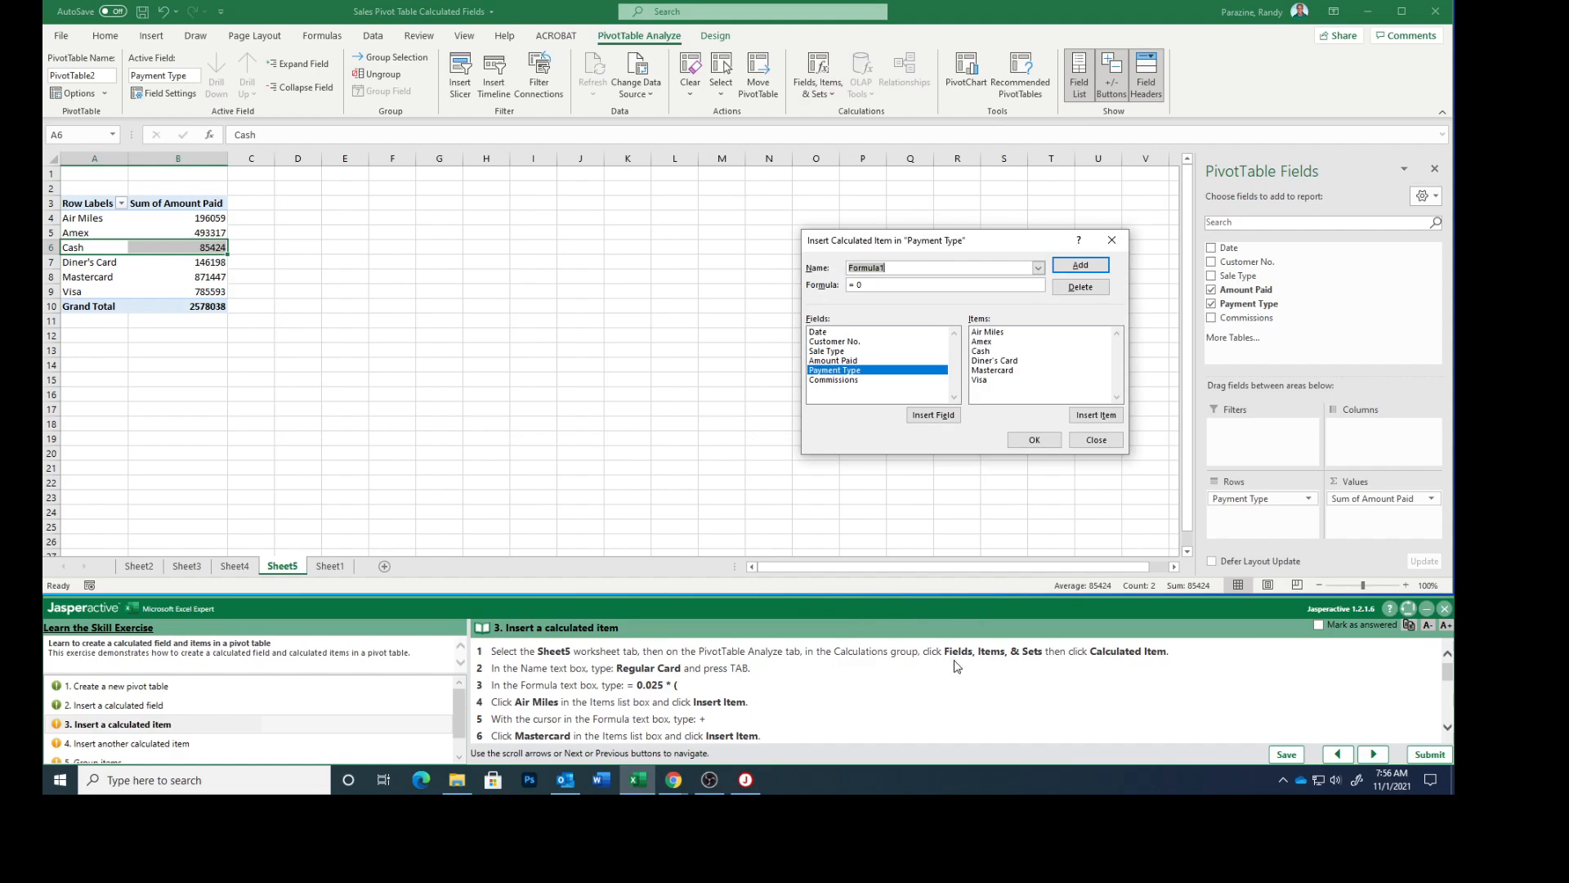
{"action": "type", "text": "Regular Card"}
{"action": "key", "text": "Tab"}
{"action": "type", "text": "="}
{"action": "type", "text": "("}
{"action": "left_click", "coordinate": [989, 332]}
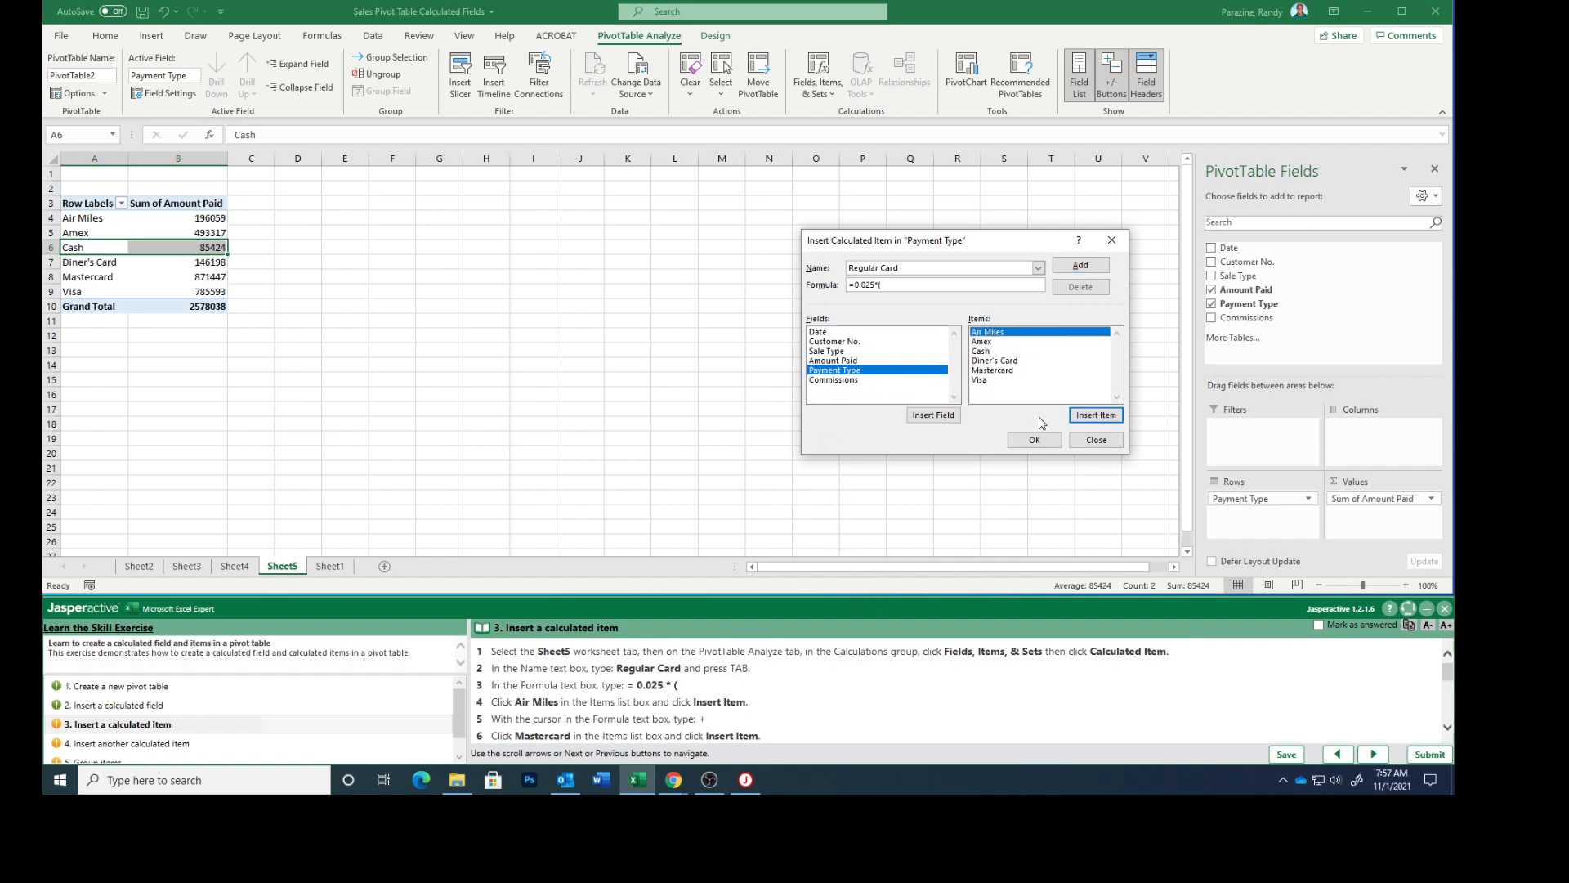
{"action": "left_click", "coordinate": [1092, 416]}
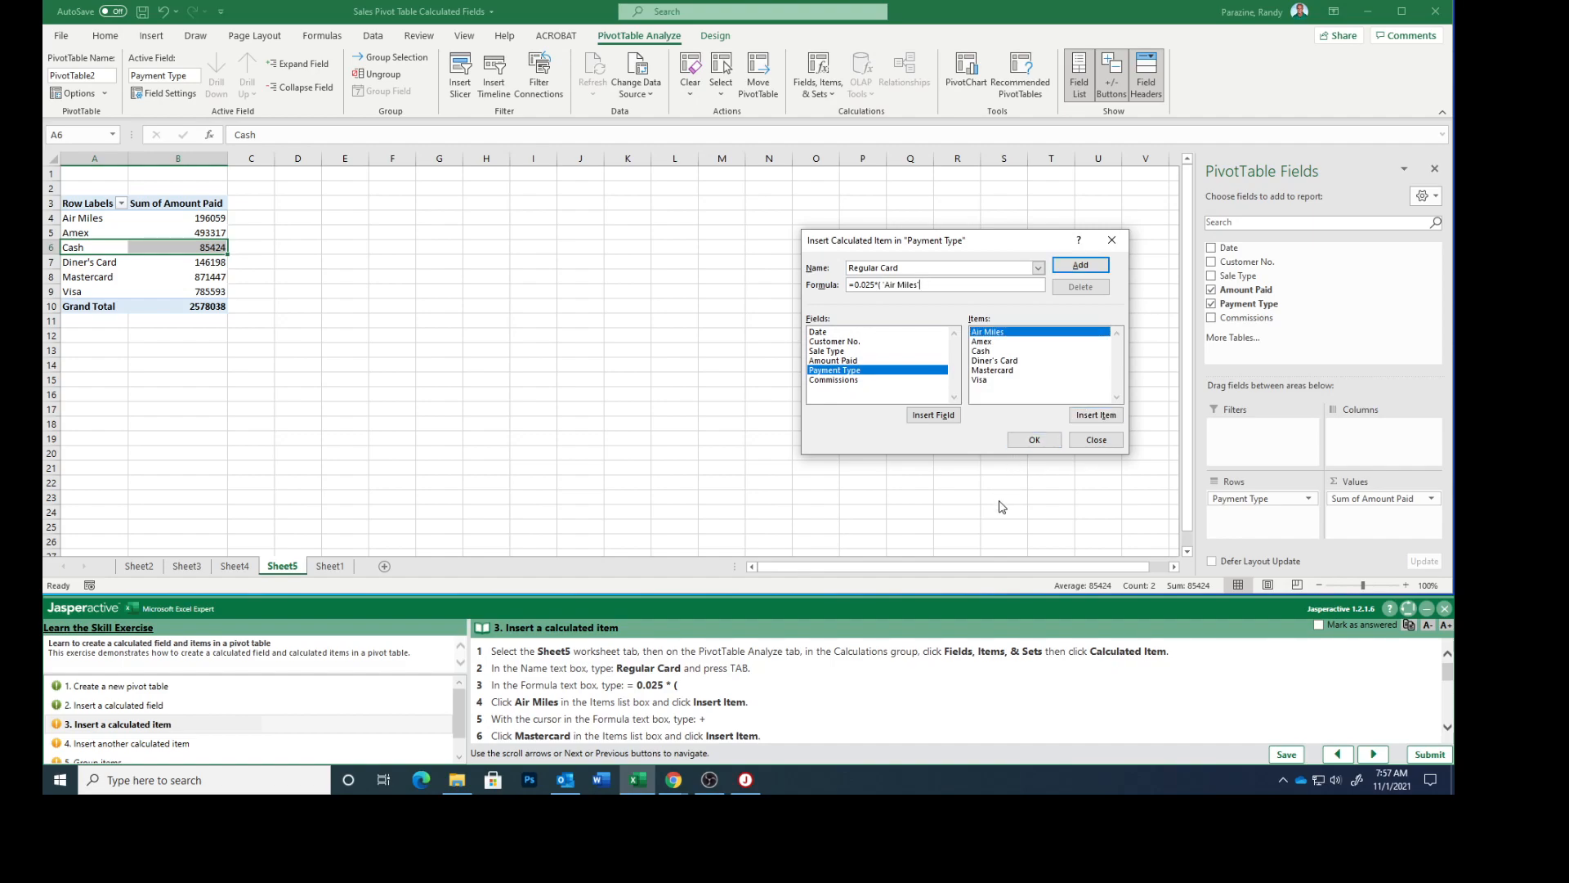
Step: Complete the Regular Card formula by adding the Mastercard and Visa items, close the parenthesis, and insert the calculated item
{"action": "type", "text": "+"}
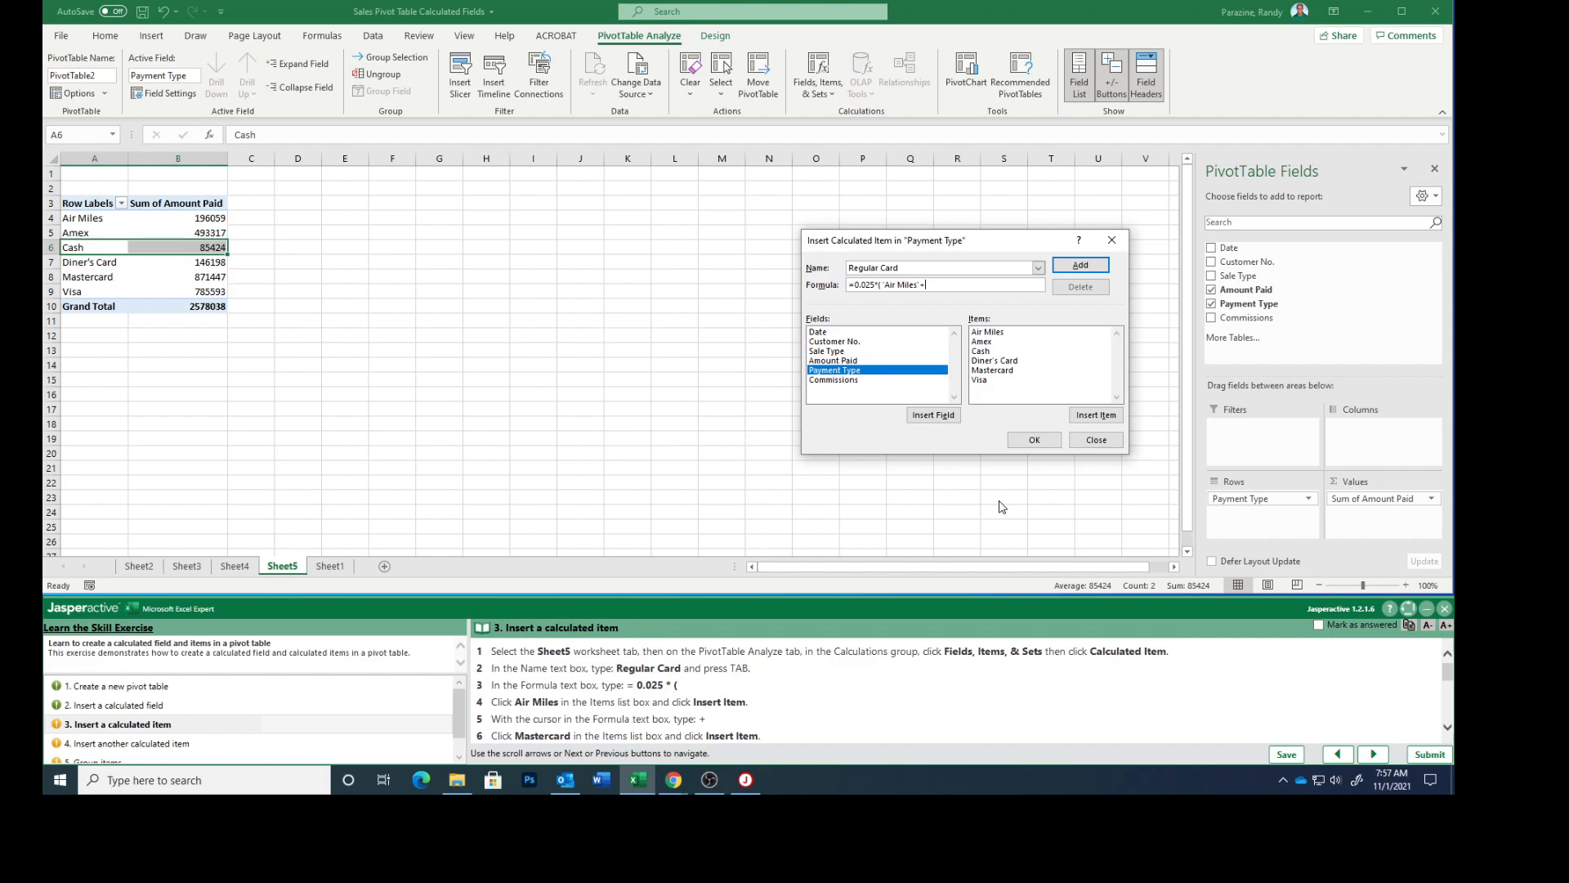
{"action": "left_click", "coordinate": [1007, 372]}
{"action": "scroll", "coordinate": [853, 680], "scroll_direction": "down", "scroll_amount": 2}
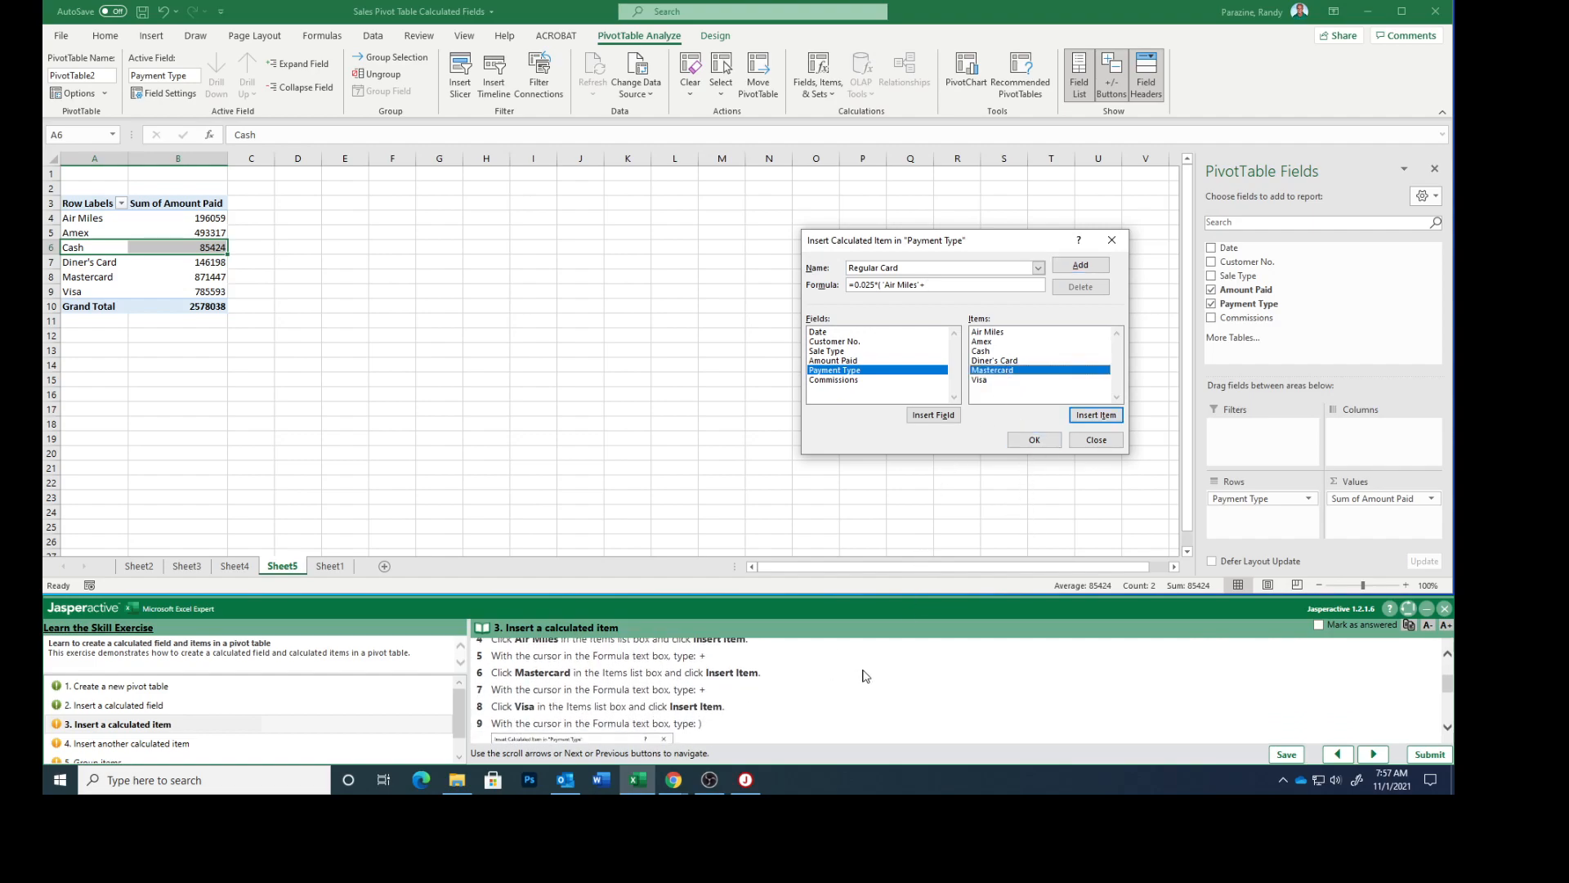
{"action": "left_click", "coordinate": [1096, 415]}
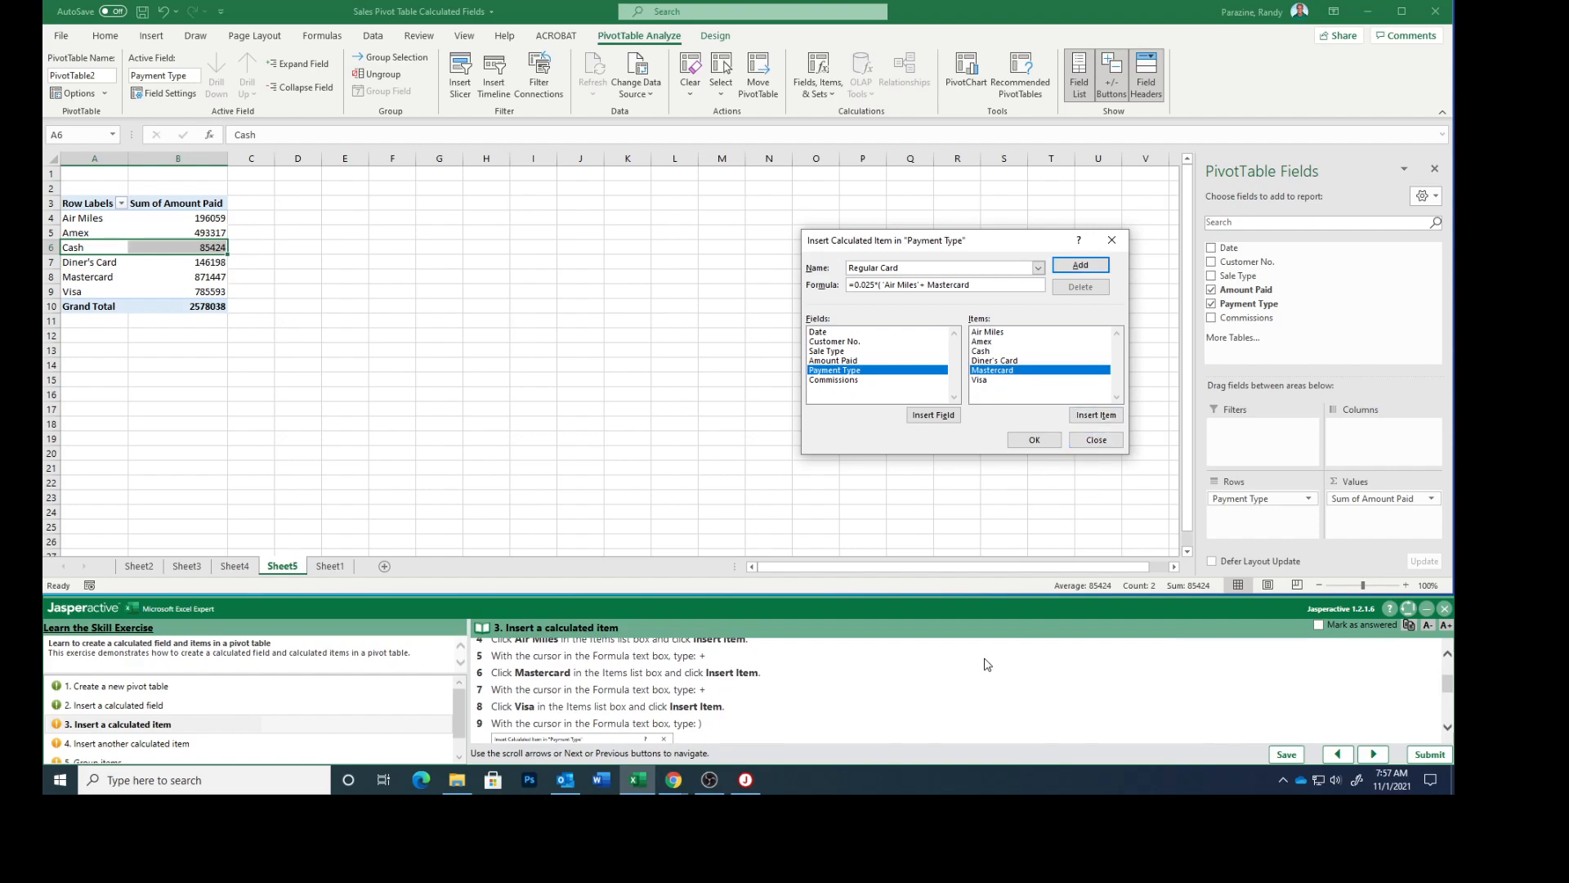
{"action": "type", "text": "+"}
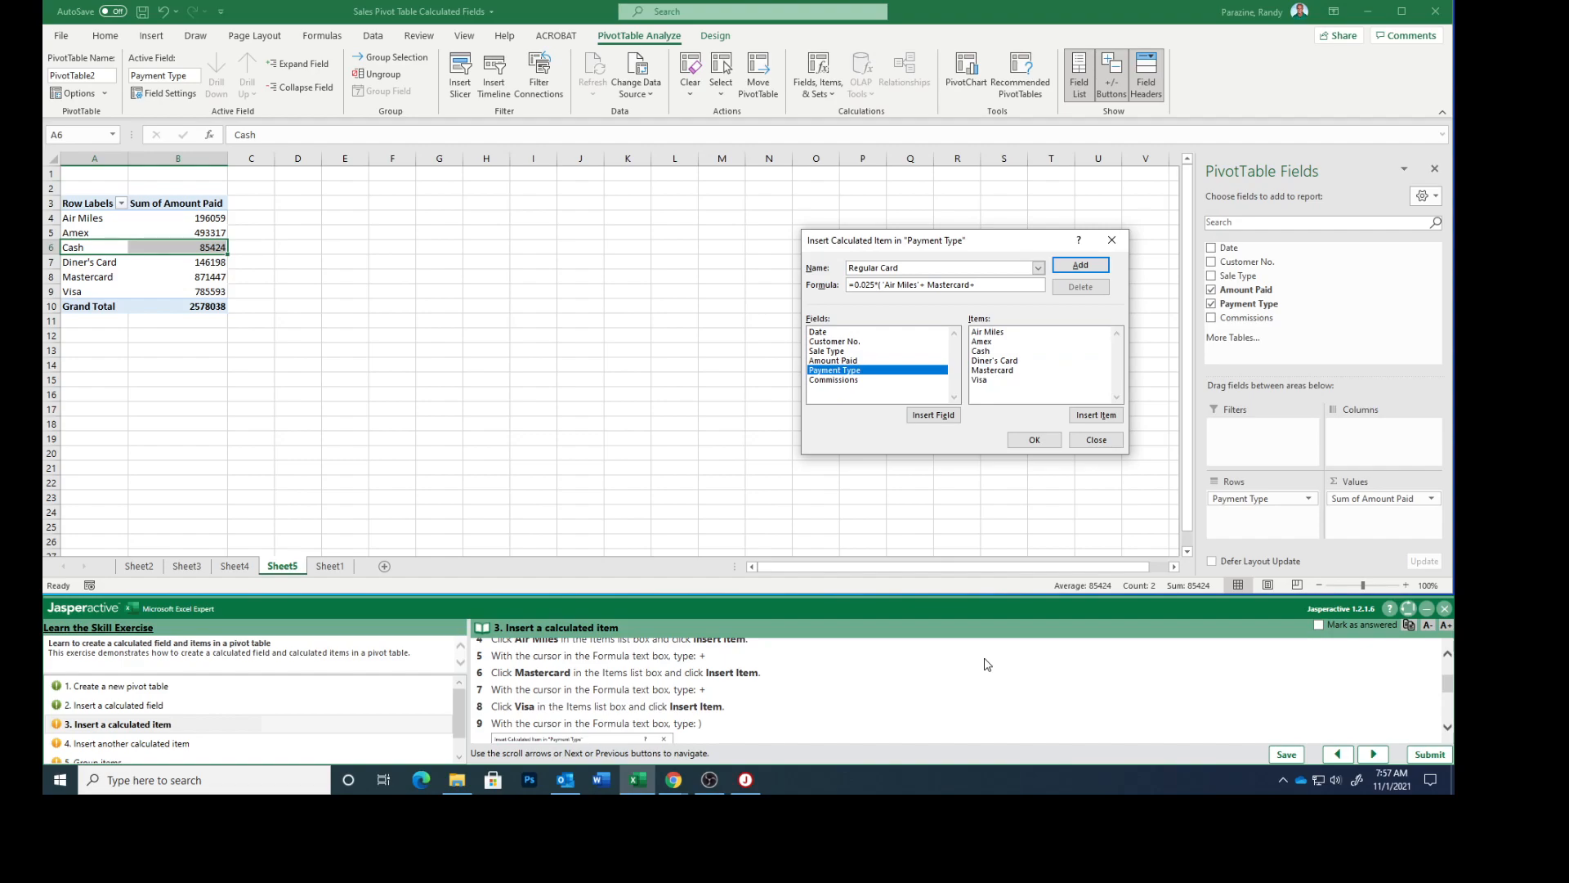
{"action": "left_click", "coordinate": [979, 380]}
{"action": "left_click", "coordinate": [1081, 417]}
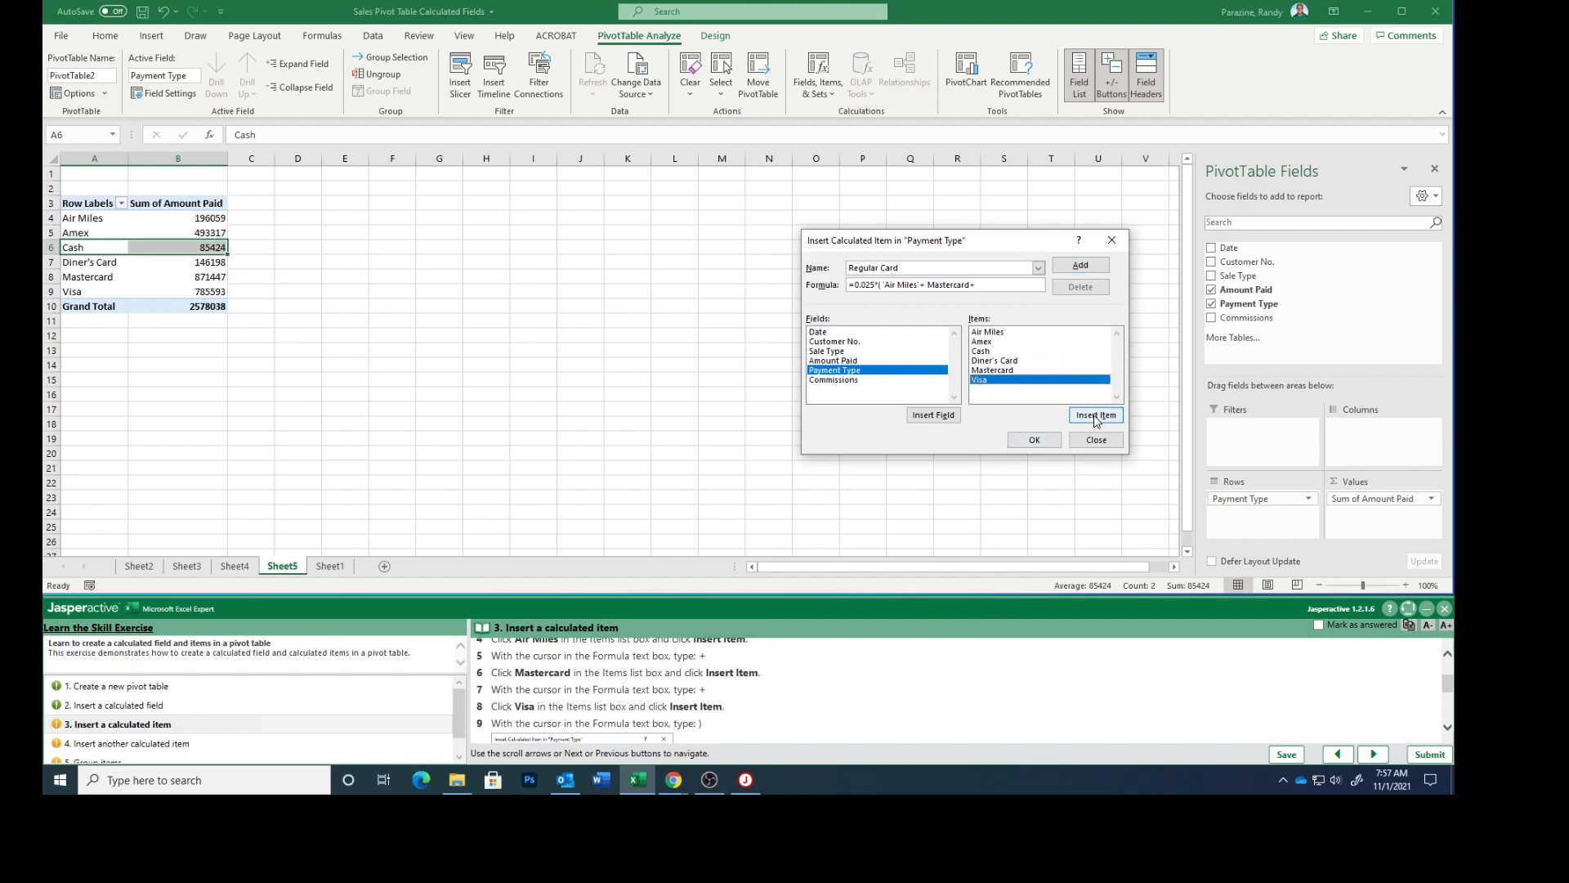
{"action": "scroll", "coordinate": [722, 712], "scroll_direction": "down", "scroll_amount": 1}
{"action": "scroll", "coordinate": [722, 711], "scroll_direction": "down", "scroll_amount": 1}
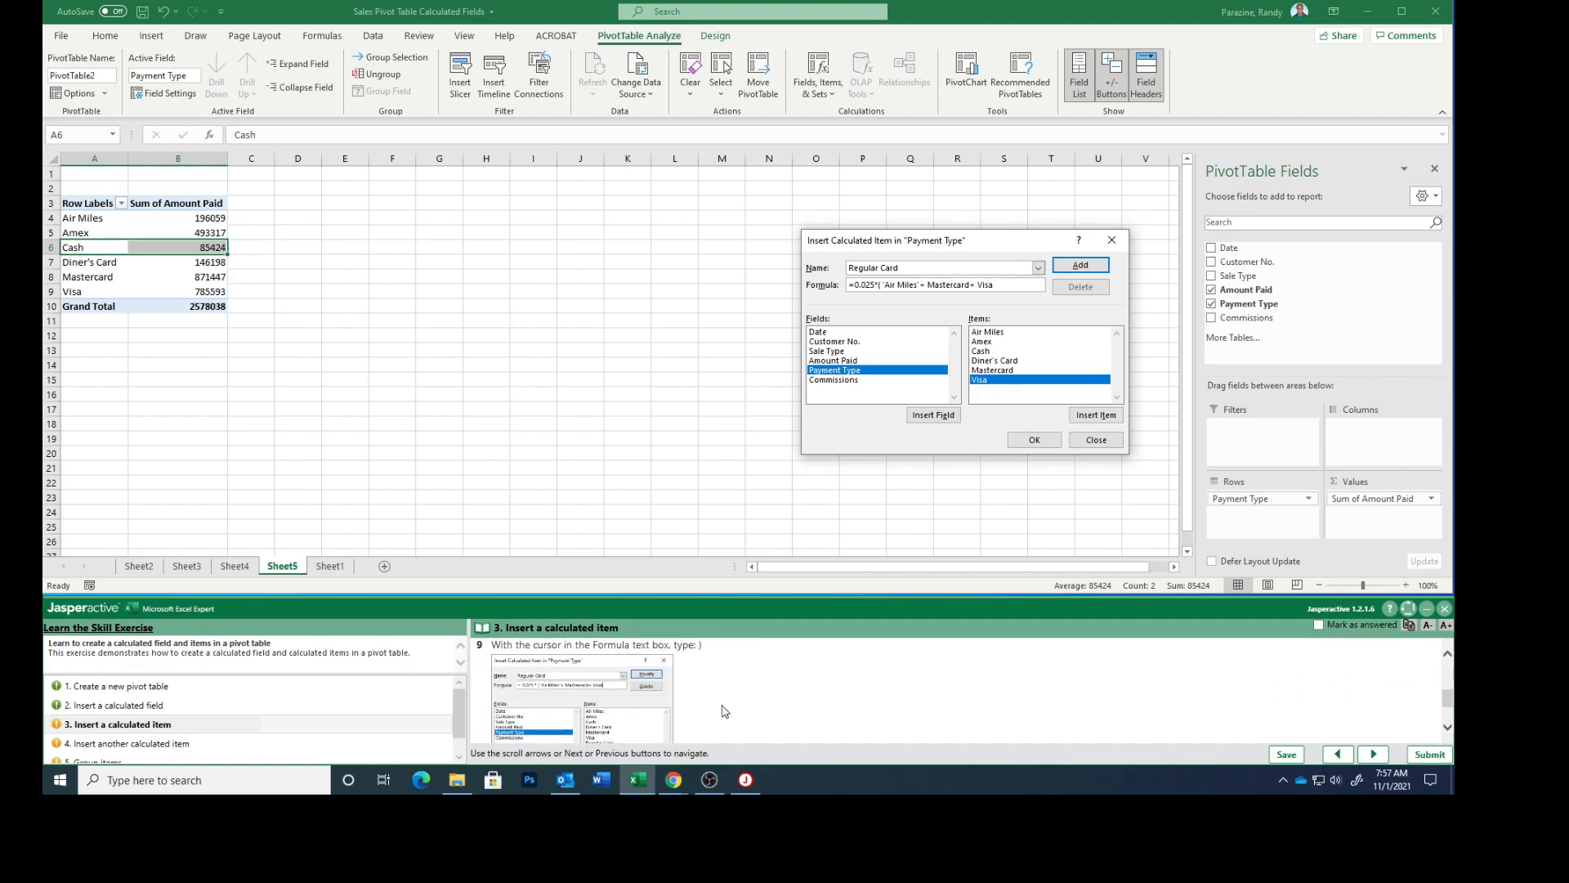
{"action": "type", "text": ")"}
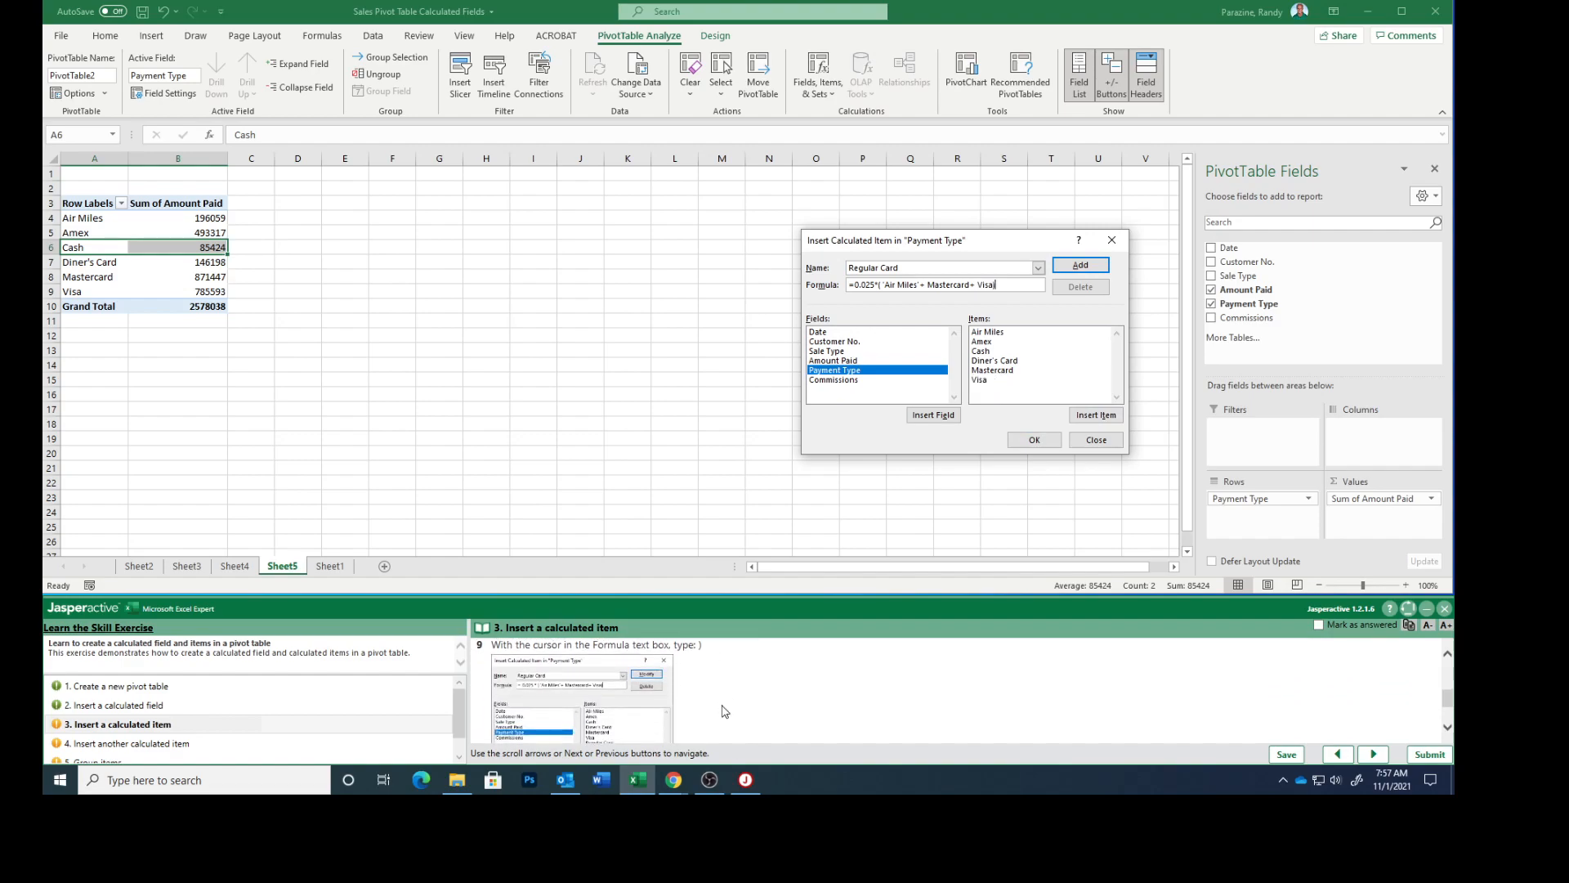
{"action": "scroll", "coordinate": [699, 705], "scroll_direction": "down", "scroll_amount": 3}
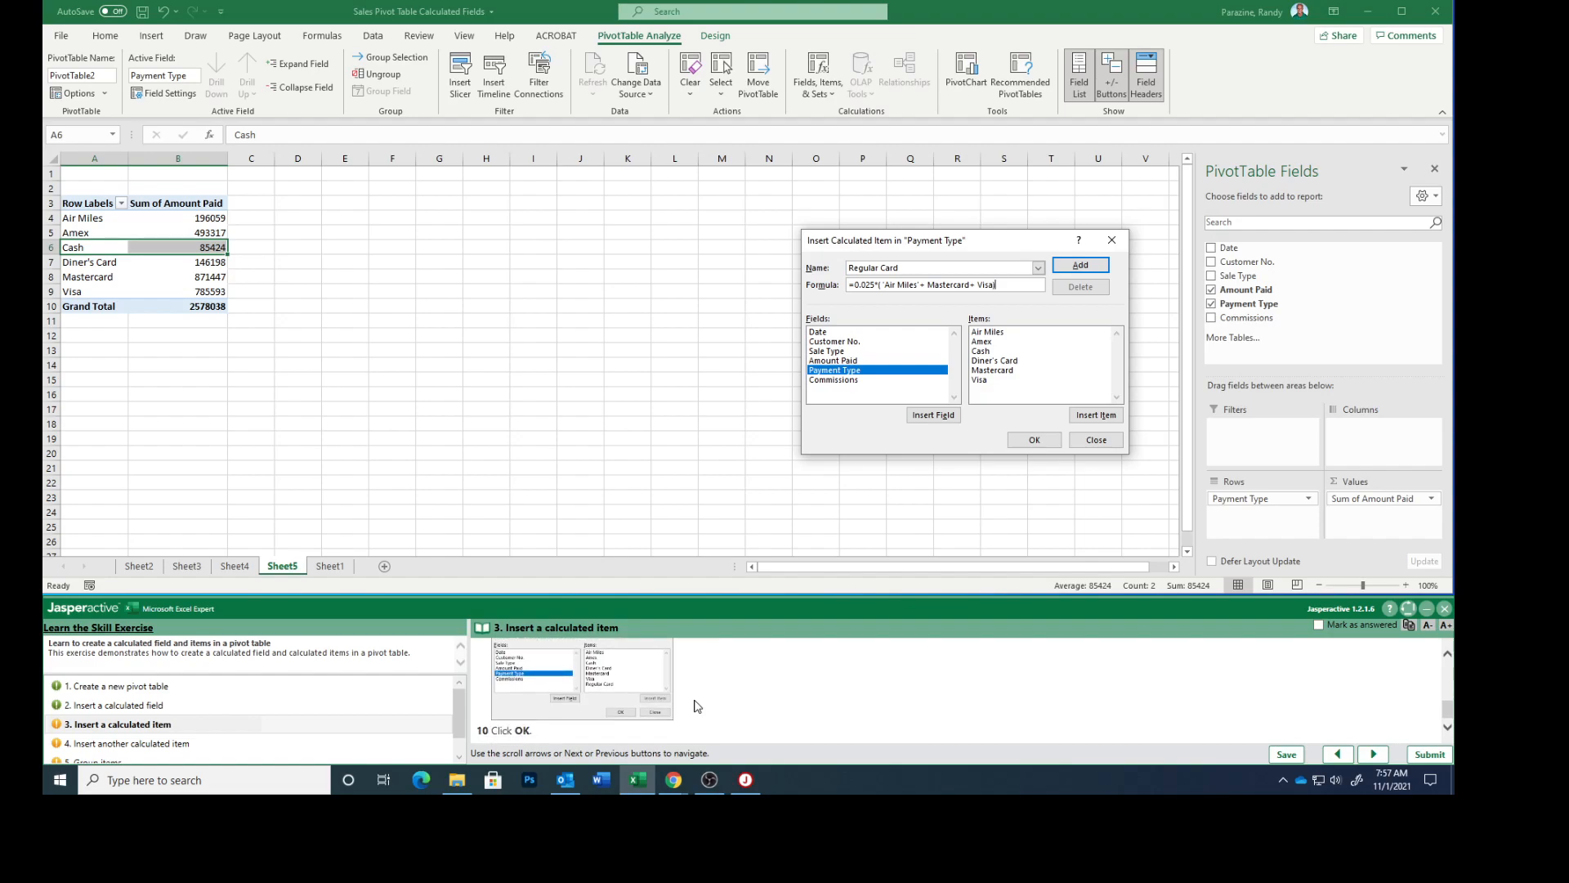
{"action": "left_click", "coordinate": [1033, 439]}
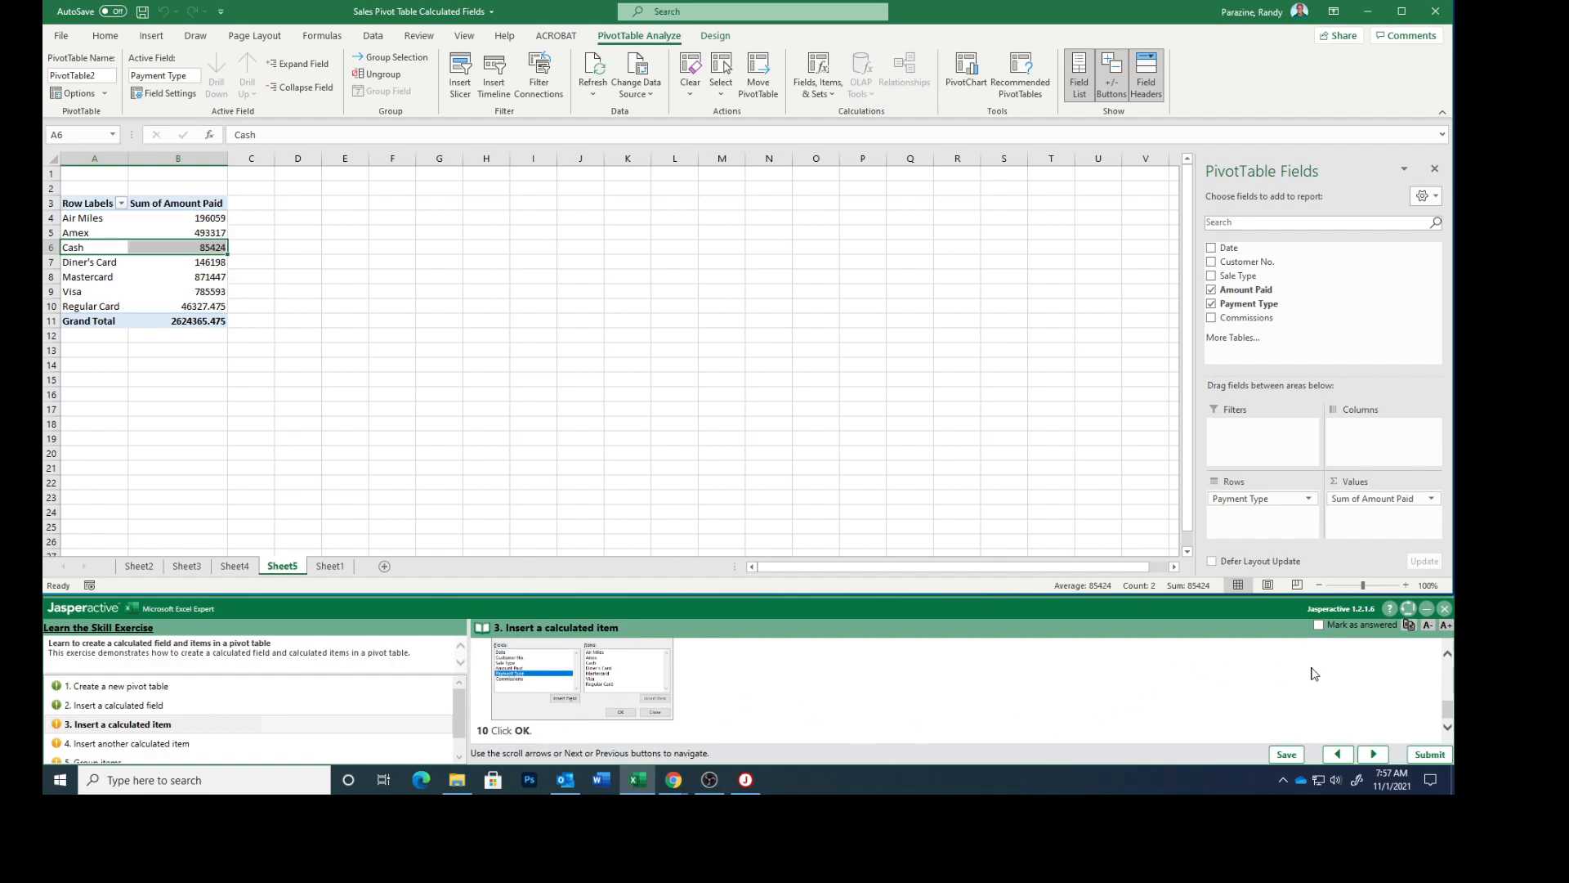
Step: Mark the Insert a calculated item task as answered and advance to task 4 of the exercise
{"action": "left_click", "coordinate": [1319, 627]}
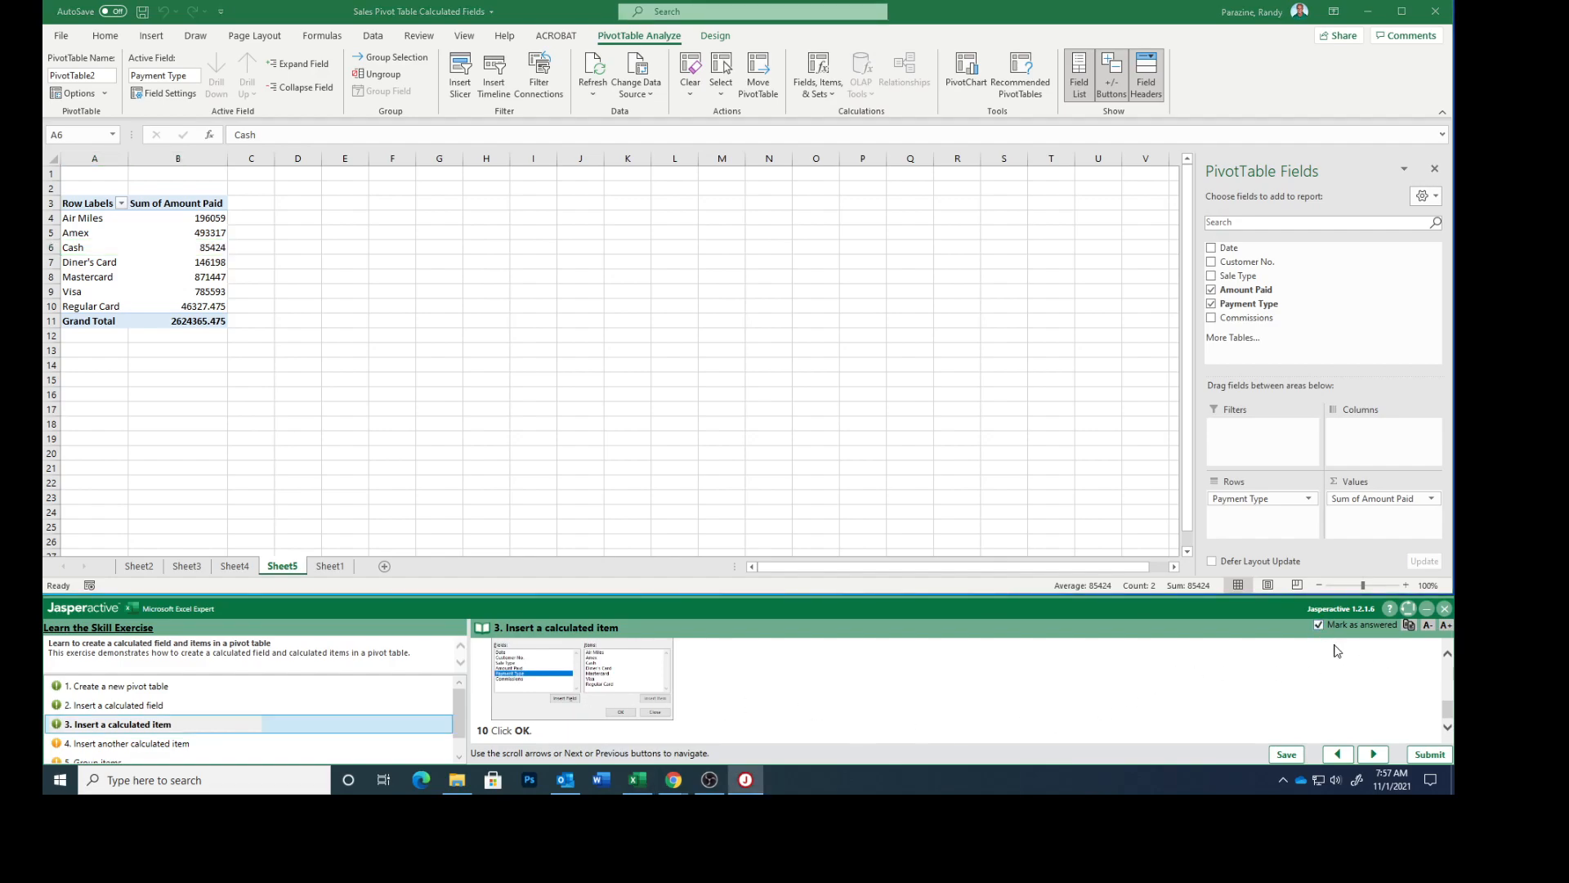
{"action": "left_click", "coordinate": [1373, 755]}
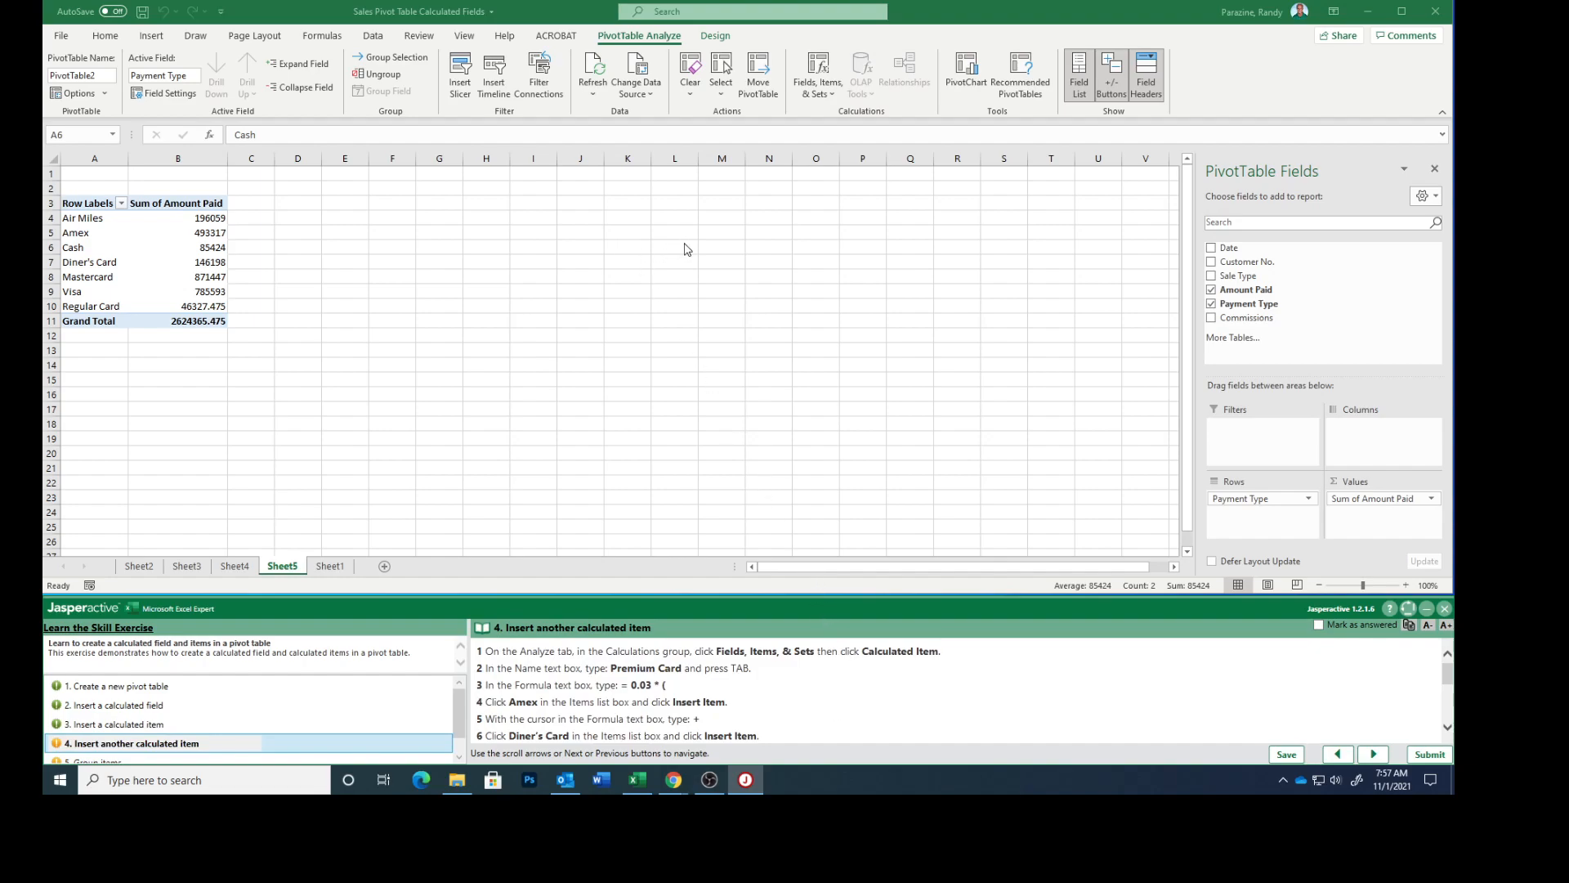
Step: Start another Payment Type calculated item named Premium Card, with its formula beginning =0.03*(
{"action": "left_click", "coordinate": [823, 75]}
{"action": "left_click", "coordinate": [823, 76]}
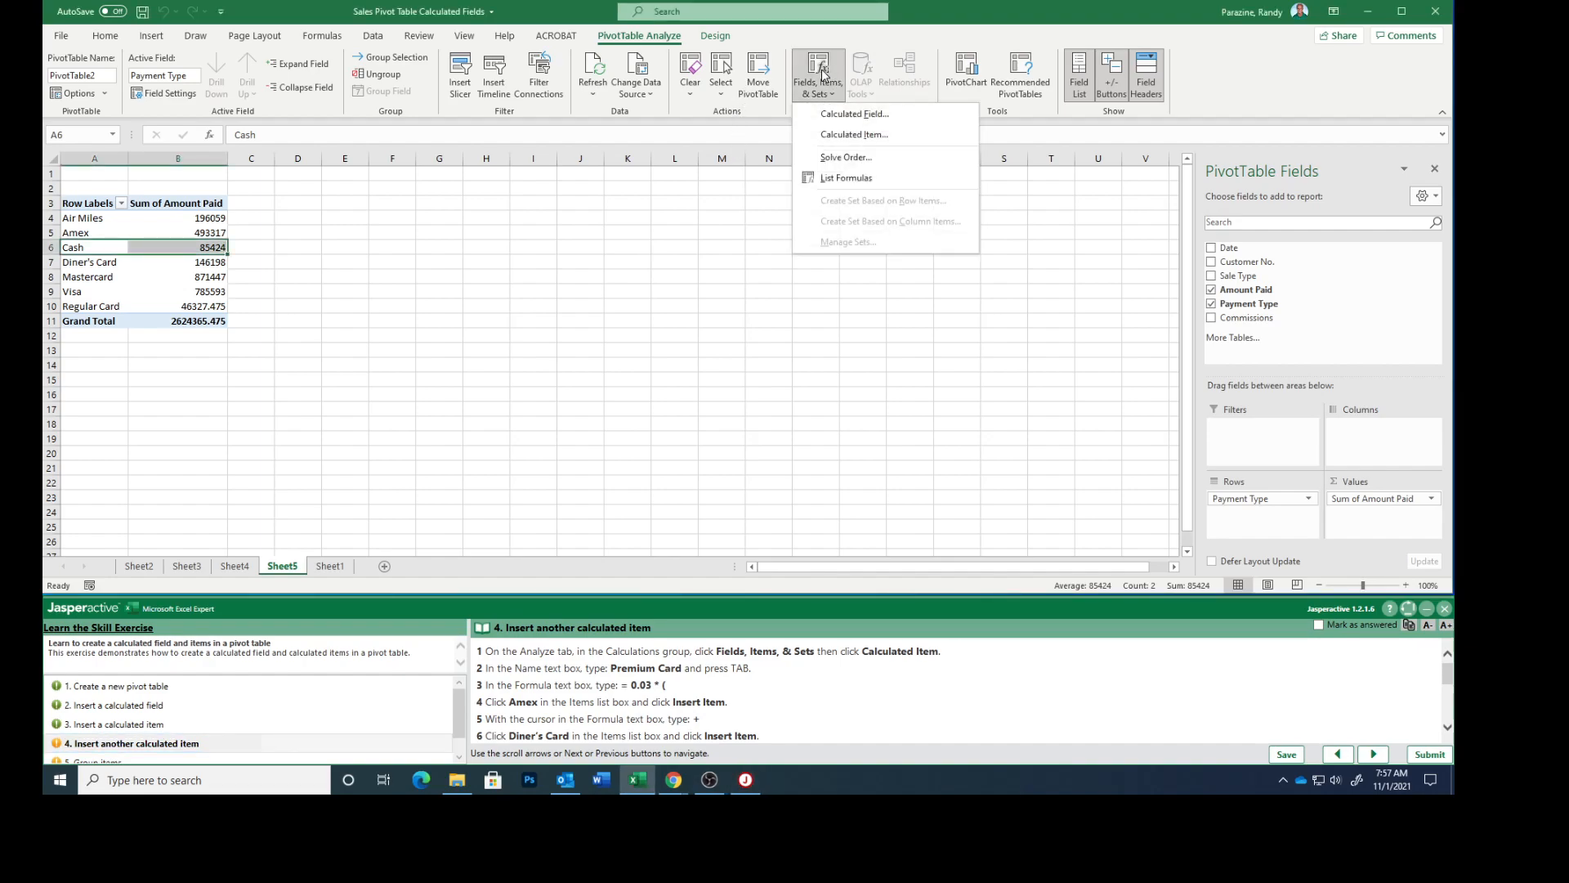
{"action": "left_click", "coordinate": [836, 136]}
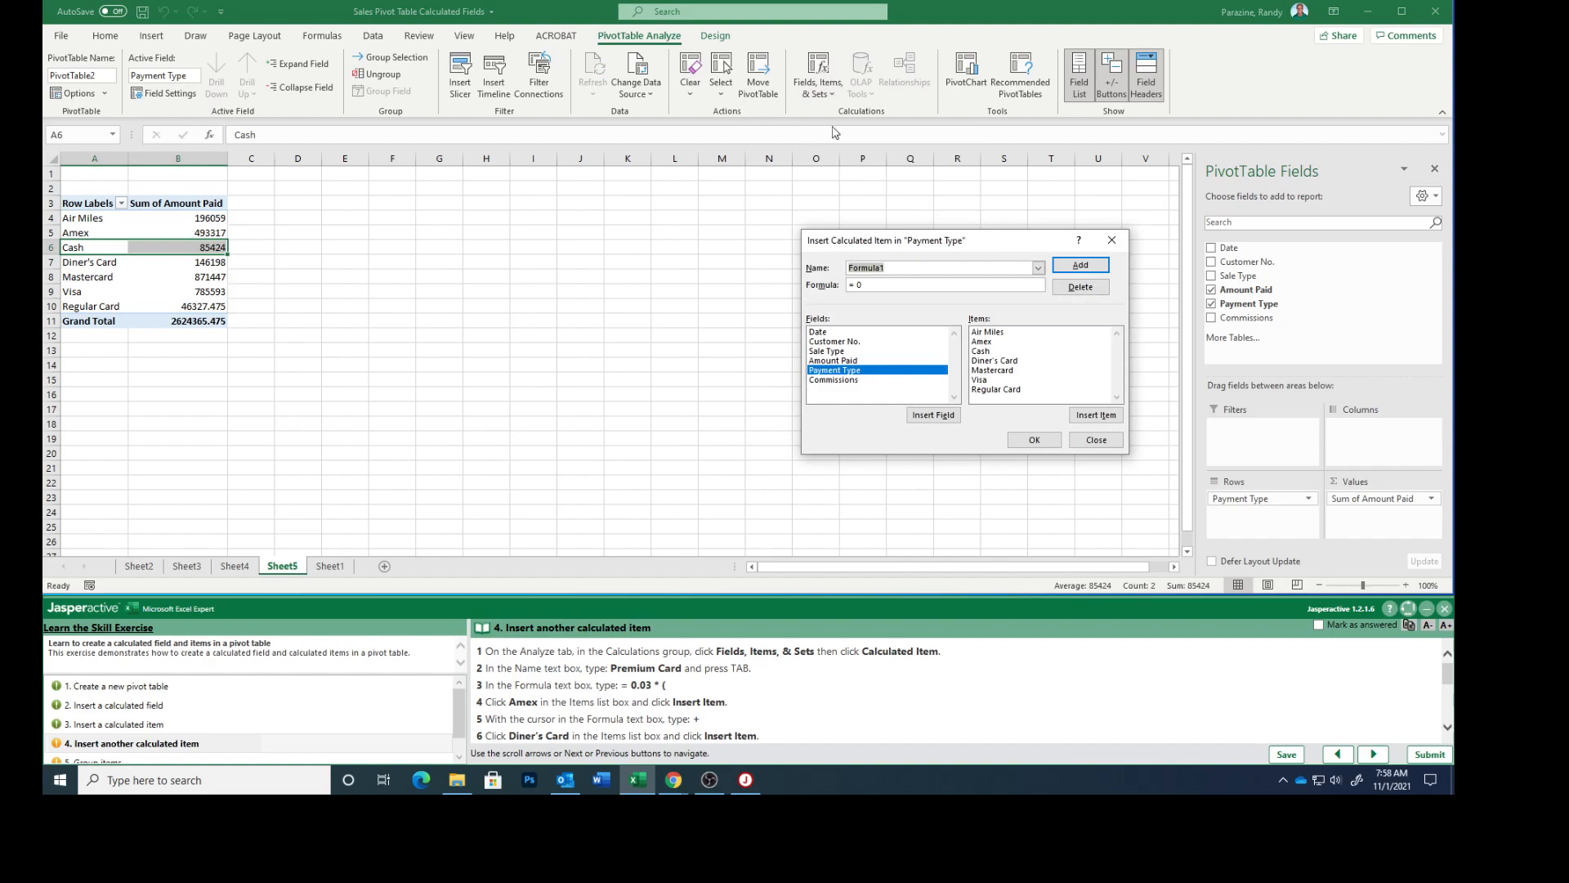
{"action": "type", "text": "Premium Card"}
{"action": "key", "text": "Tab"}
{"action": "type", "text": "="}
Step: Complete the Premium Card formula with the sum of the Amex and Diner's Card items, close the parenthesis, and insert the calculated item
{"action": "left_click", "coordinate": [984, 341]}
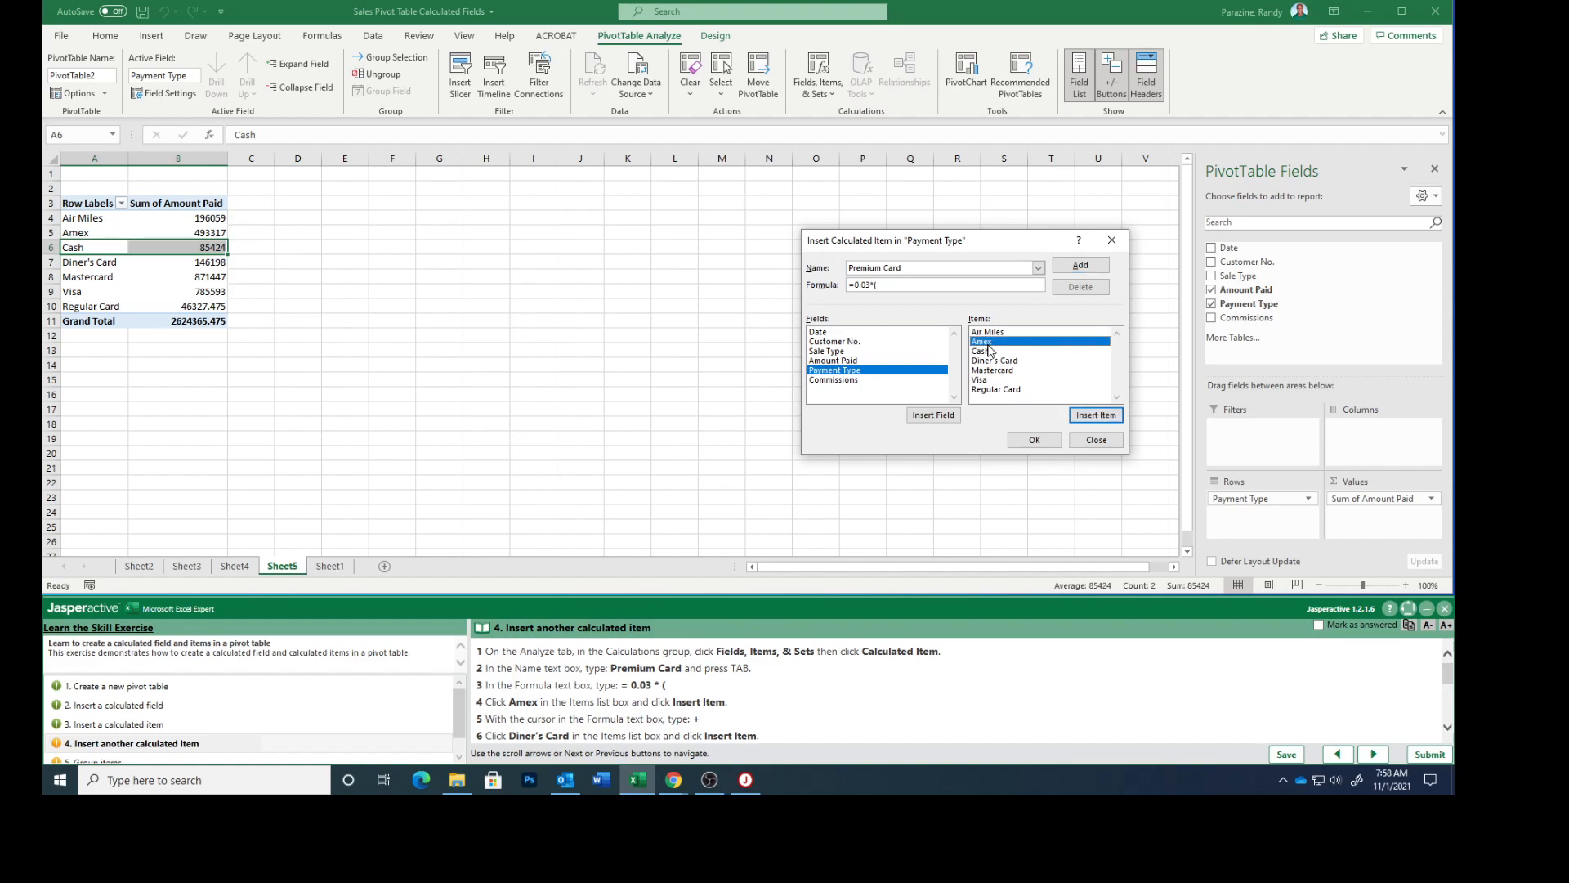
{"action": "left_click", "coordinate": [1105, 417]}
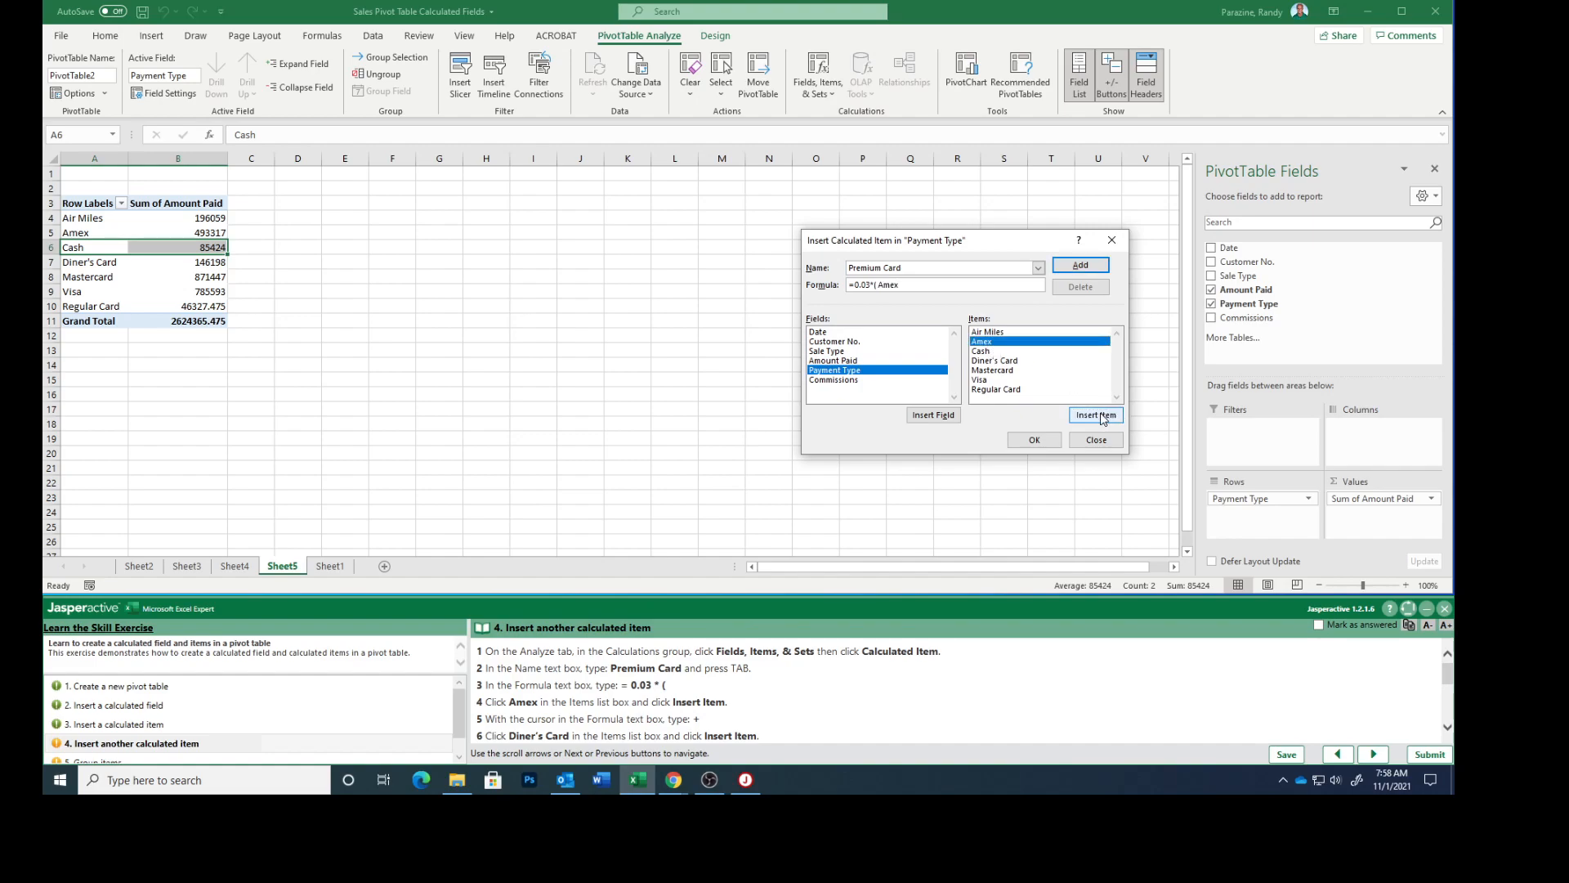
{"action": "type", "text": "+"}
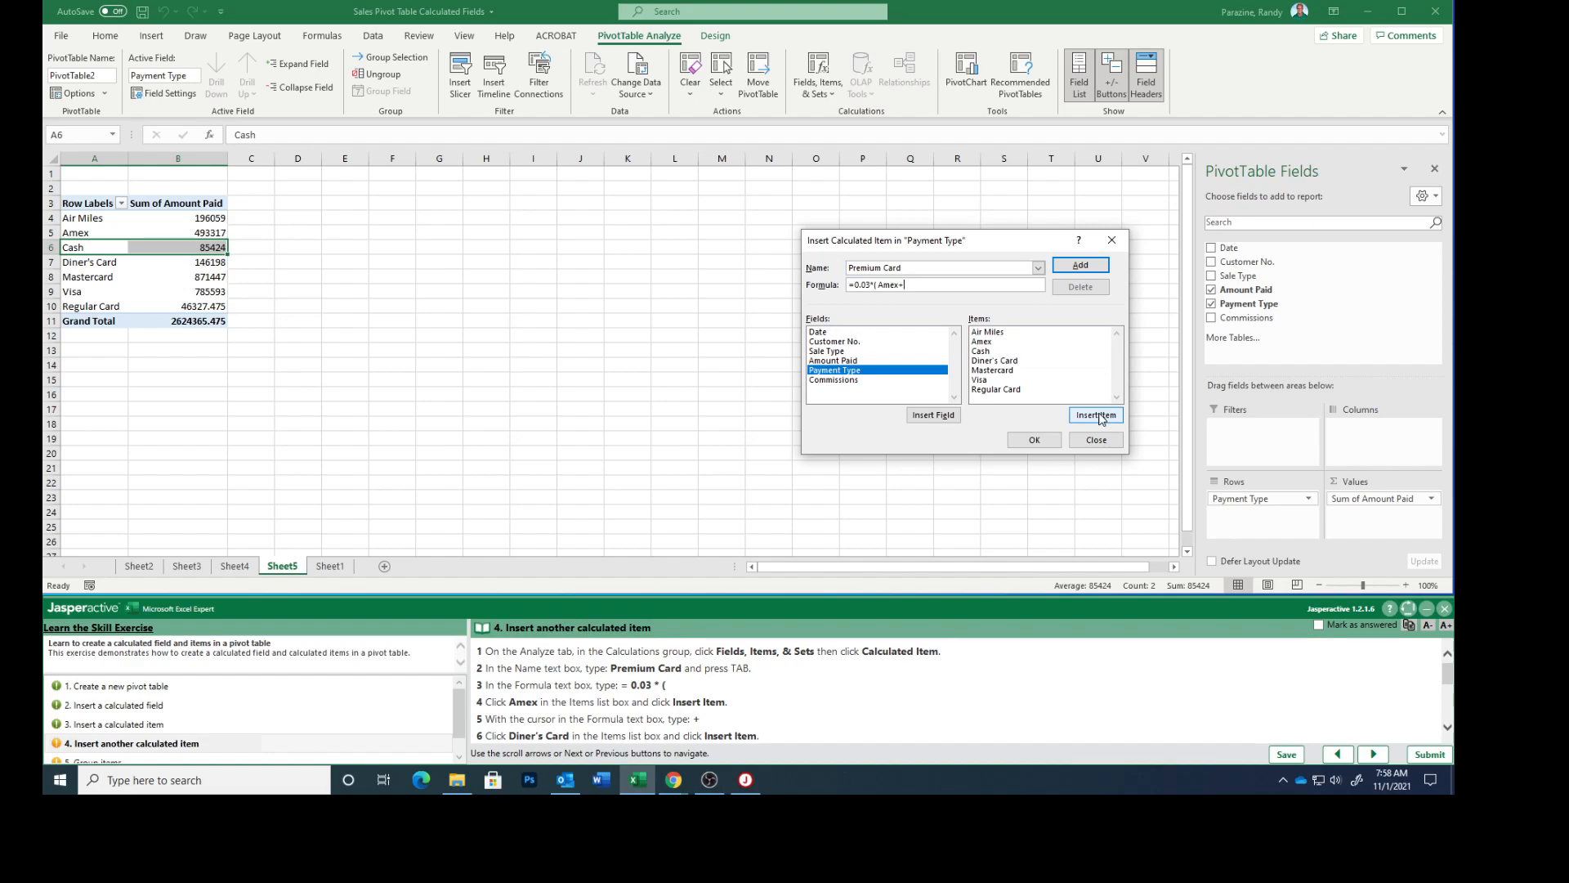
{"action": "left_click", "coordinate": [1010, 363]}
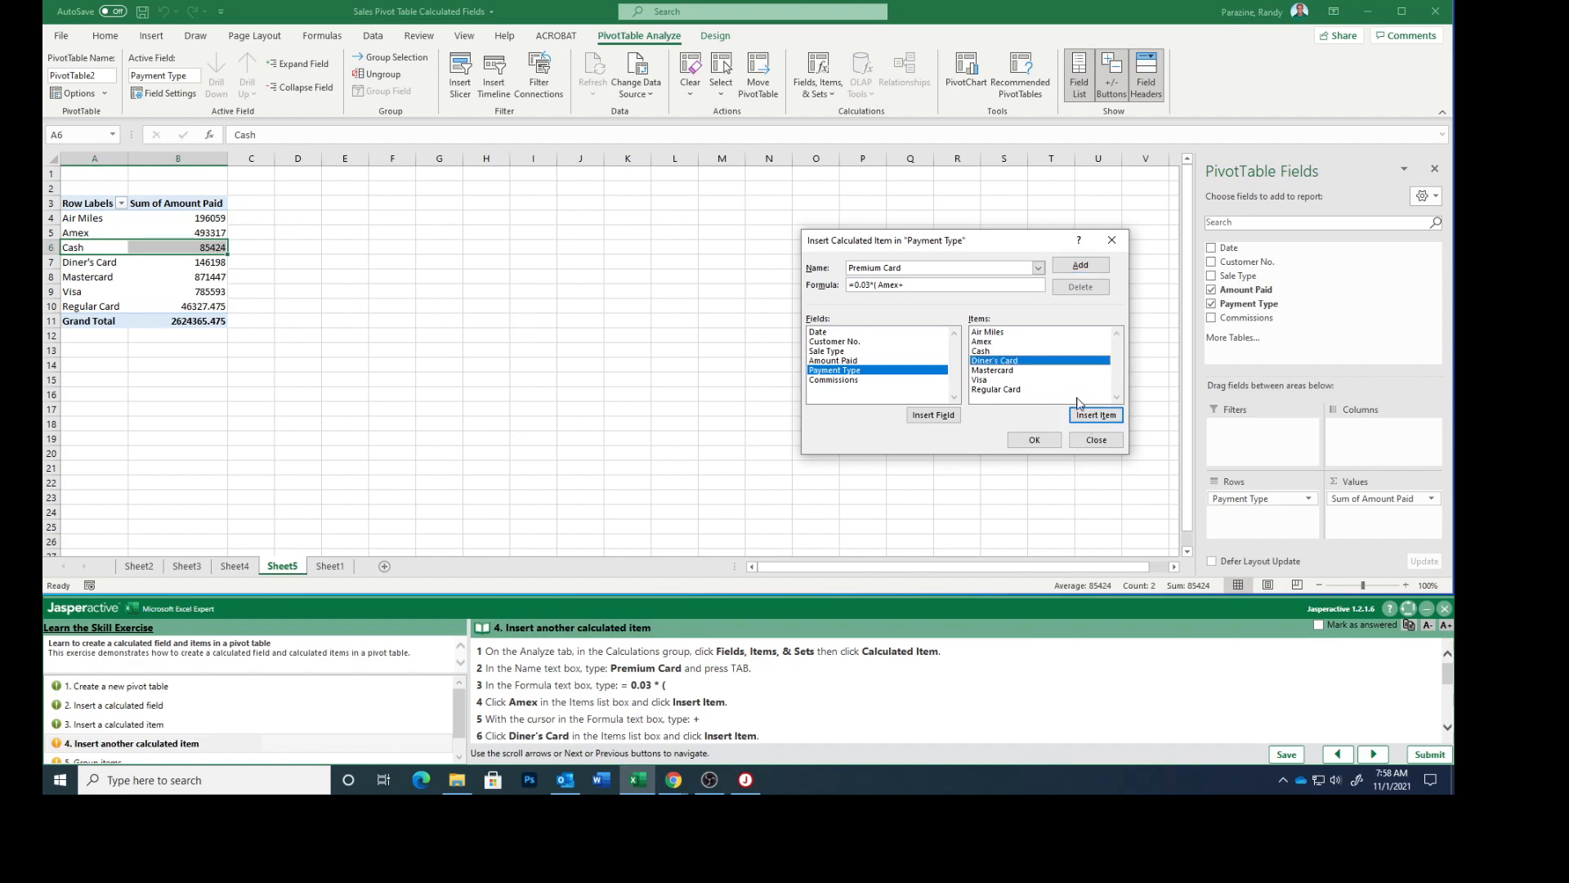
{"action": "left_click", "coordinate": [1096, 415]}
{"action": "scroll", "coordinate": [772, 719], "scroll_direction": "down", "scroll_amount": 2}
{"action": "scroll", "coordinate": [772, 709], "scroll_direction": "down", "scroll_amount": 2}
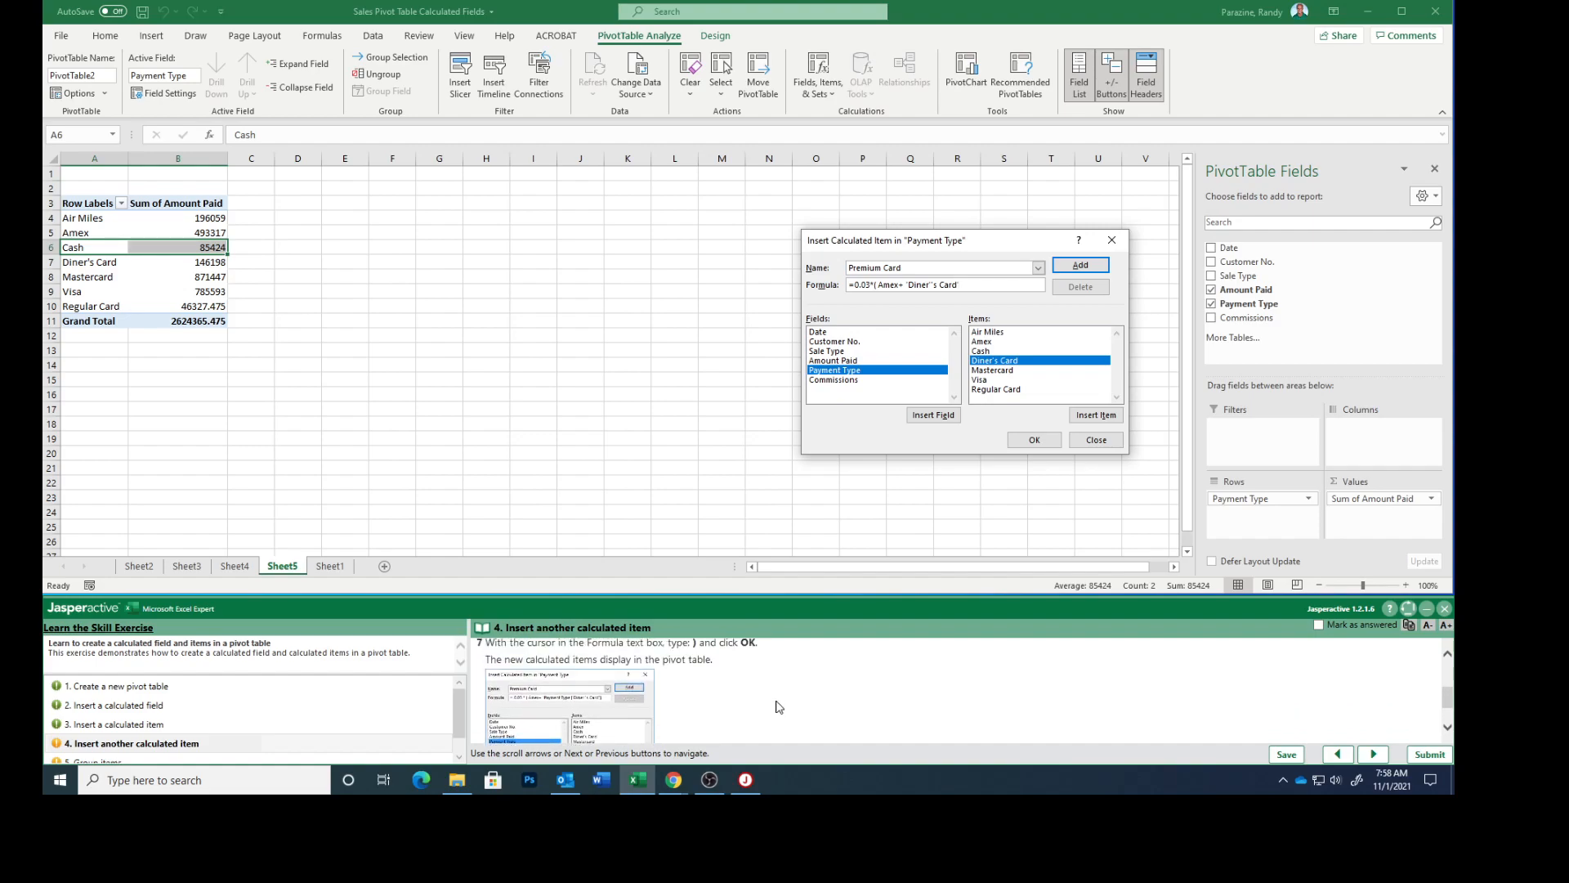
{"action": "type", "text": ")"}
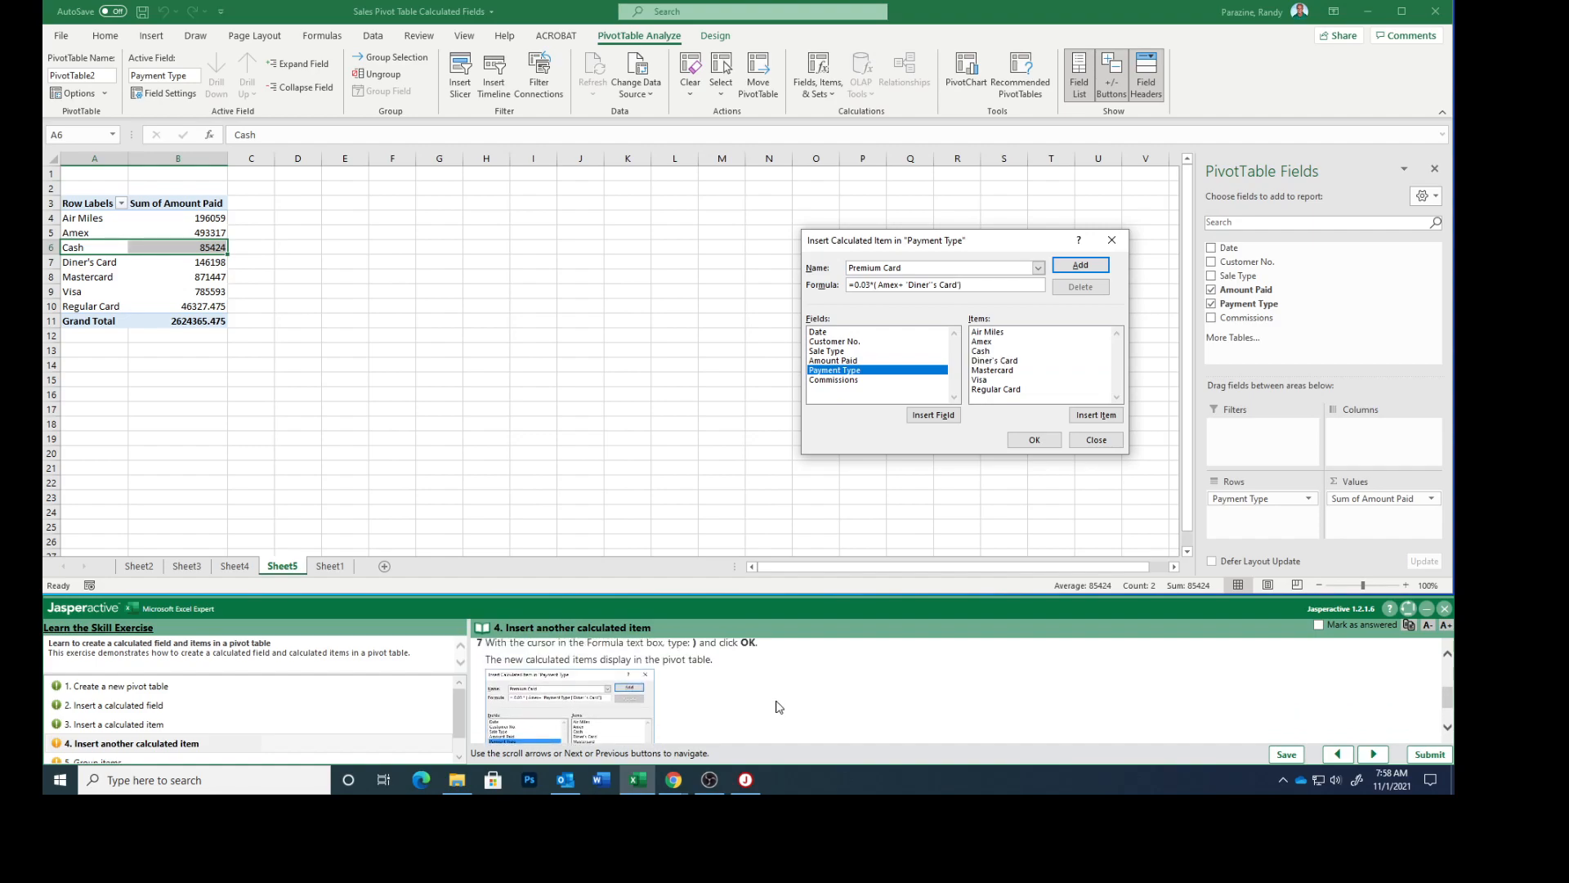
{"action": "left_click", "coordinate": [1031, 440]}
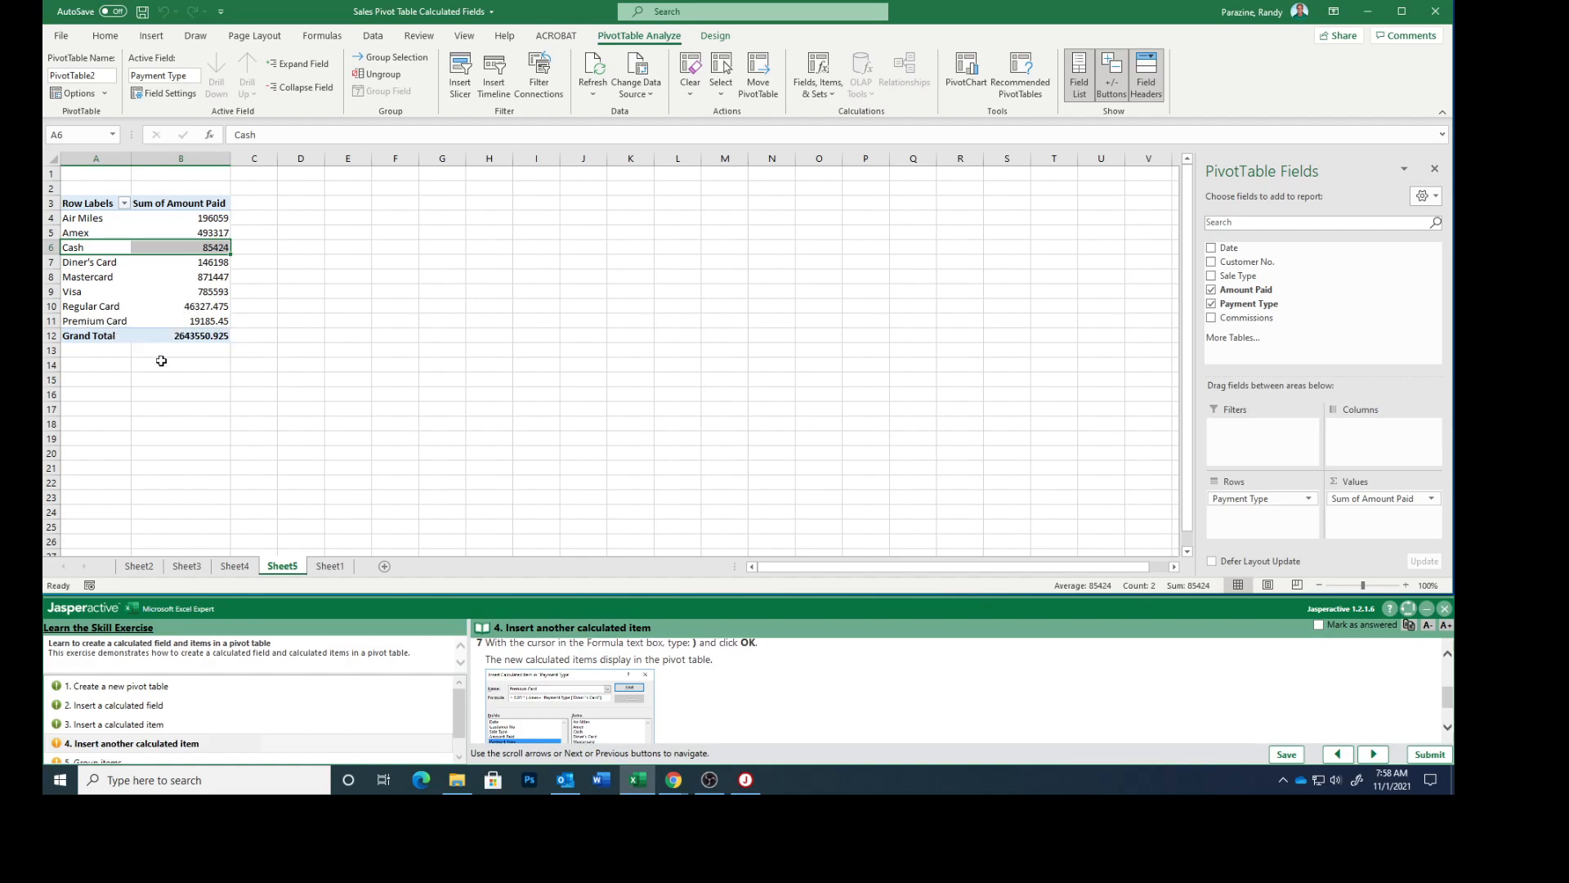
Step: Mark the Insert another calculated item task as answered and advance to the Group items task
{"action": "scroll", "coordinate": [760, 710], "scroll_direction": "down", "scroll_amount": 2}
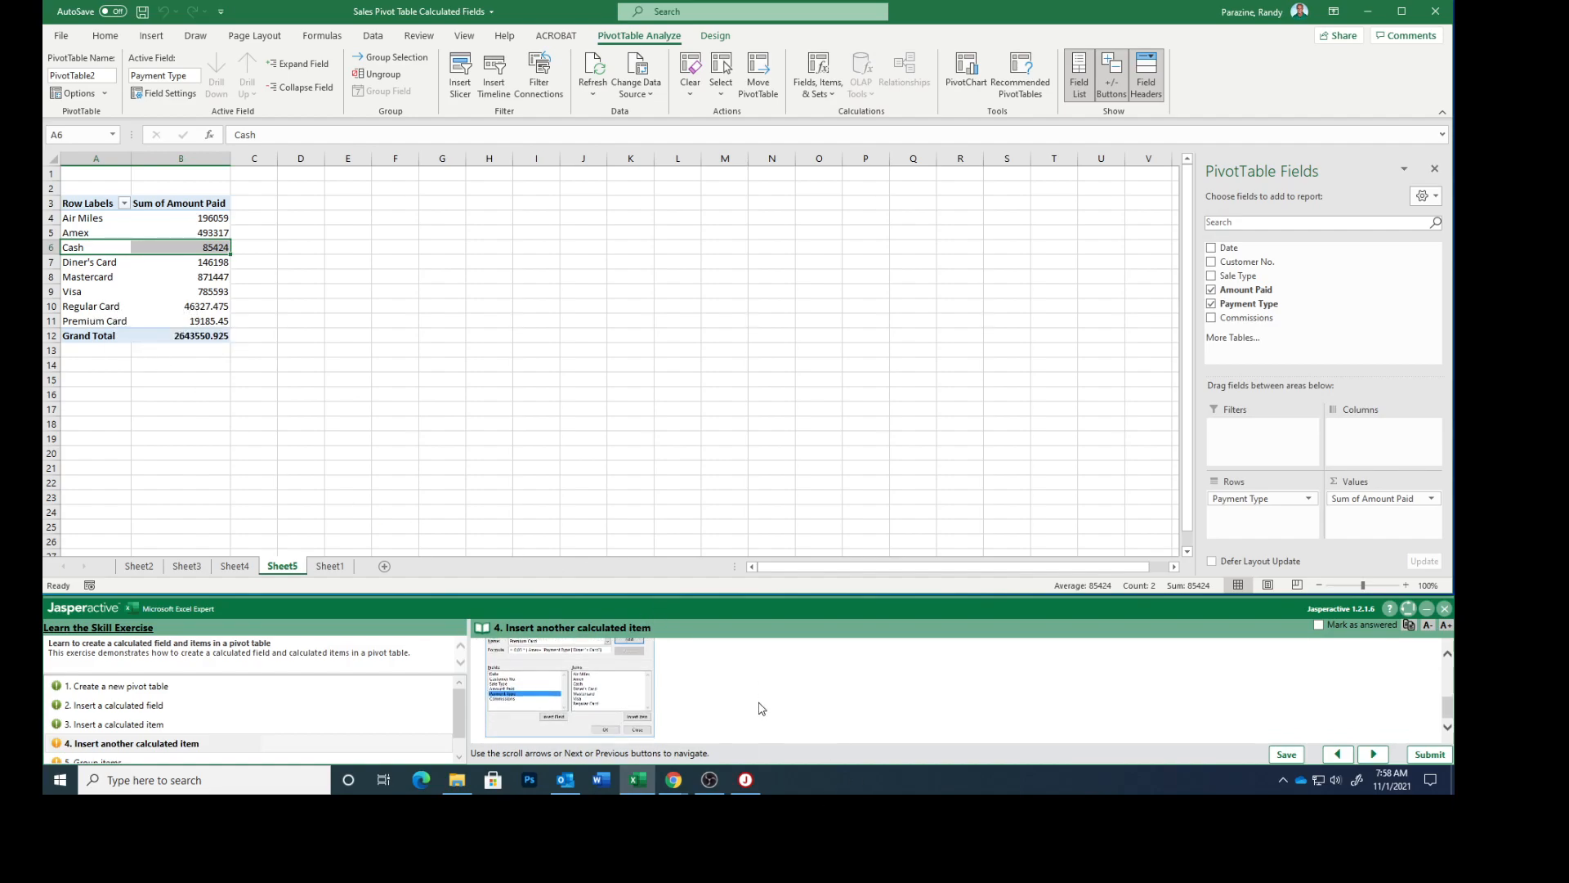
{"action": "left_click", "coordinate": [1320, 625]}
{"action": "left_click", "coordinate": [1374, 754]}
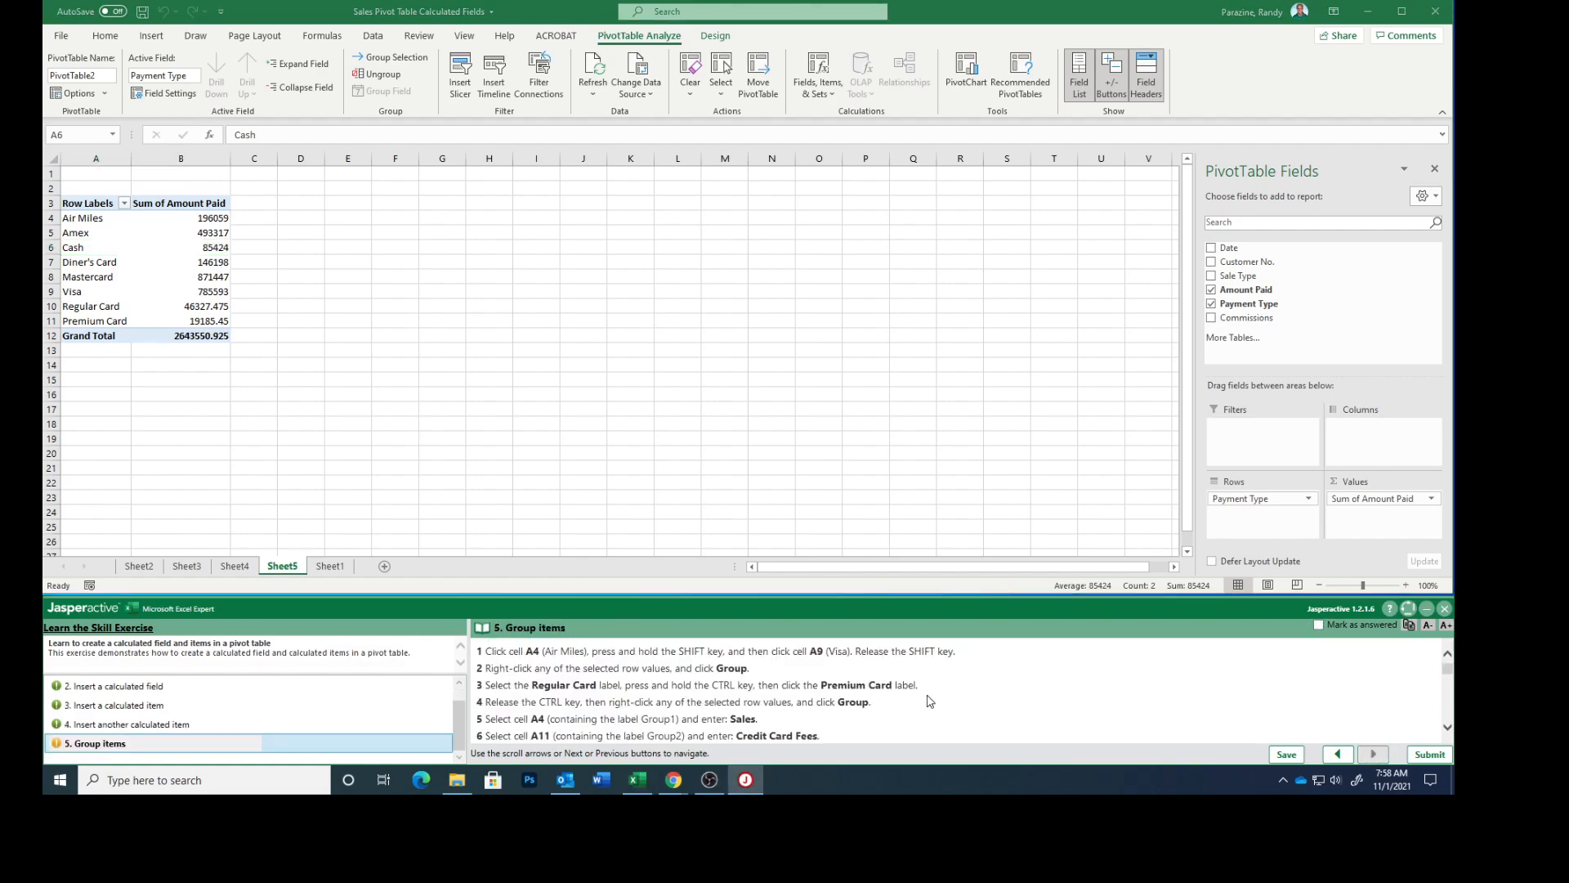
Step: Group the Air Miles through Visa row labels in A4:A9 of the Sheet5 pivot table
{"action": "left_click", "coordinate": [77, 216]}
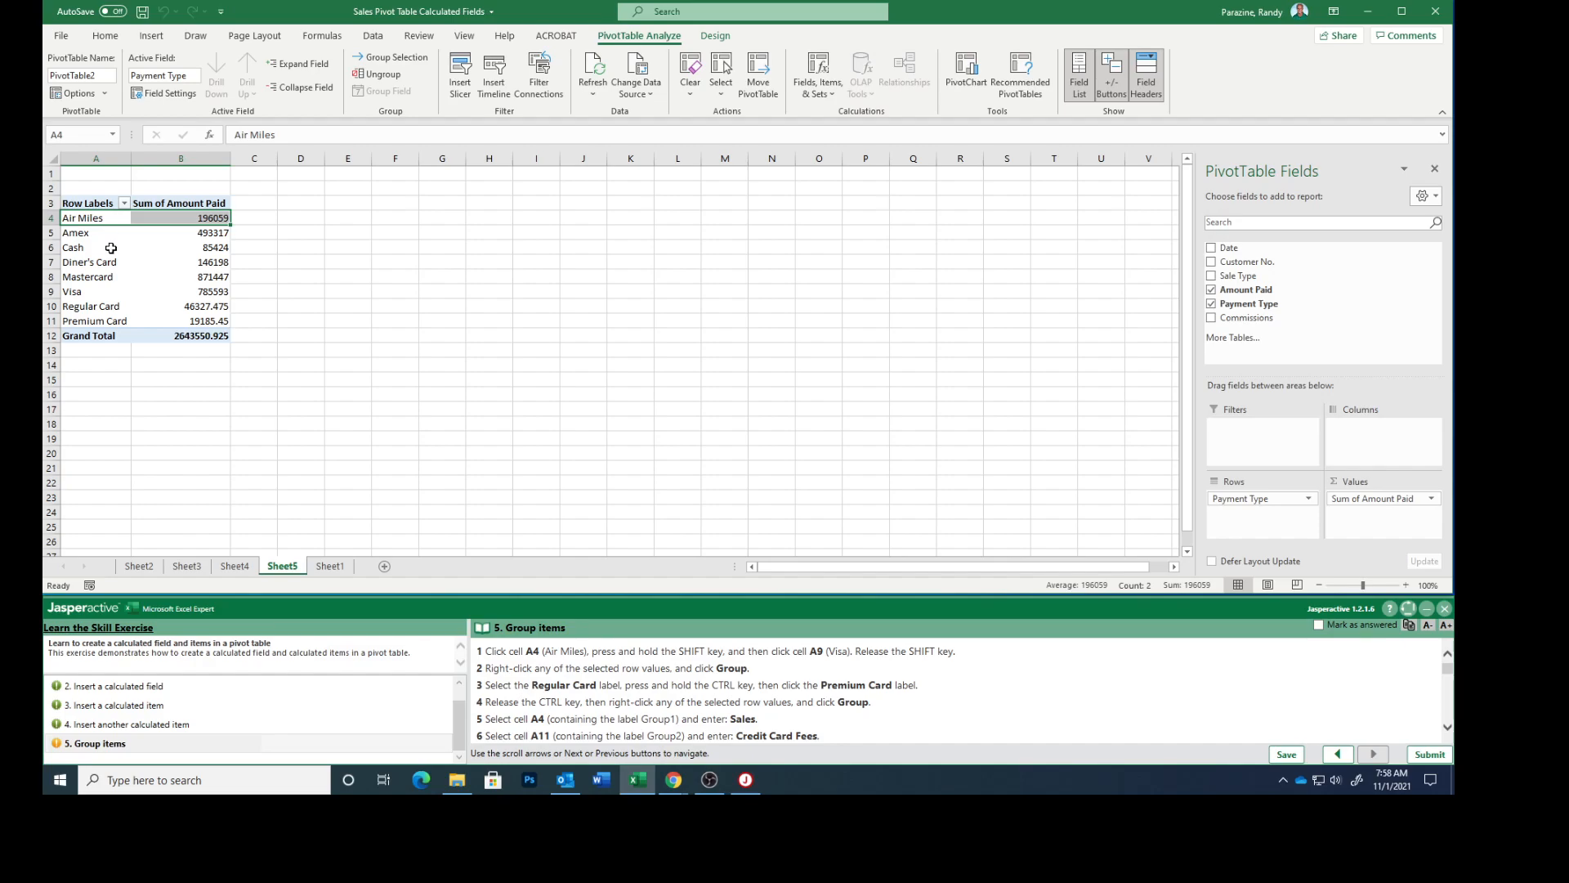
{"action": "left_click", "coordinate": [84, 292], "text": "shift"}
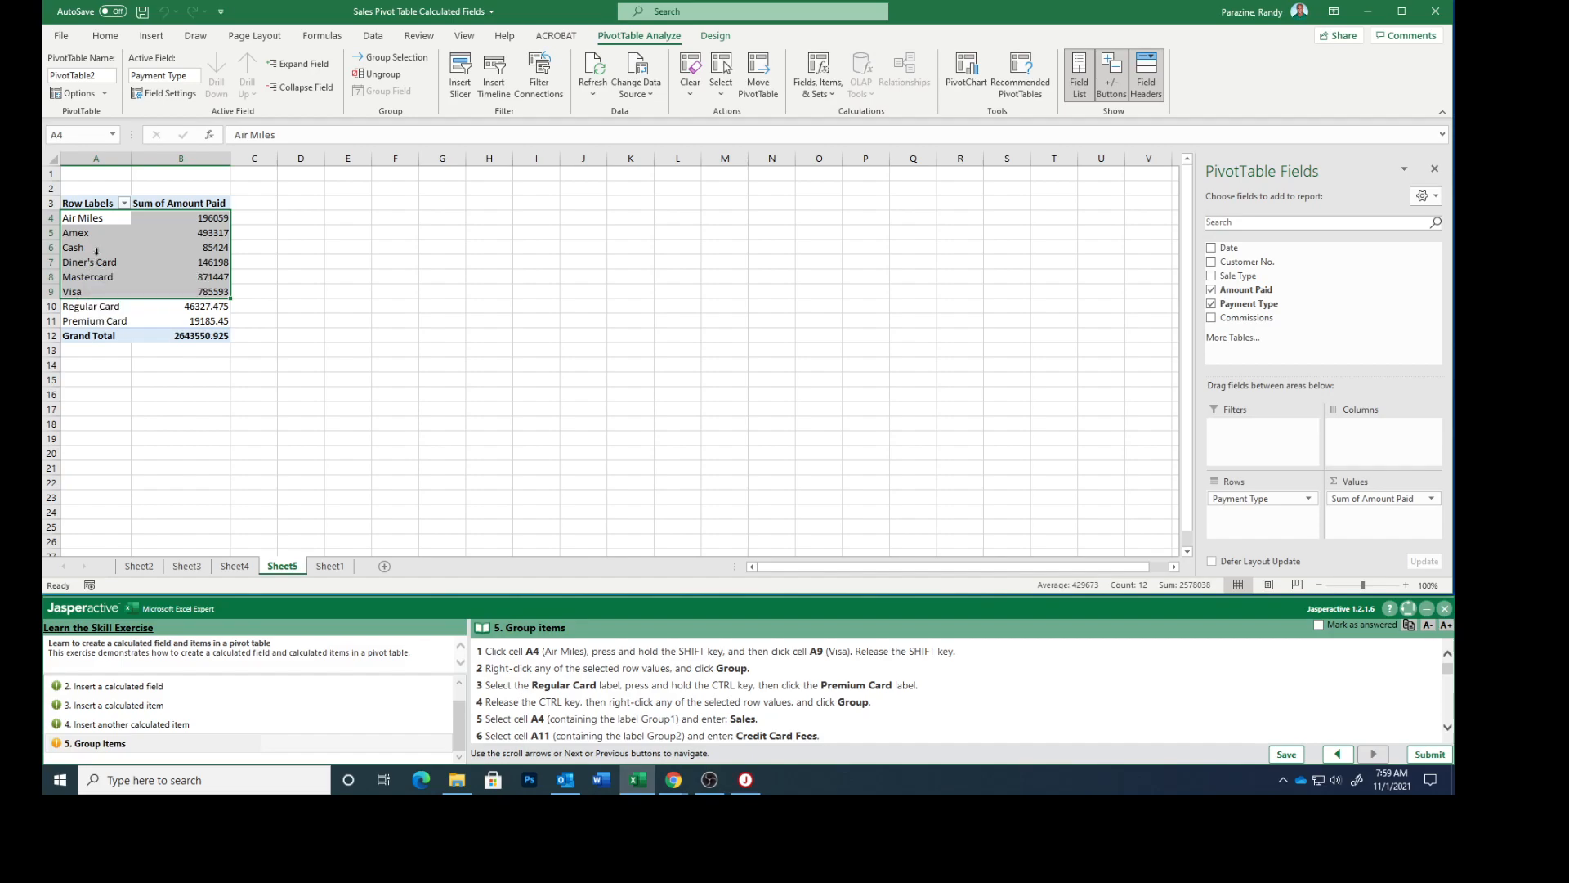
{"action": "right_click", "coordinate": [95, 257]}
{"action": "left_click", "coordinate": [139, 421]}
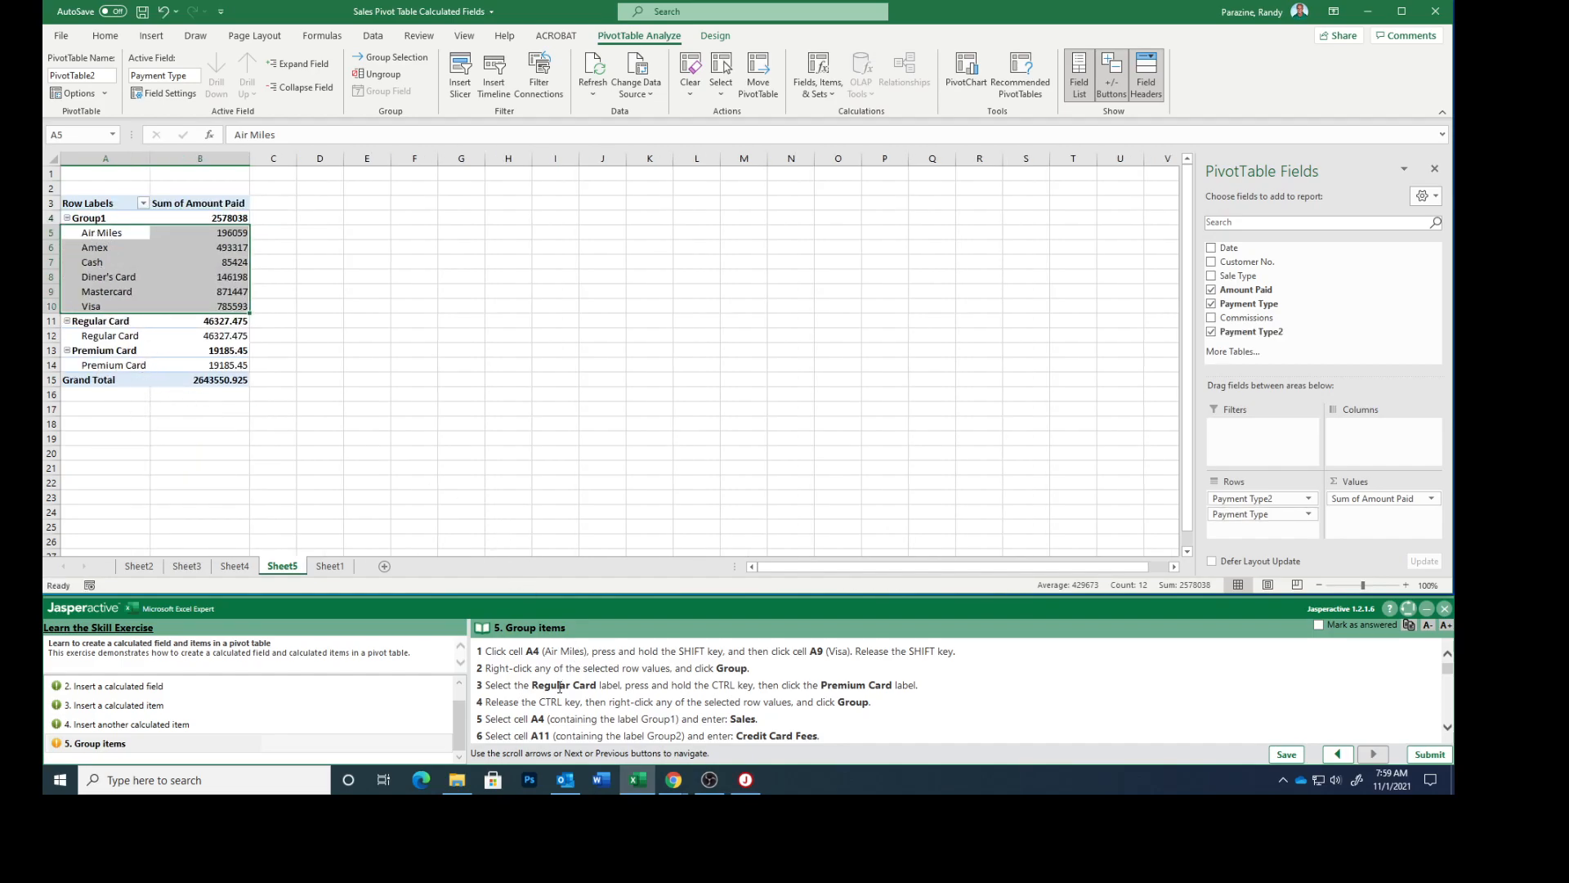
Step: Group the Regular Card and Premium Card row labels in A11 and A13 of the Sheet5 pivot table
{"action": "scroll", "coordinate": [541, 691], "scroll_direction": "down", "scroll_amount": 1}
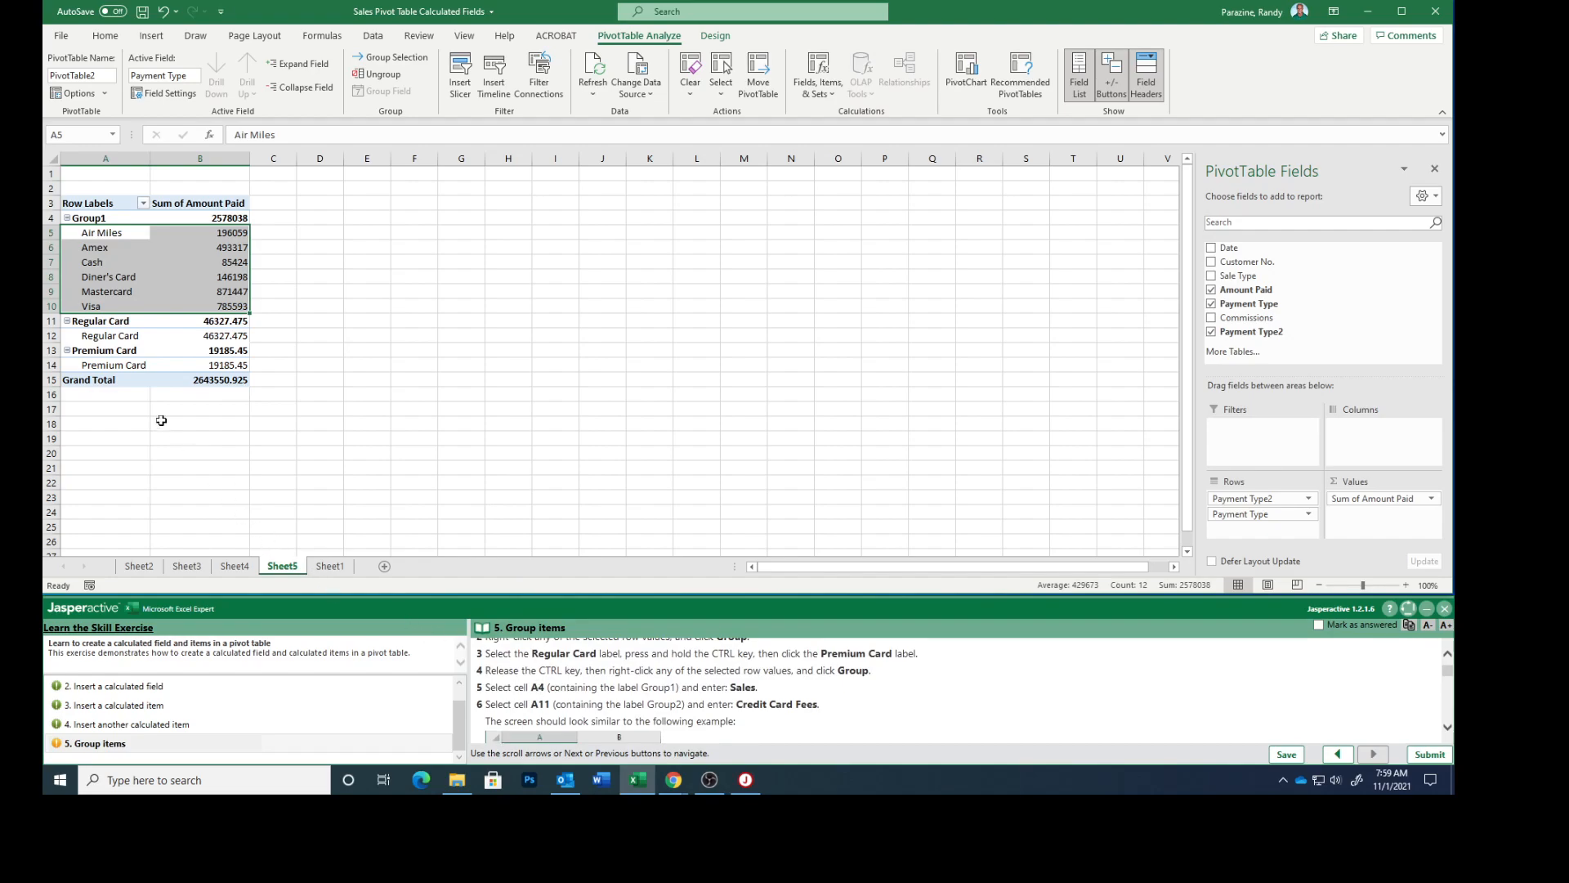
{"action": "left_click", "coordinate": [112, 321]}
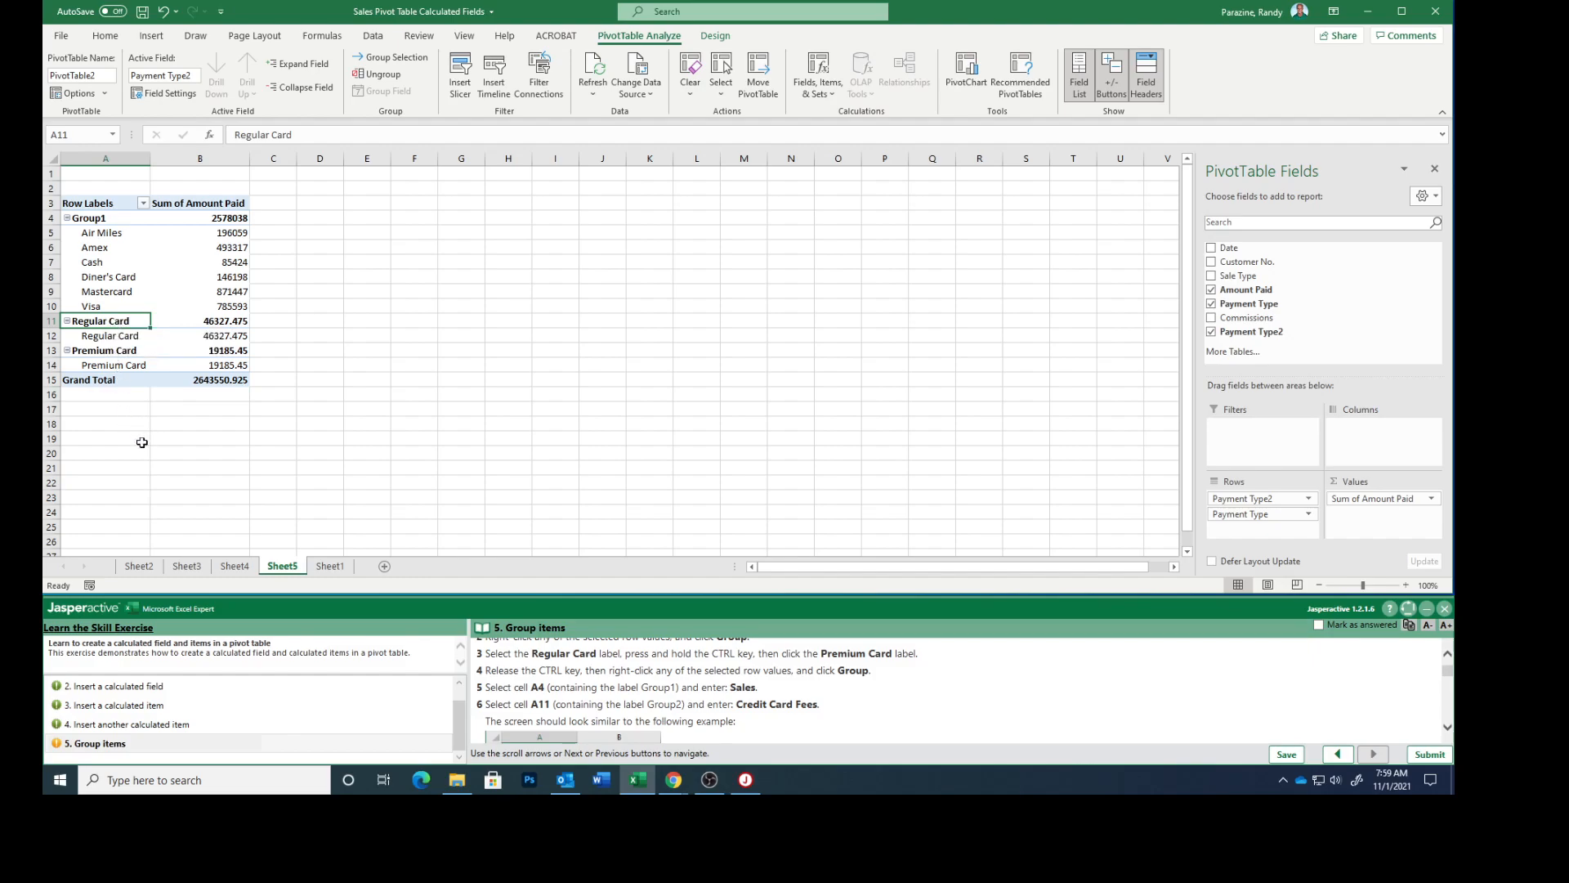
{"action": "left_click", "coordinate": [94, 350], "text": "ctrl"}
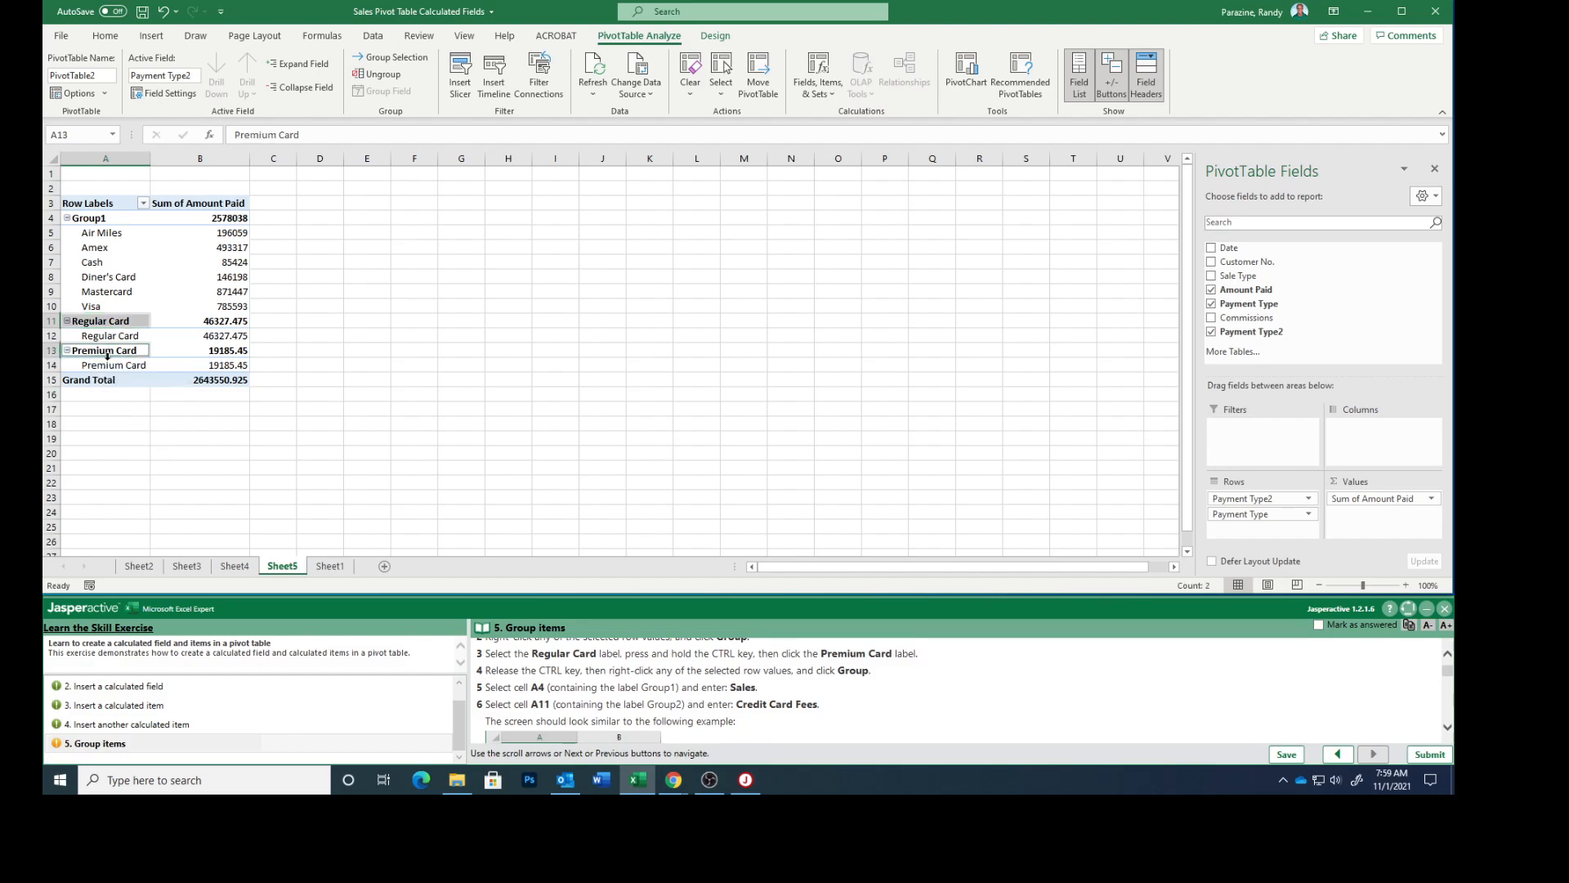
{"action": "right_click", "coordinate": [90, 321]}
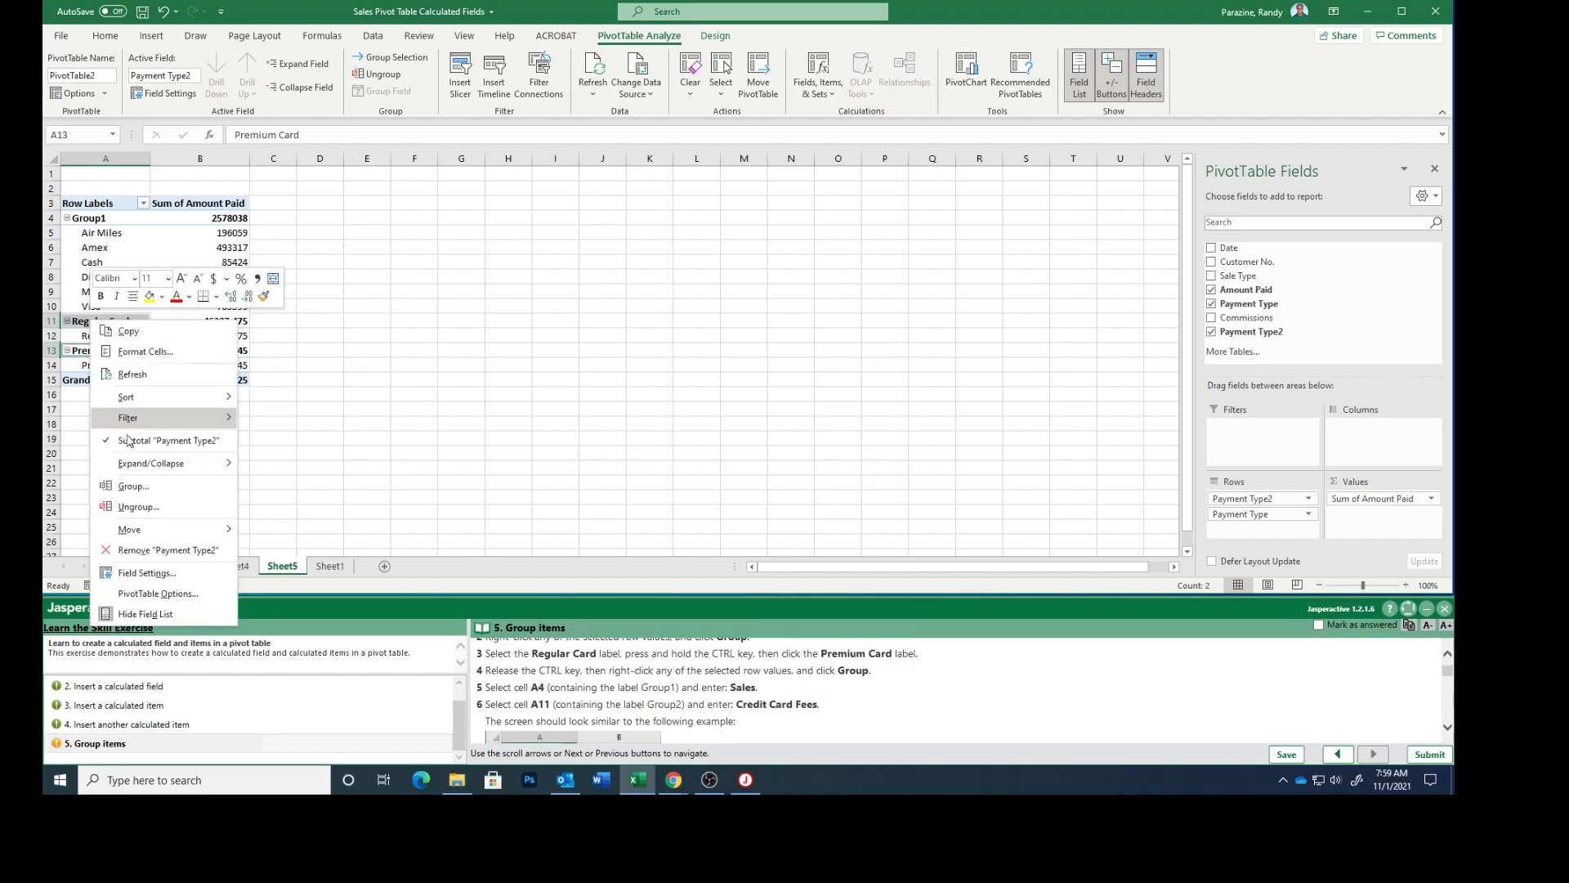
{"action": "left_click", "coordinate": [130, 488]}
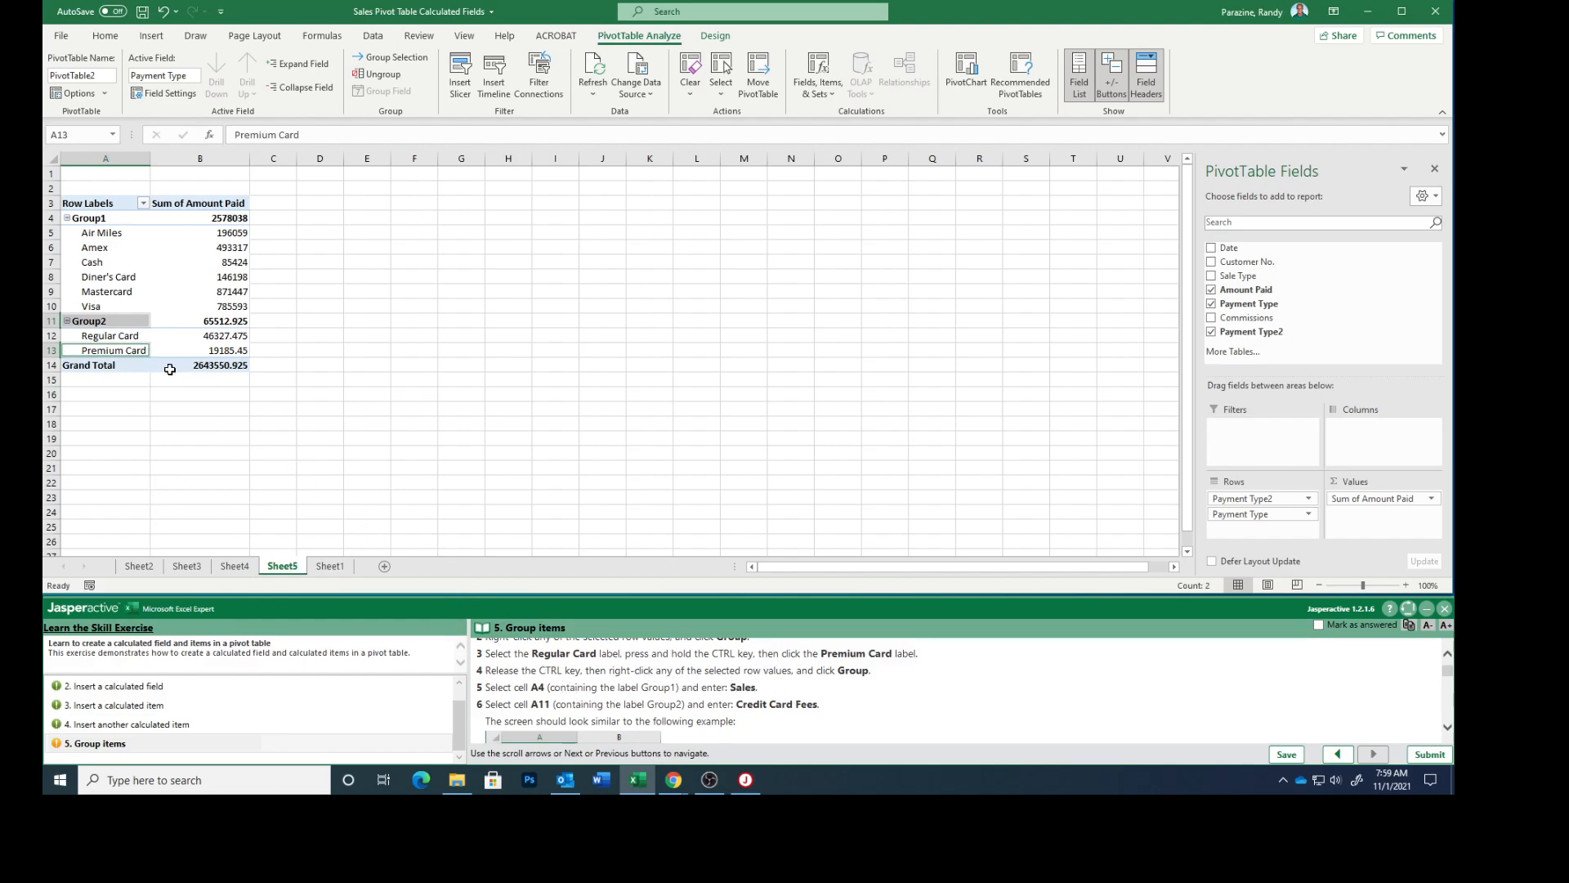
Step: Rename the group label in A4 to Sales and the one in A11 to Credit Card Fees
{"action": "left_click", "coordinate": [86, 219]}
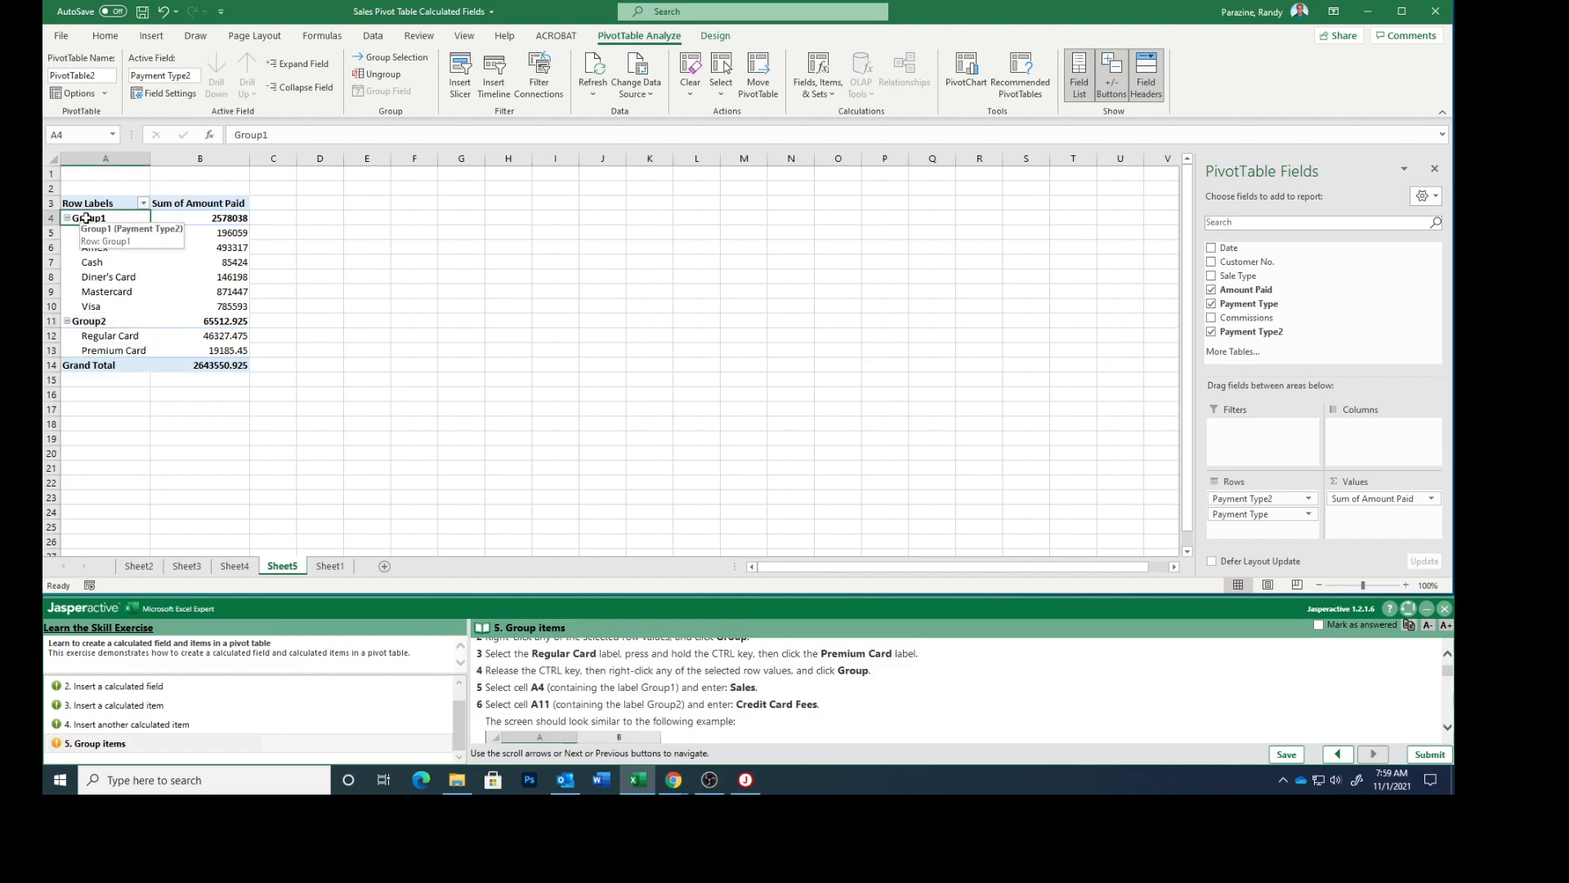
{"action": "type", "text": "Sales"}
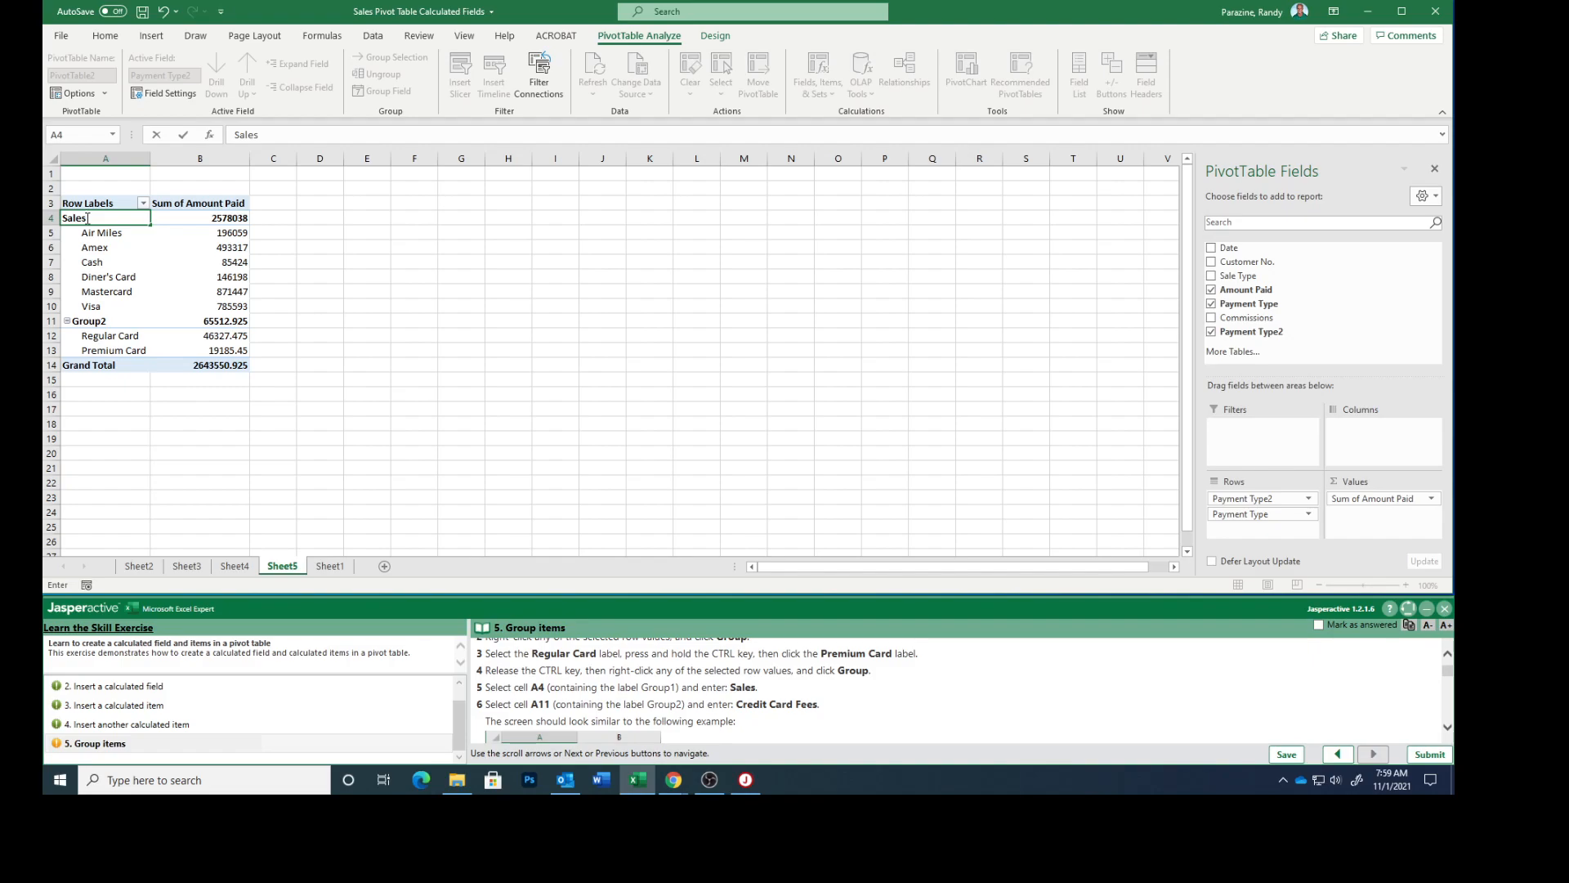
{"action": "left_click", "coordinate": [92, 321]}
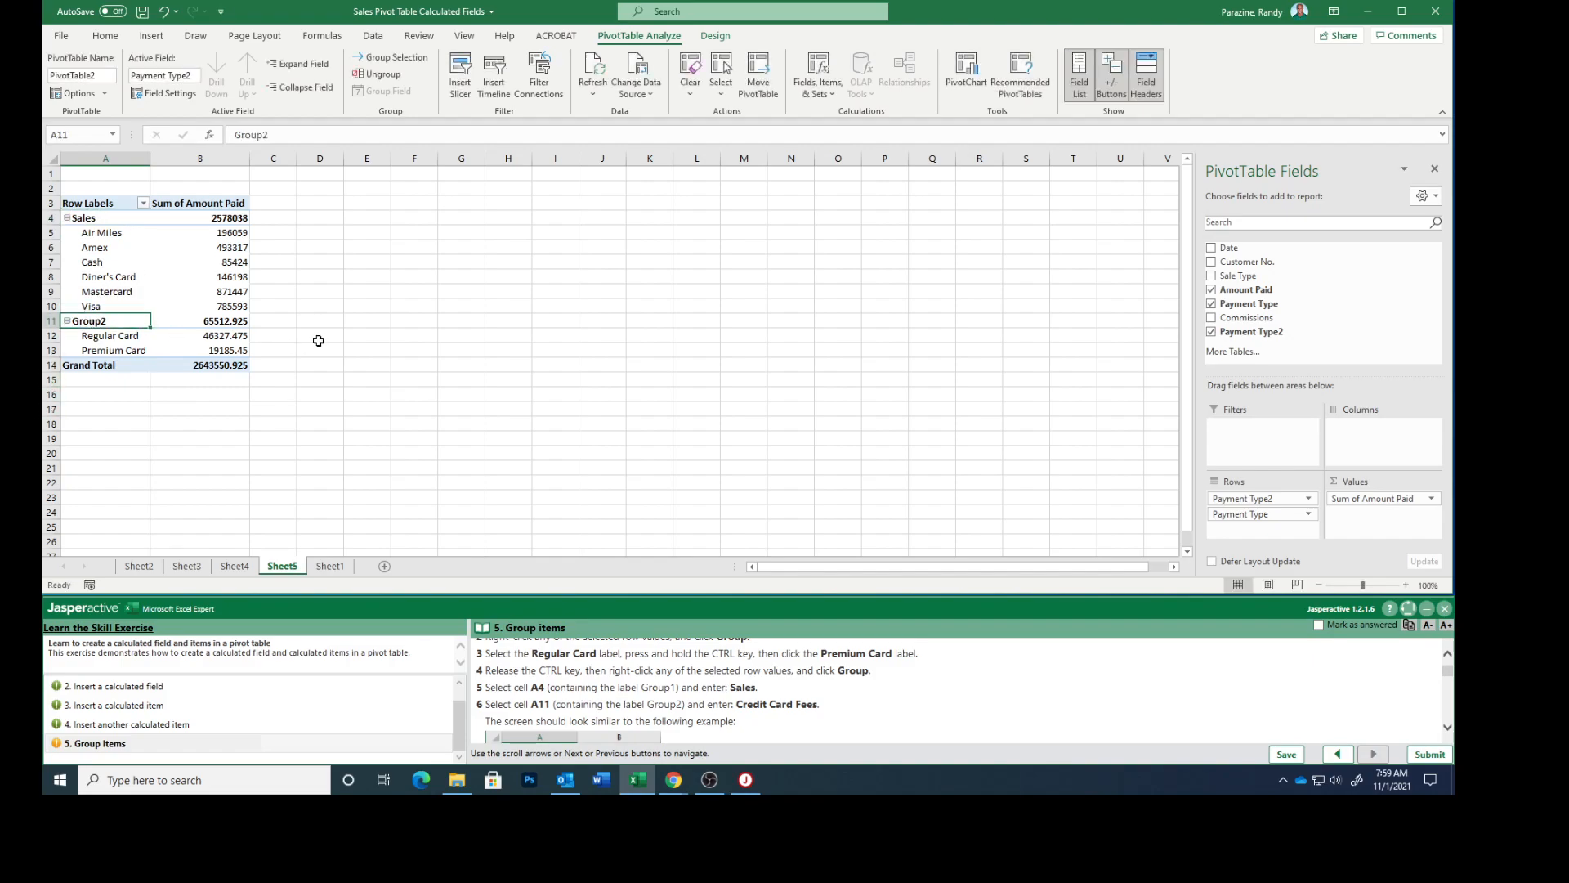
{"action": "type", "text": "Credit "}
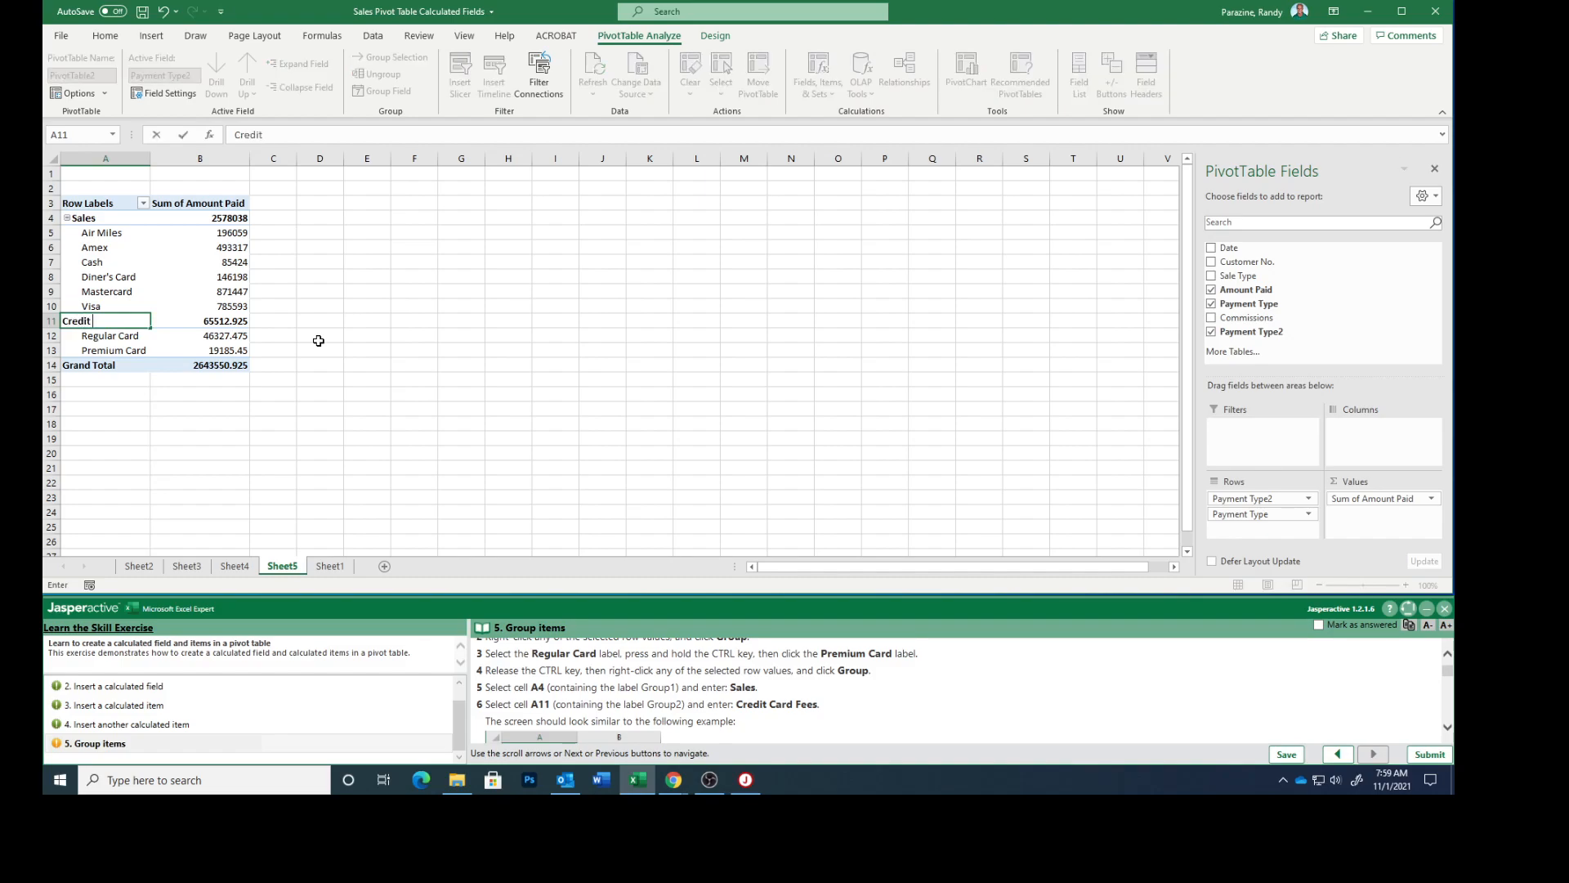
{"action": "type", "text": "Card Fees"}
{"action": "scroll", "coordinate": [716, 700], "scroll_direction": "down", "scroll_amount": 4}
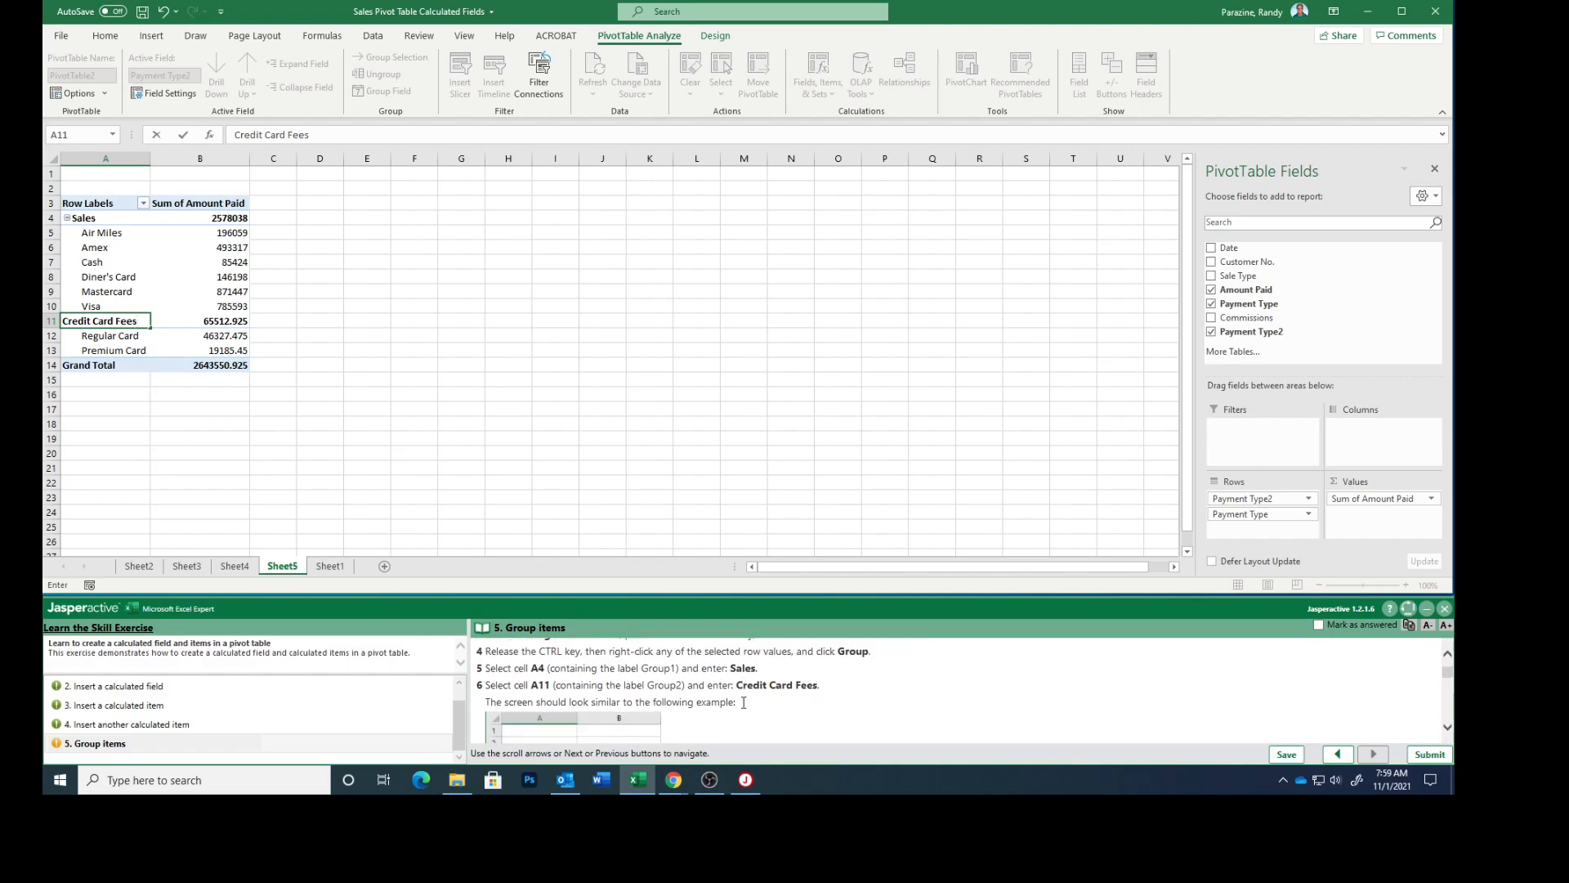
{"action": "left_click", "coordinate": [217, 440]}
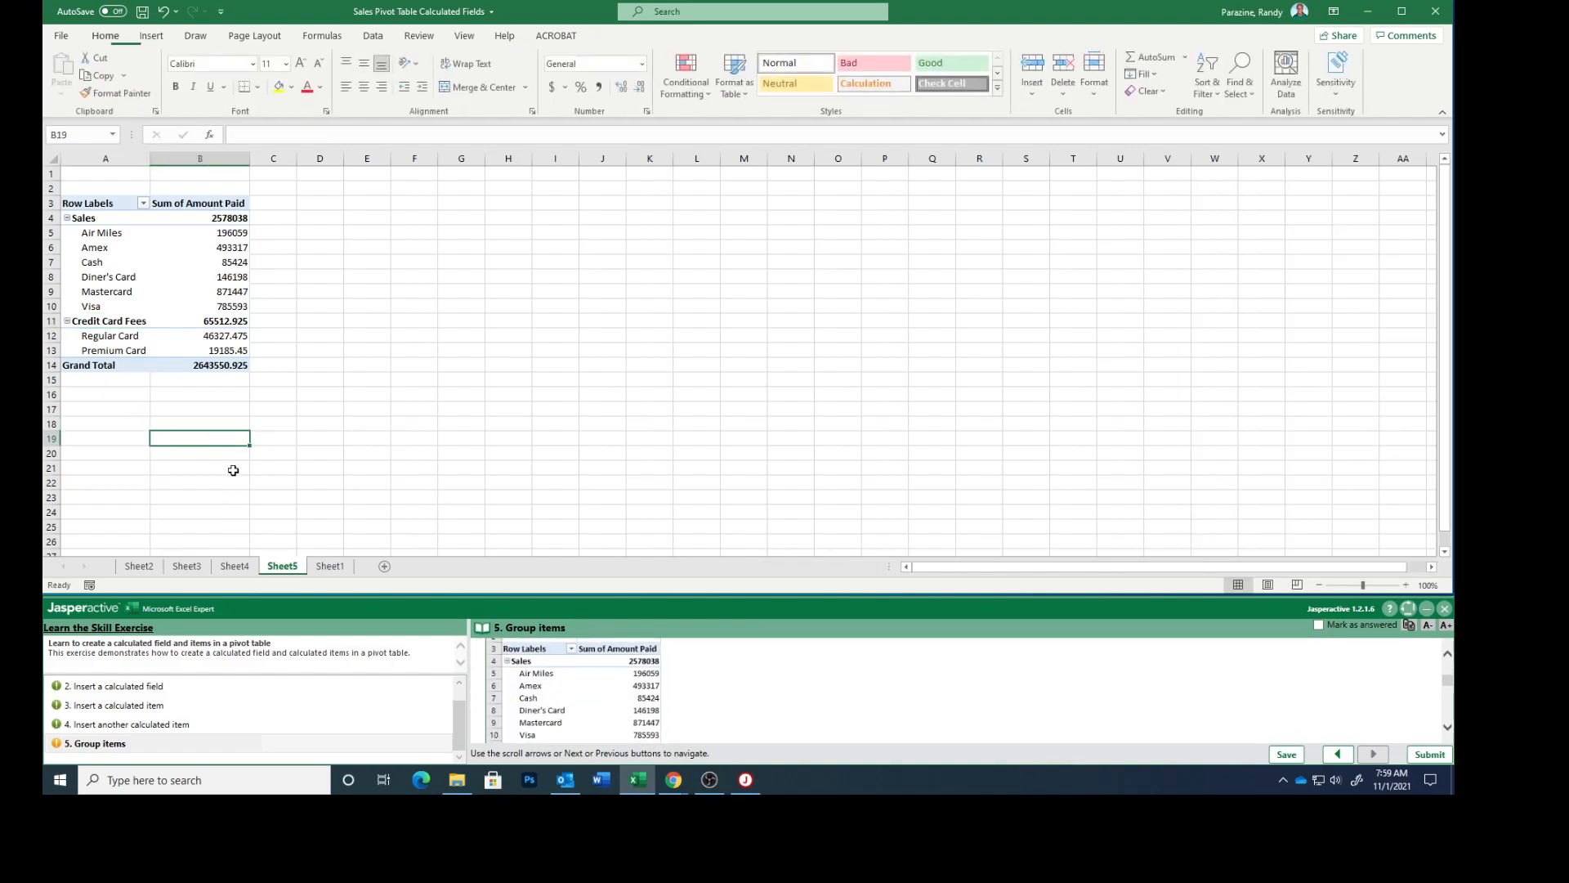
Step: Compare the pivot table with the enlarged example picture, close the picture, and go on to instruction 7
{"action": "left_click_drag", "start_coordinate": [760, 270], "coordinate": [495, 187]}
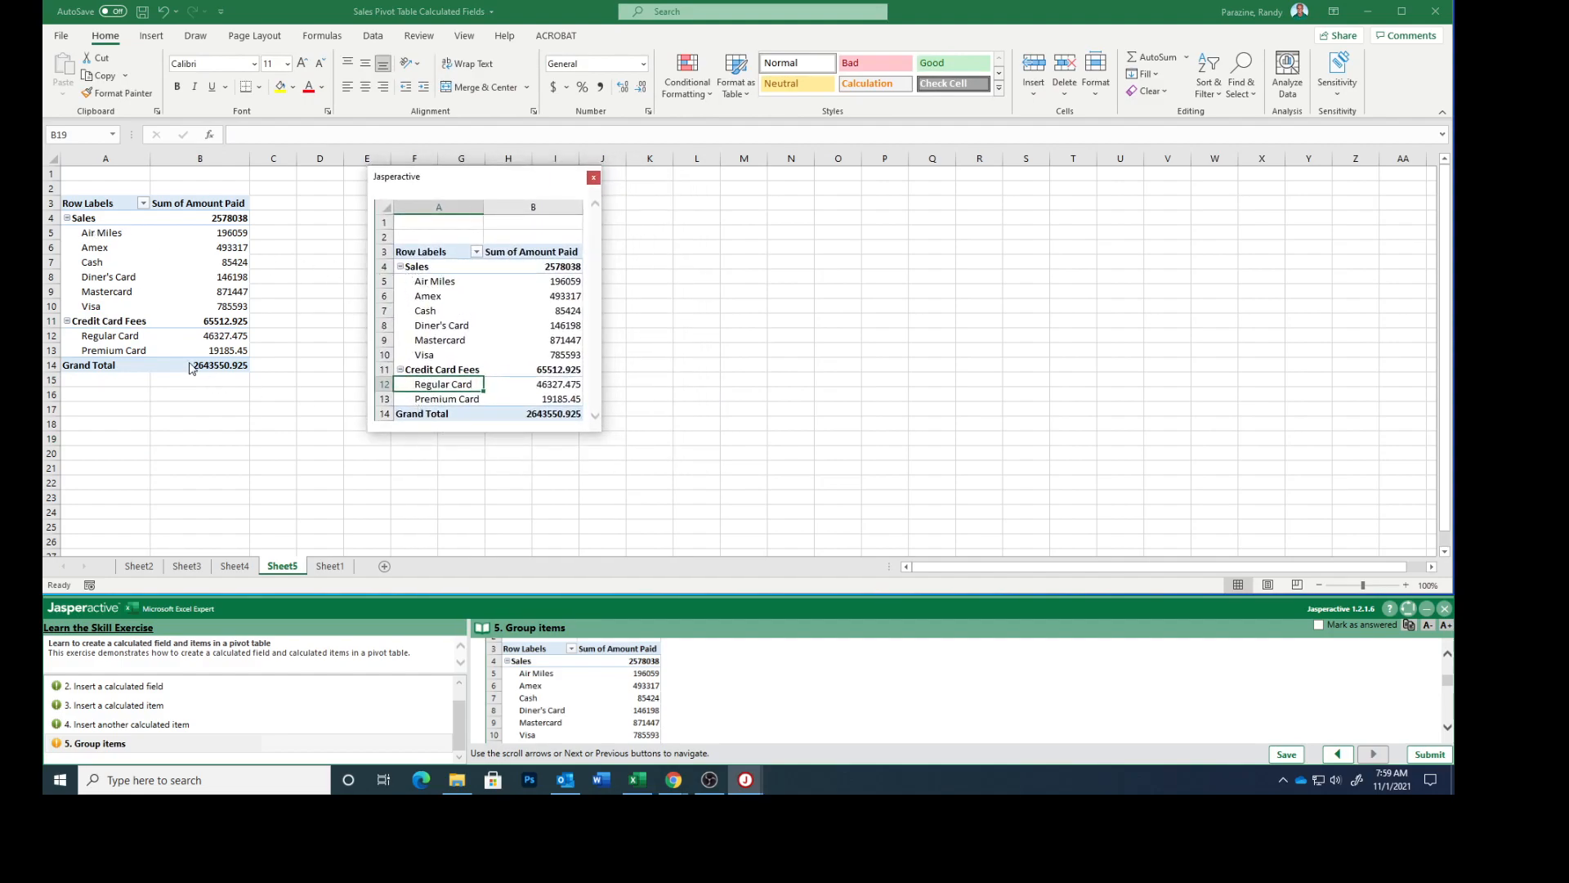
{"action": "left_click", "coordinate": [593, 177]}
{"action": "scroll", "coordinate": [899, 706], "scroll_direction": "down", "scroll_amount": 5}
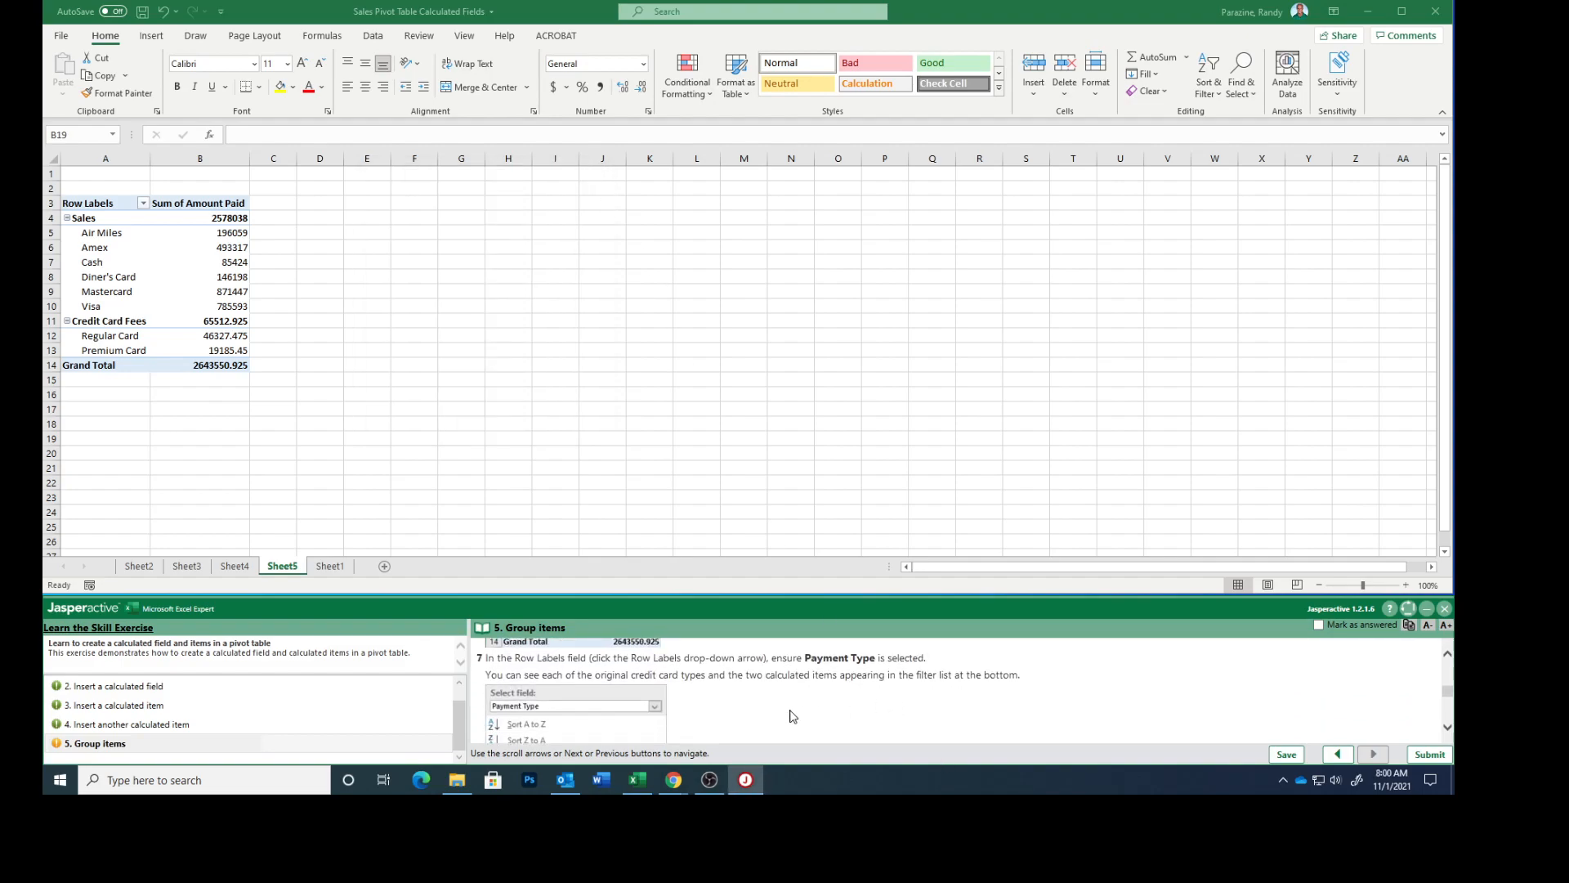
{"action": "scroll", "coordinate": [792, 716], "scroll_direction": "down", "scroll_amount": 1}
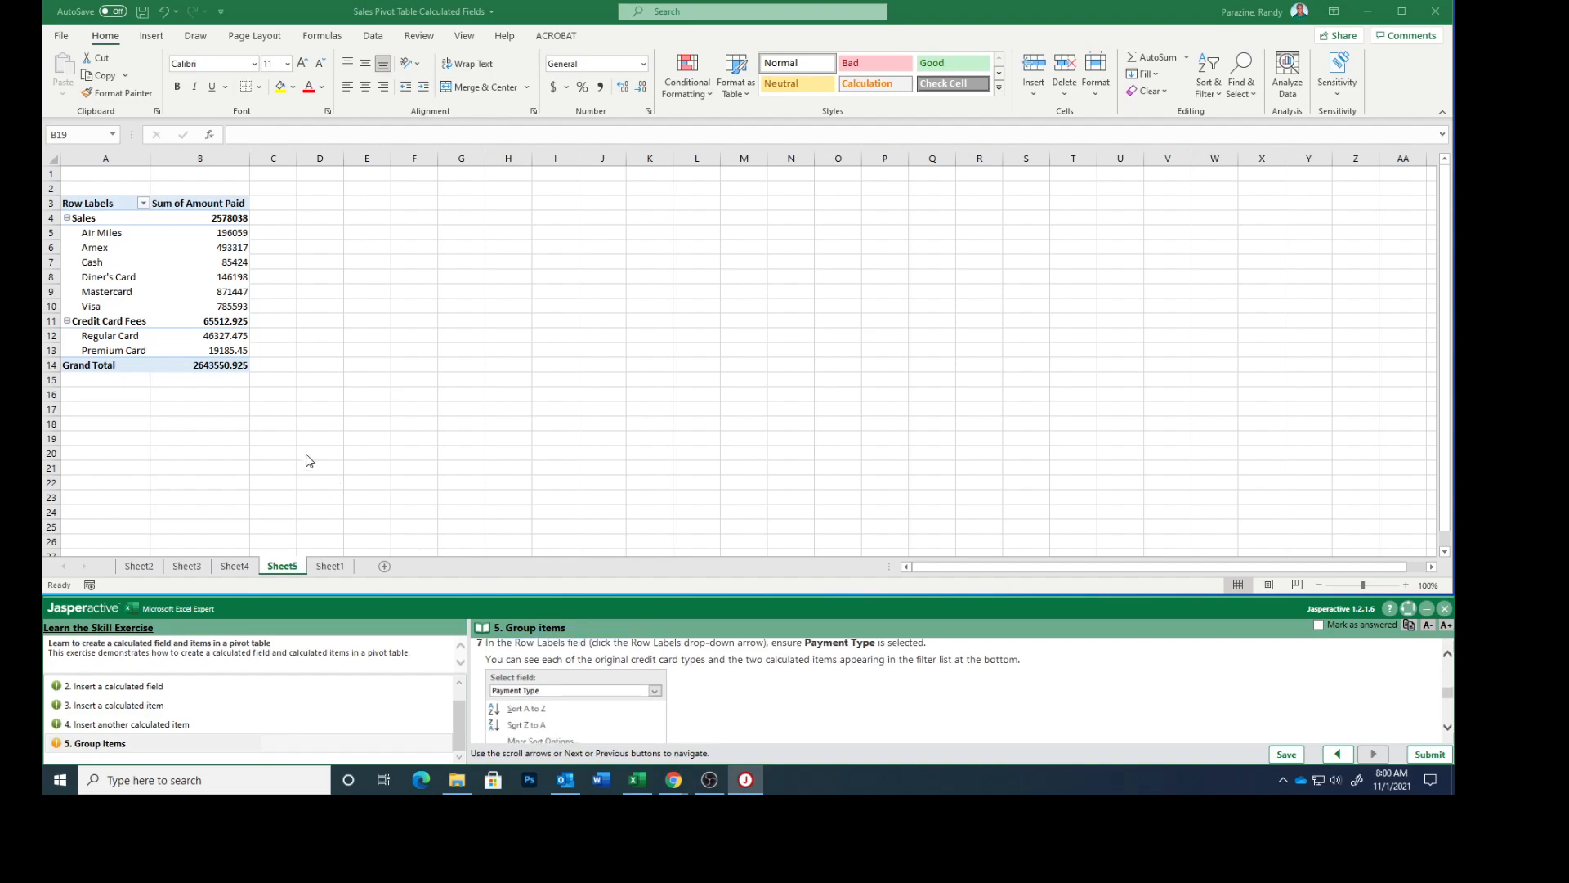
Step: Show the Payment Type items in the Row Labels filter, compare them with the example, and cancel the filter
{"action": "left_click", "coordinate": [143, 203]}
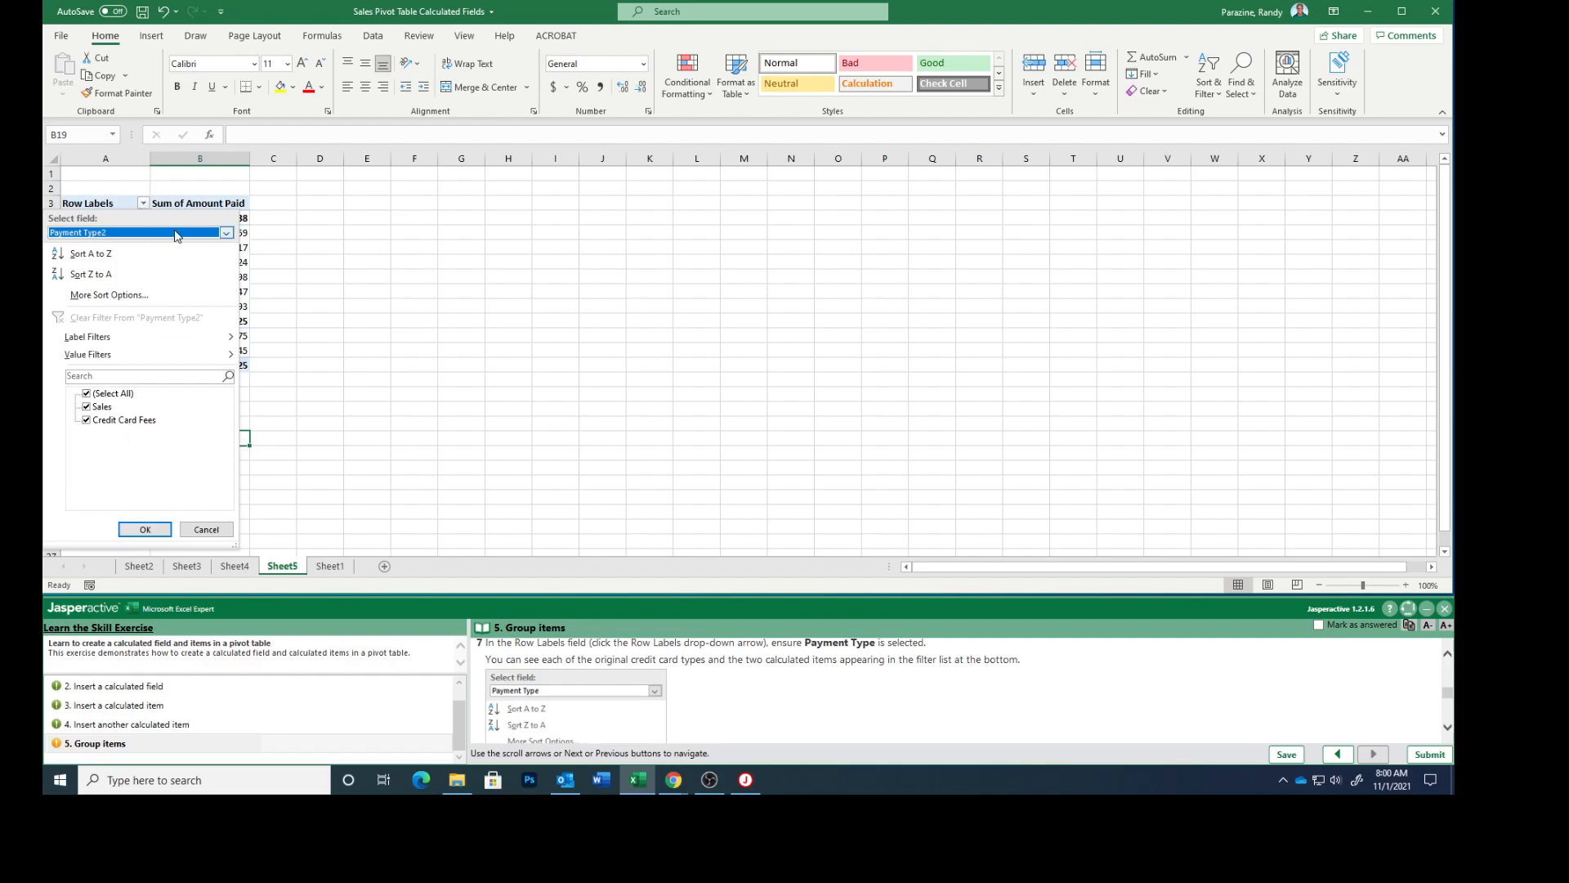
{"action": "left_click", "coordinate": [226, 233]}
{"action": "left_click", "coordinate": [150, 261]}
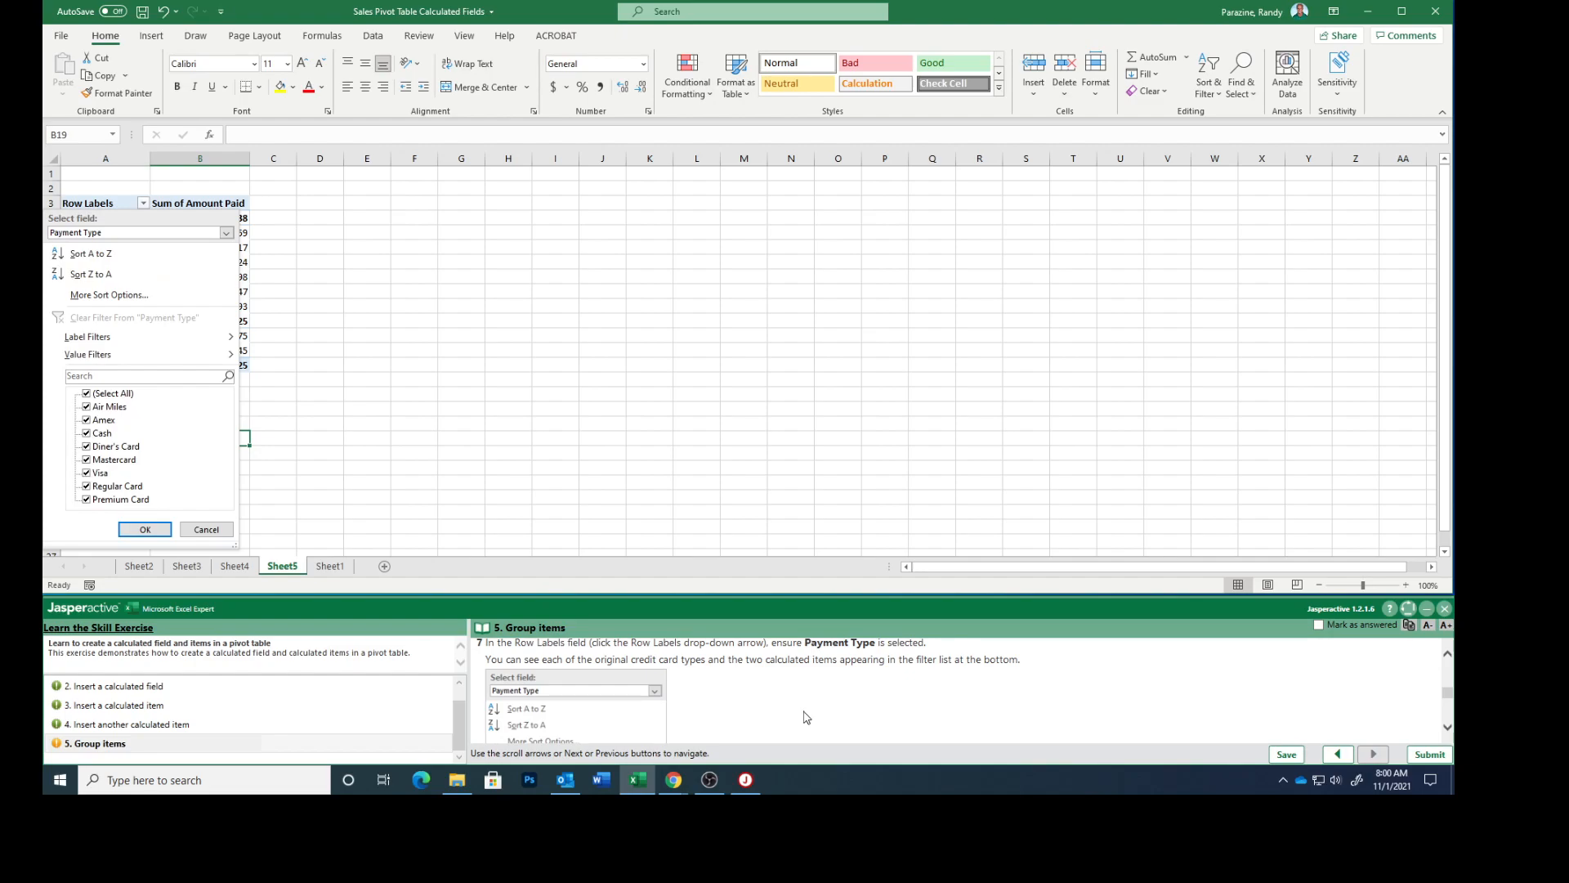
{"action": "scroll", "coordinate": [807, 717], "scroll_direction": "down", "scroll_amount": 1}
{"action": "scroll", "coordinate": [806, 717], "scroll_direction": "down", "scroll_amount": 3}
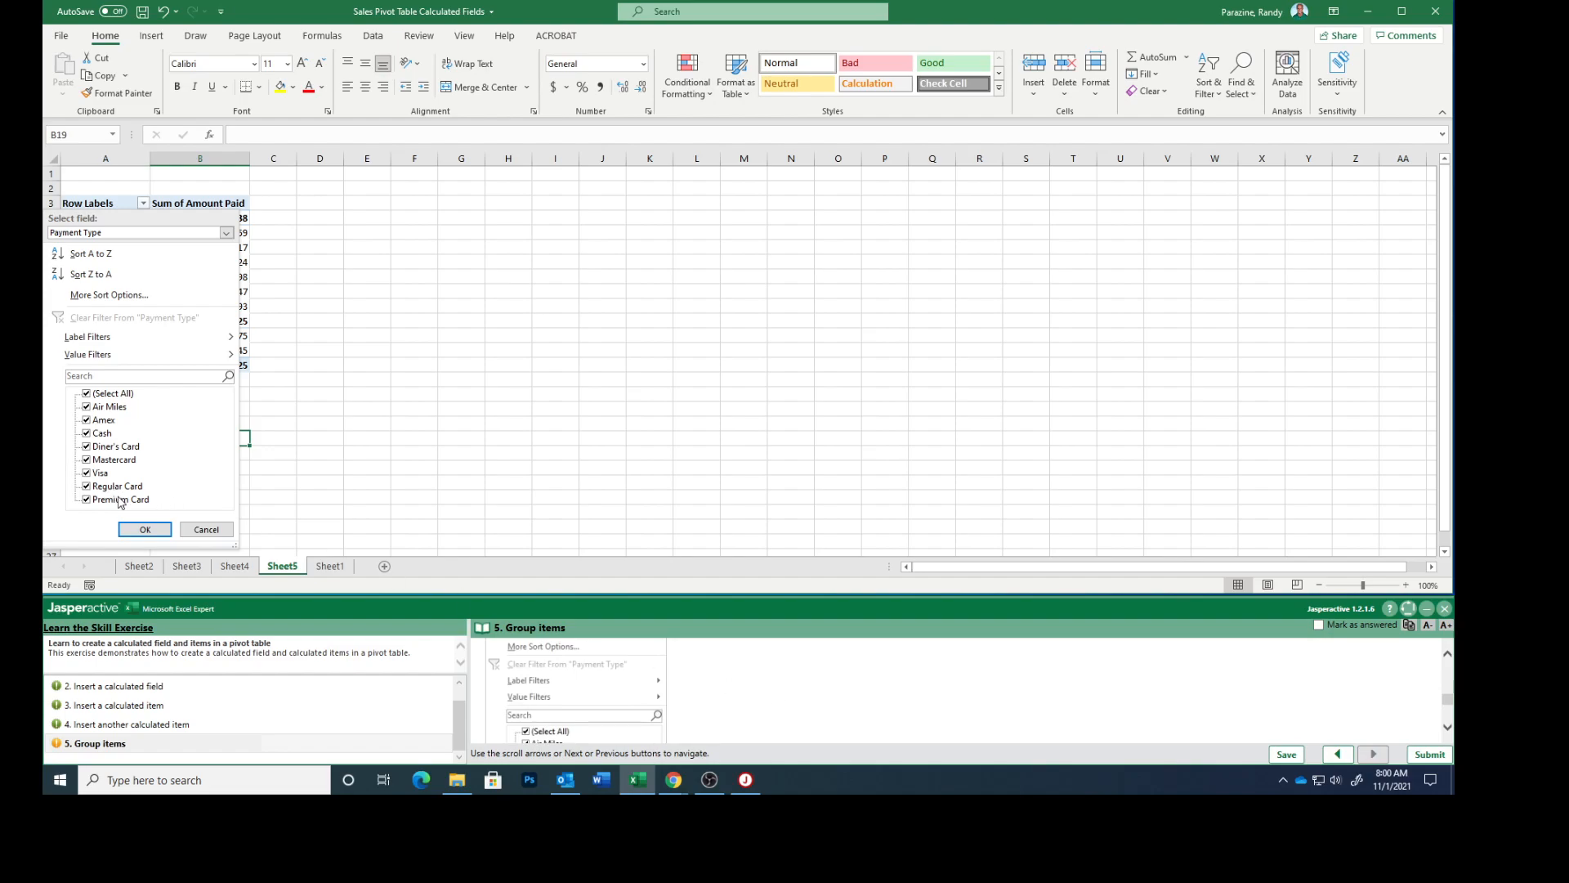
{"action": "scroll", "coordinate": [768, 690], "scroll_direction": "down", "scroll_amount": 4}
{"action": "scroll", "coordinate": [768, 691], "scroll_direction": "down", "scroll_amount": 1}
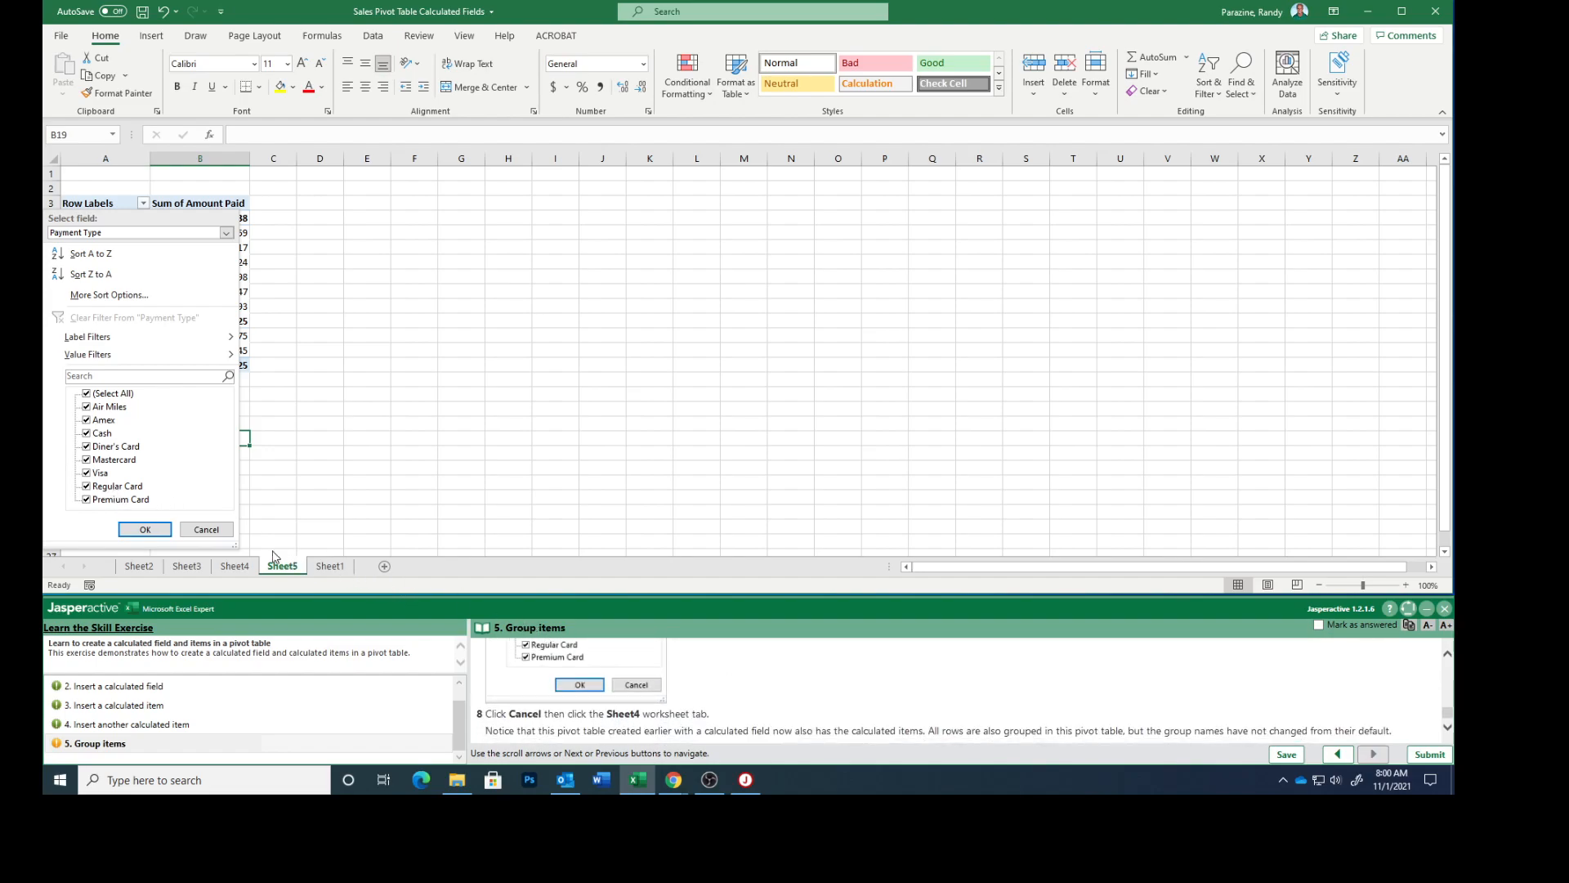
{"action": "left_click", "coordinate": [206, 529]}
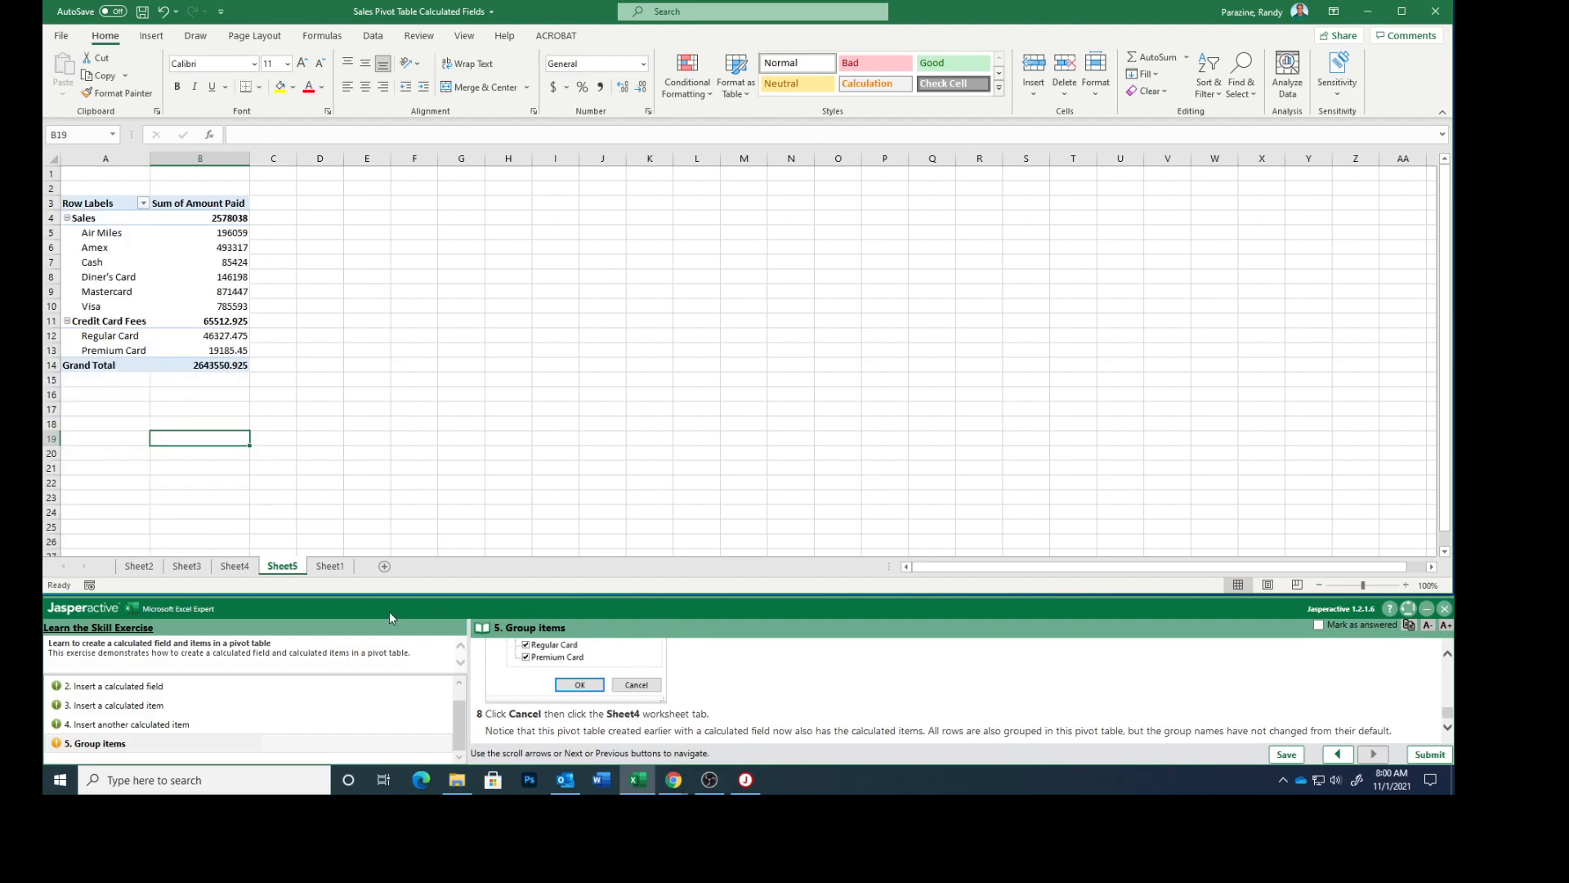
Step: With Sheet4 displayed, mark the Group items task as answered and submit the exercise for scoring
{"action": "left_click", "coordinate": [235, 565]}
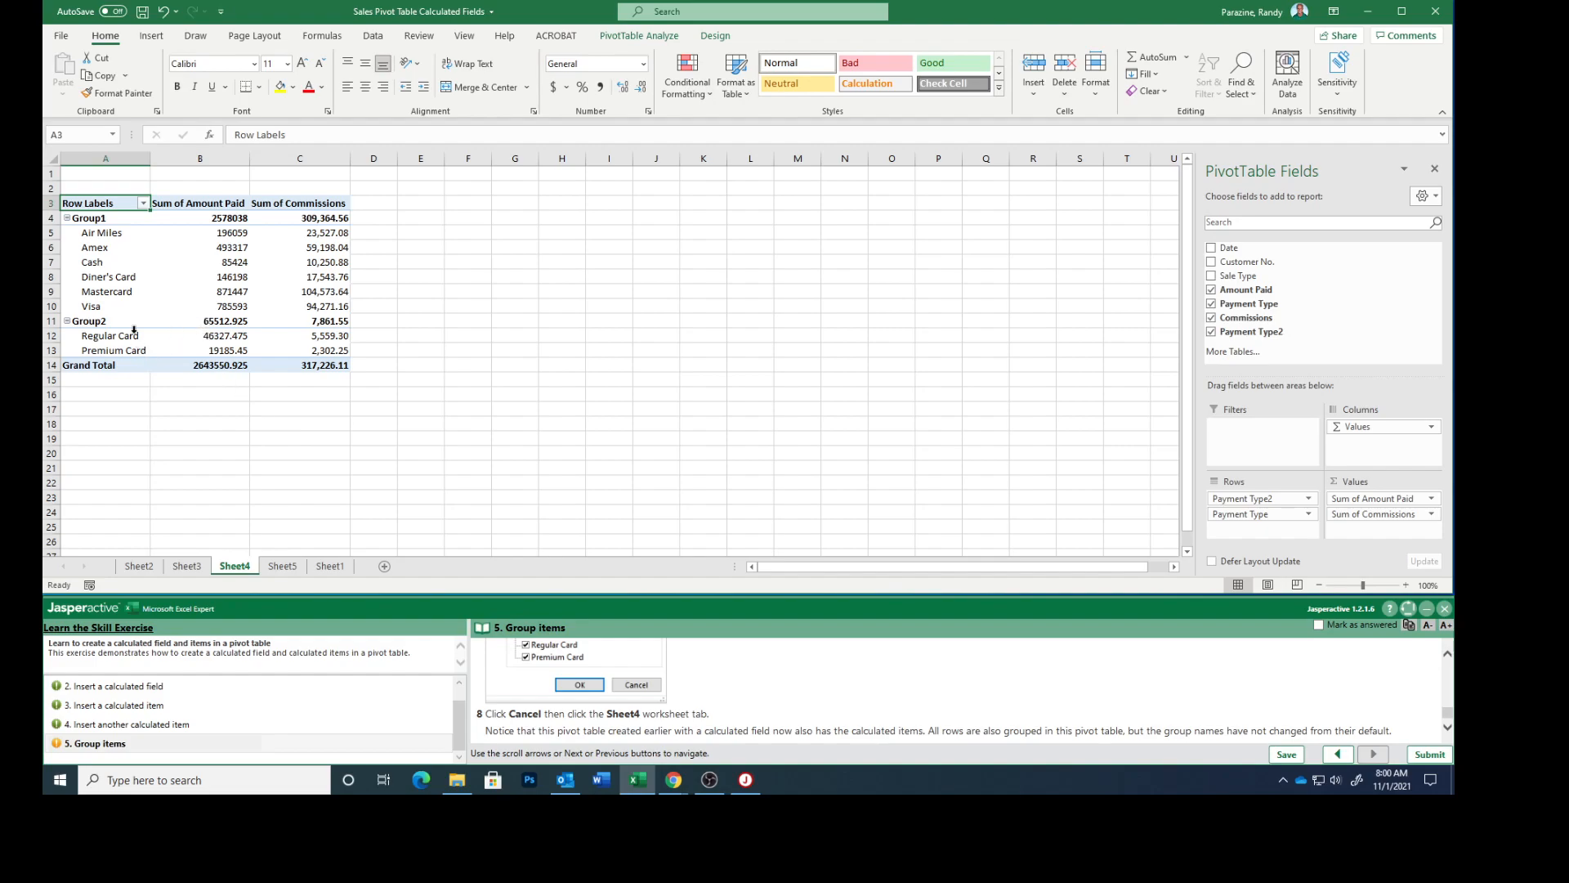
{"action": "left_click", "coordinate": [1317, 625]}
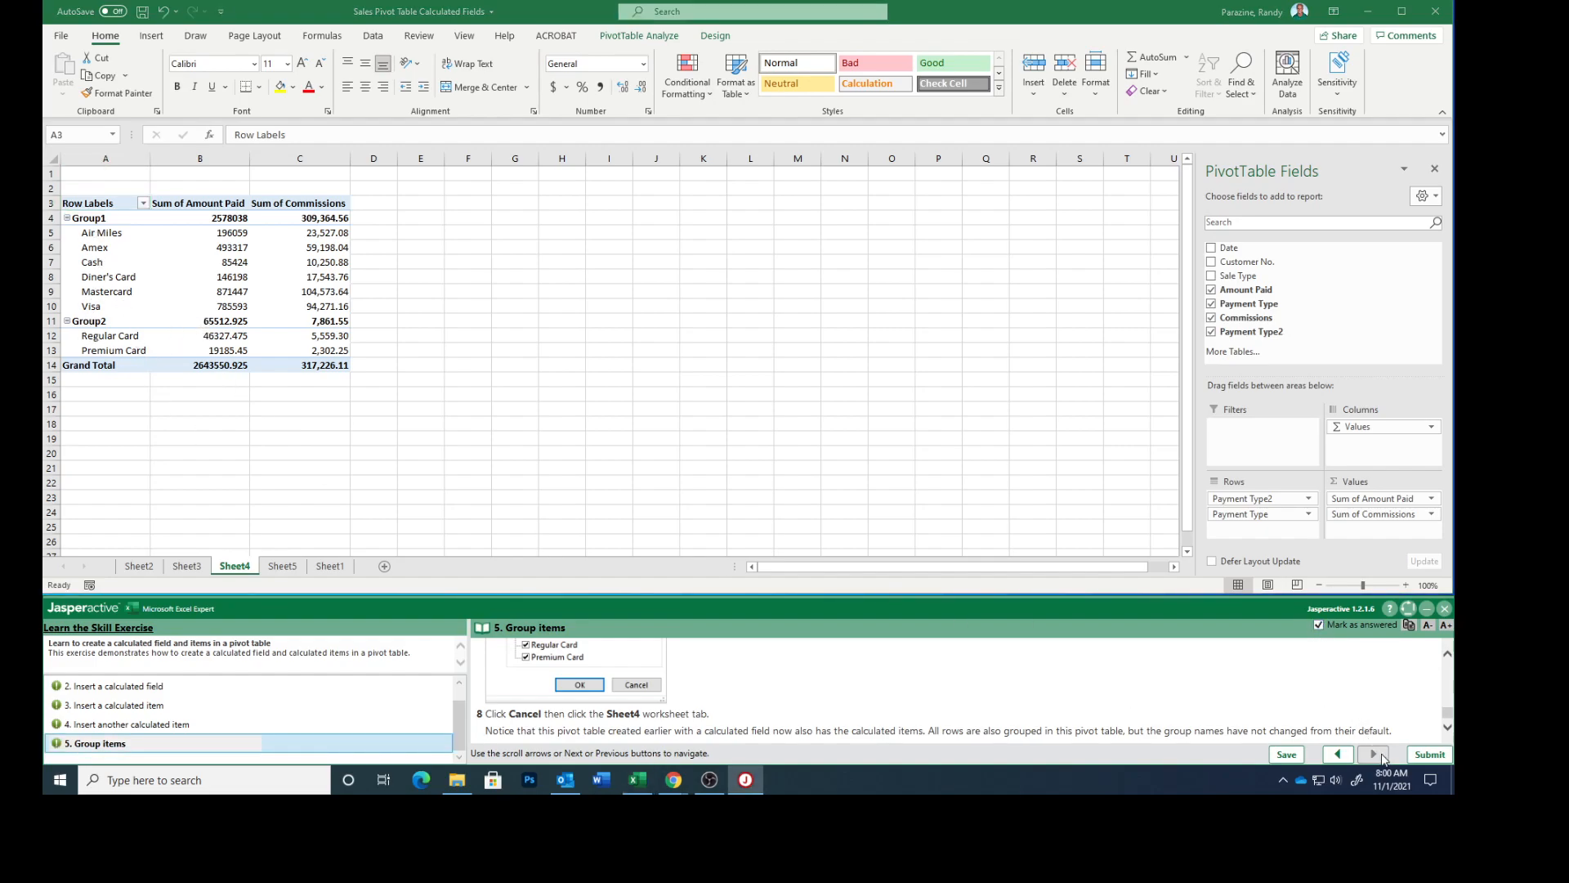
{"action": "left_click", "coordinate": [1430, 755]}
{"action": "left_click", "coordinate": [817, 443]}
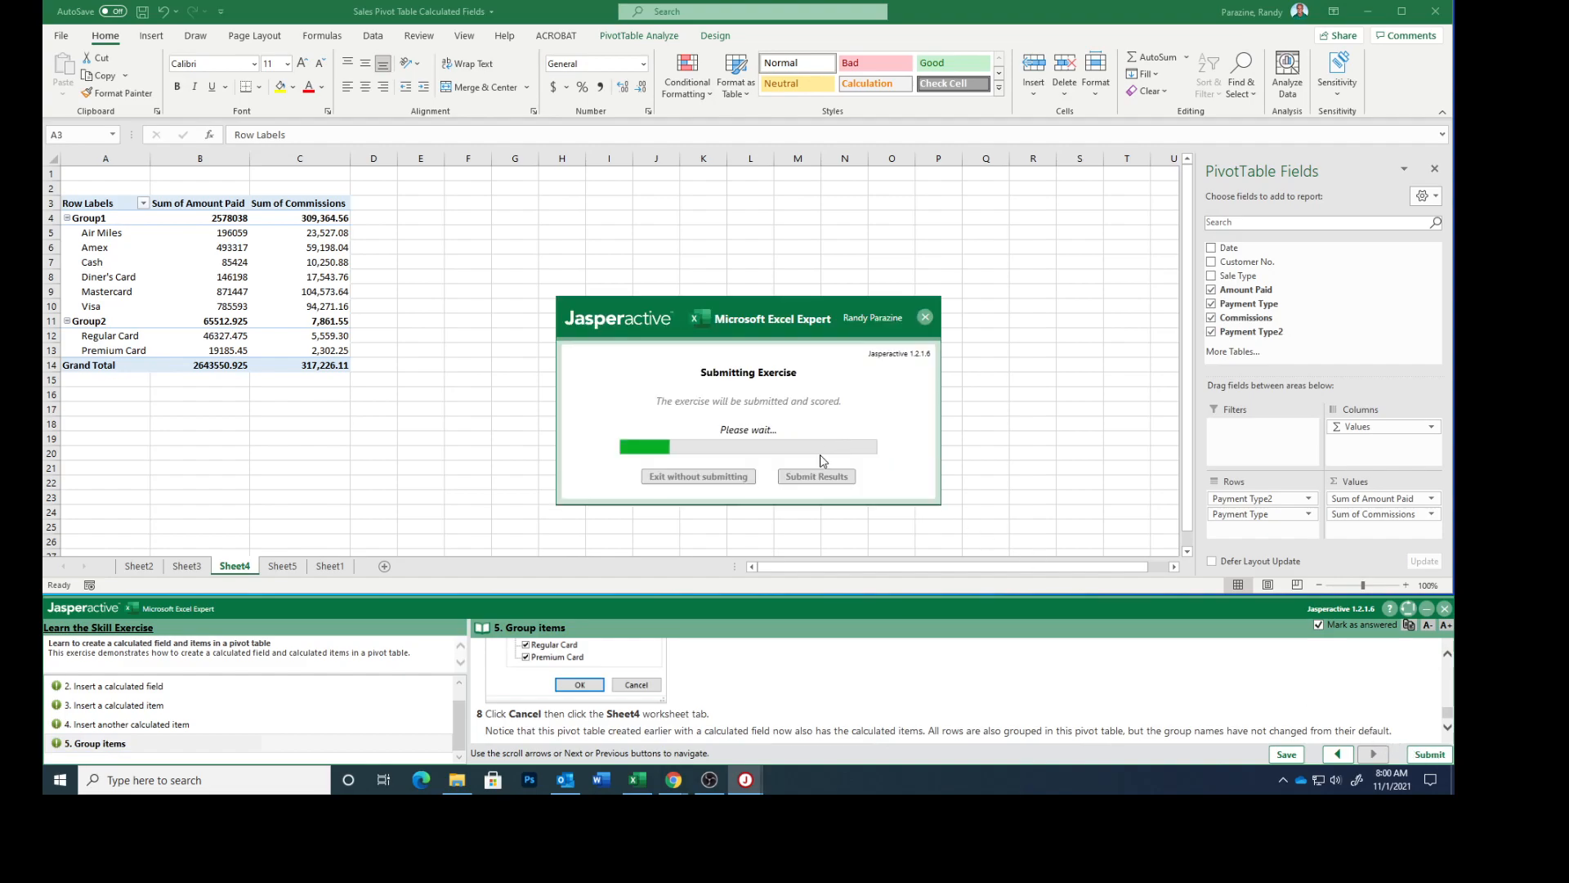